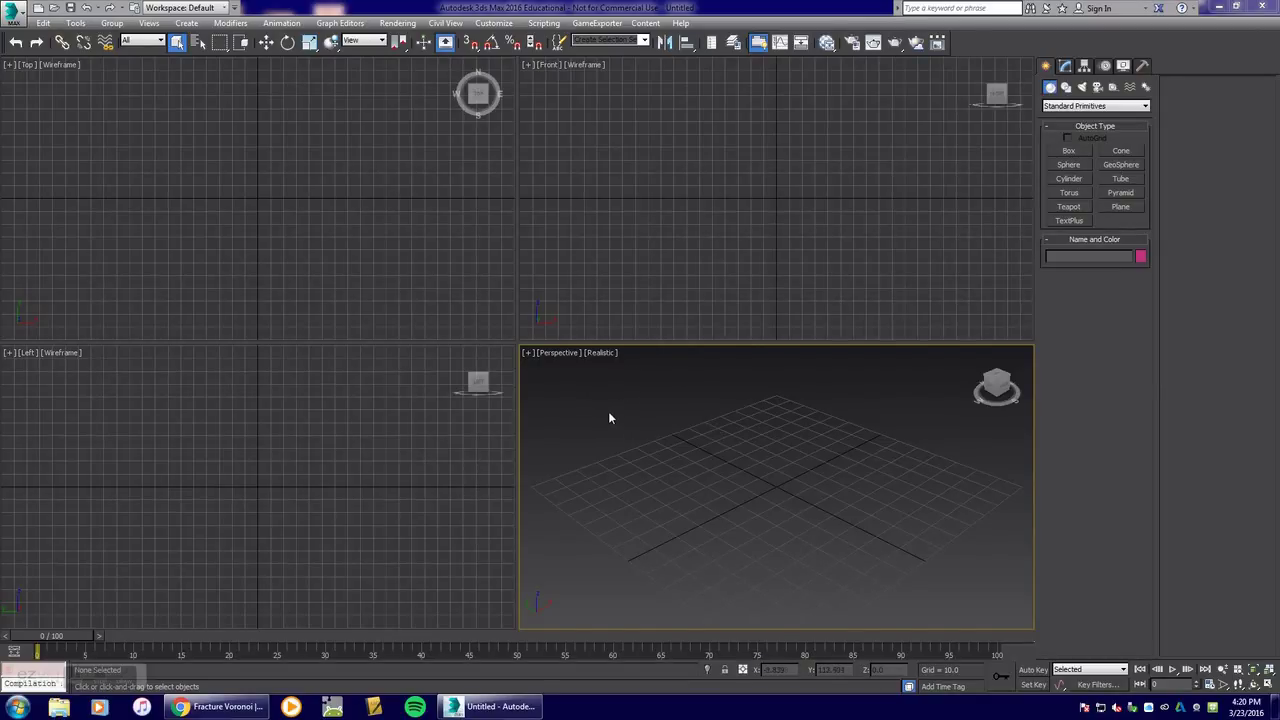
- Create a tall, thin wall-like box about 14 long and 127 wide in the Perspective view
{"action": "left_click", "coordinate": [1068, 151]}
{"action": "left_click_drag", "start_coordinate": [641, 530], "coordinate": [880, 431]}
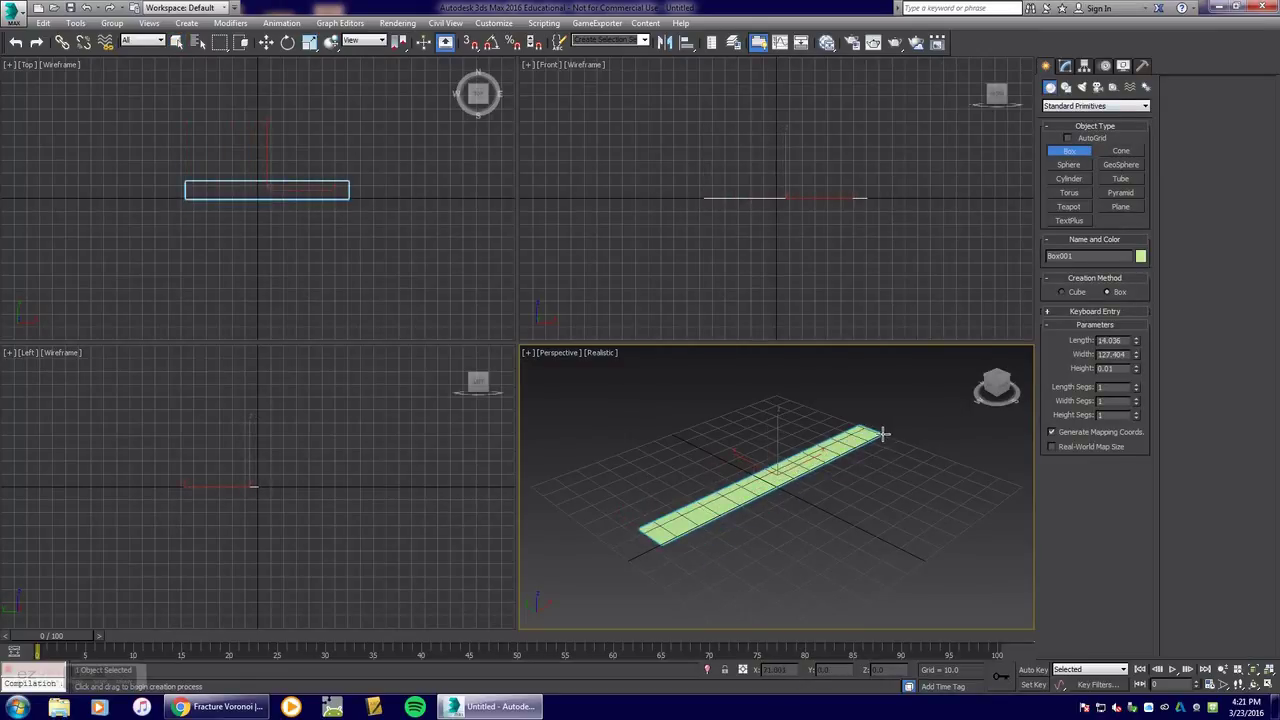
{"action": "left_click", "coordinate": [871, 320]}
- Create a sphere with a radius of about 7 and position it behind the wall, centred on its length and raised to about Z 25
{"action": "left_click", "coordinate": [1068, 164]}
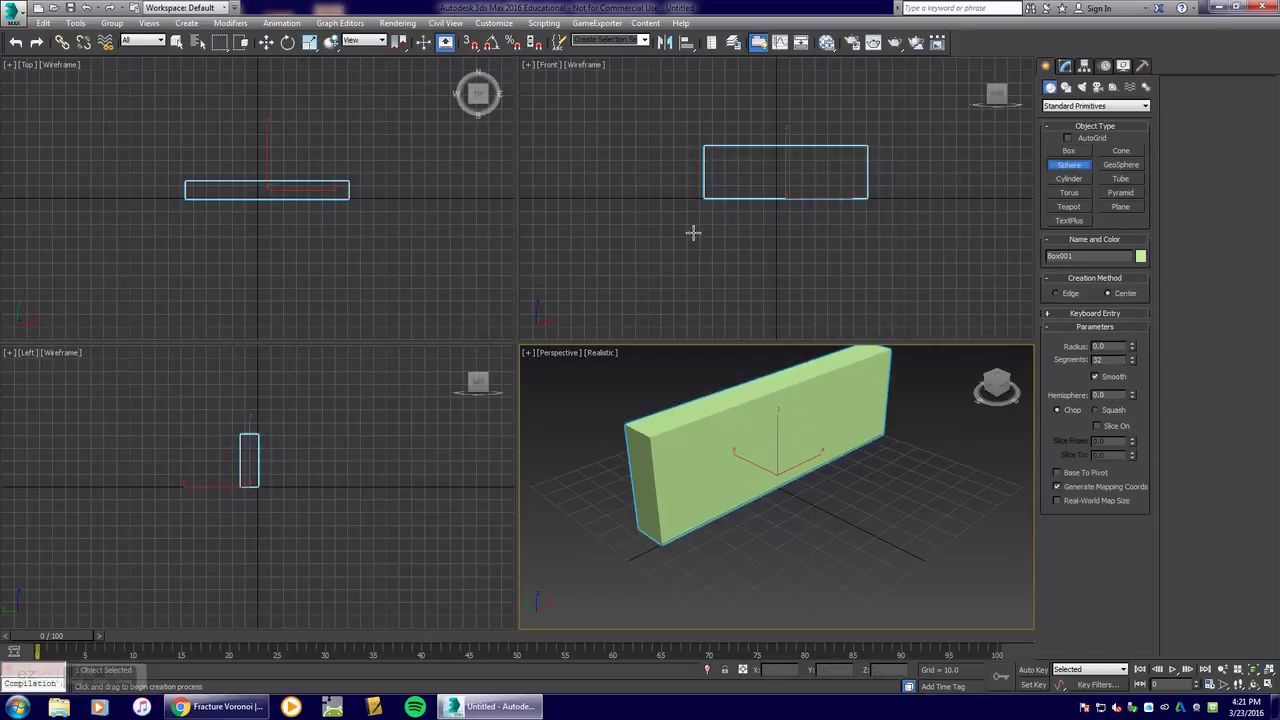
{"action": "left_click_drag", "start_coordinate": [635, 386], "coordinate": [642, 389]}
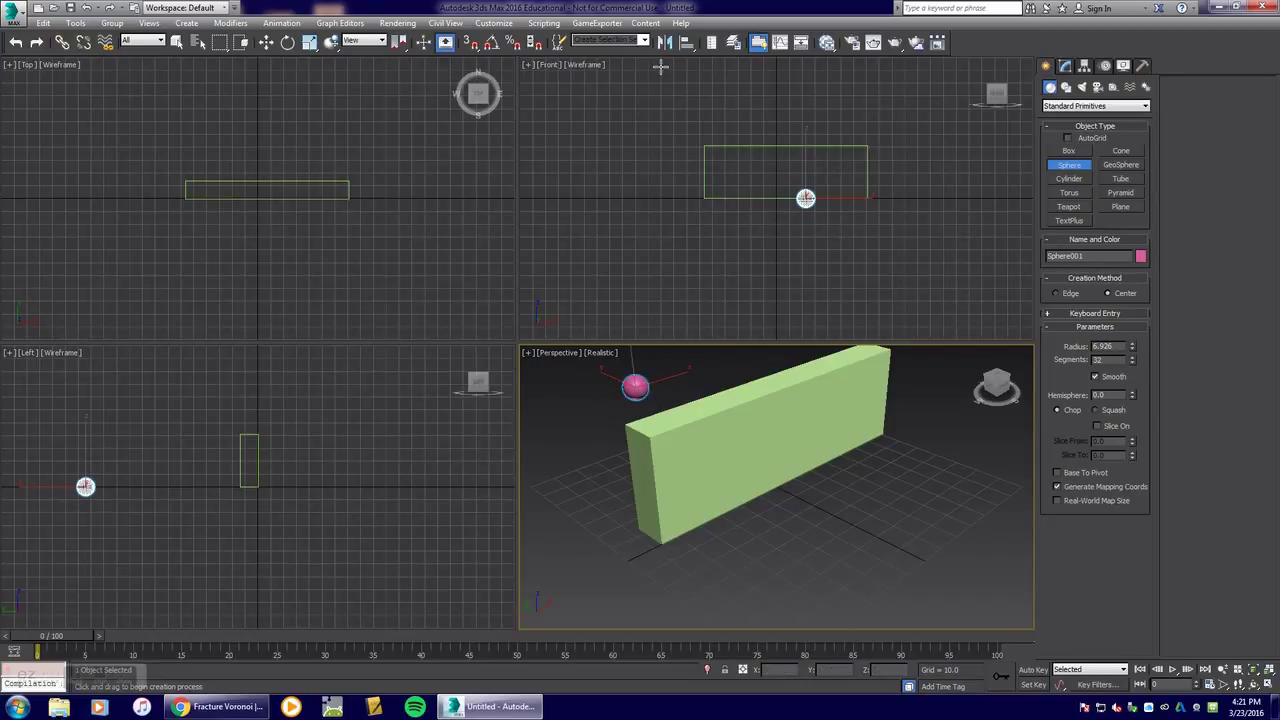
{"action": "left_click", "coordinate": [266, 43]}
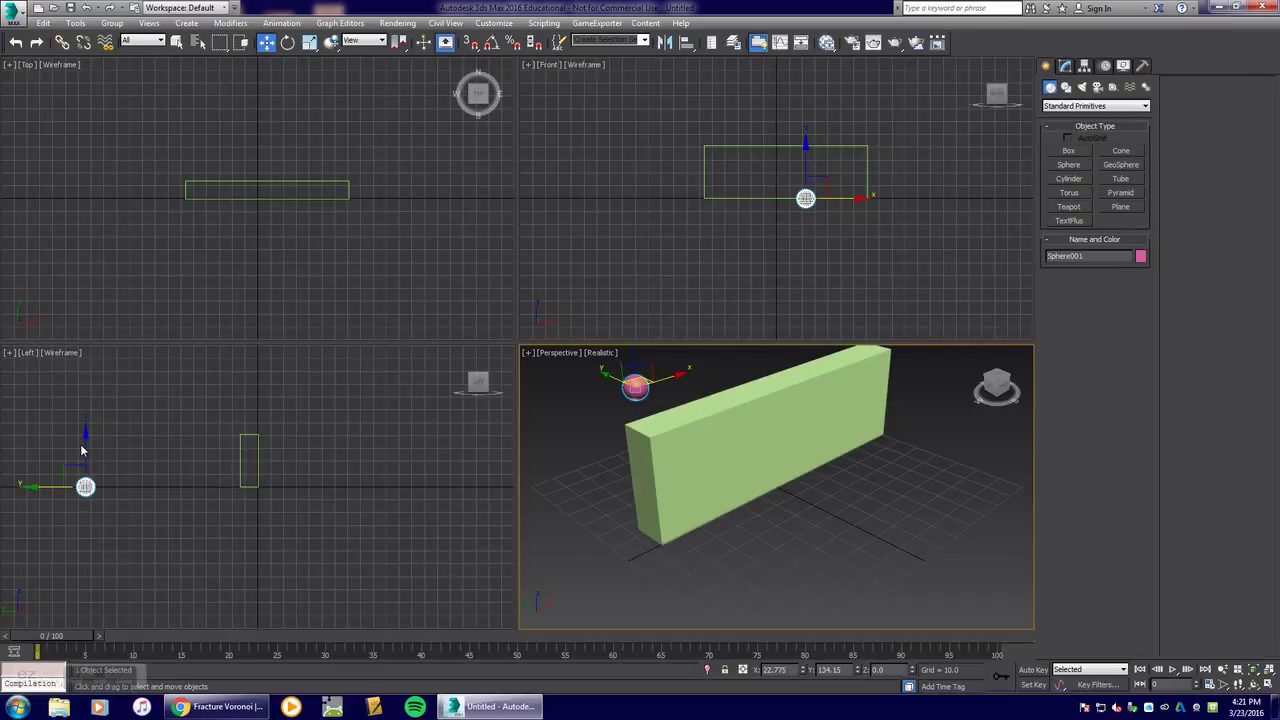
{"action": "left_click_drag", "start_coordinate": [82, 451], "coordinate": [82, 415]}
{"action": "middle_click_drag", "start_coordinate": [319, 175], "coordinate": [329, 239]}
{"action": "left_click_drag", "start_coordinate": [296, 89], "coordinate": [268, 148]}
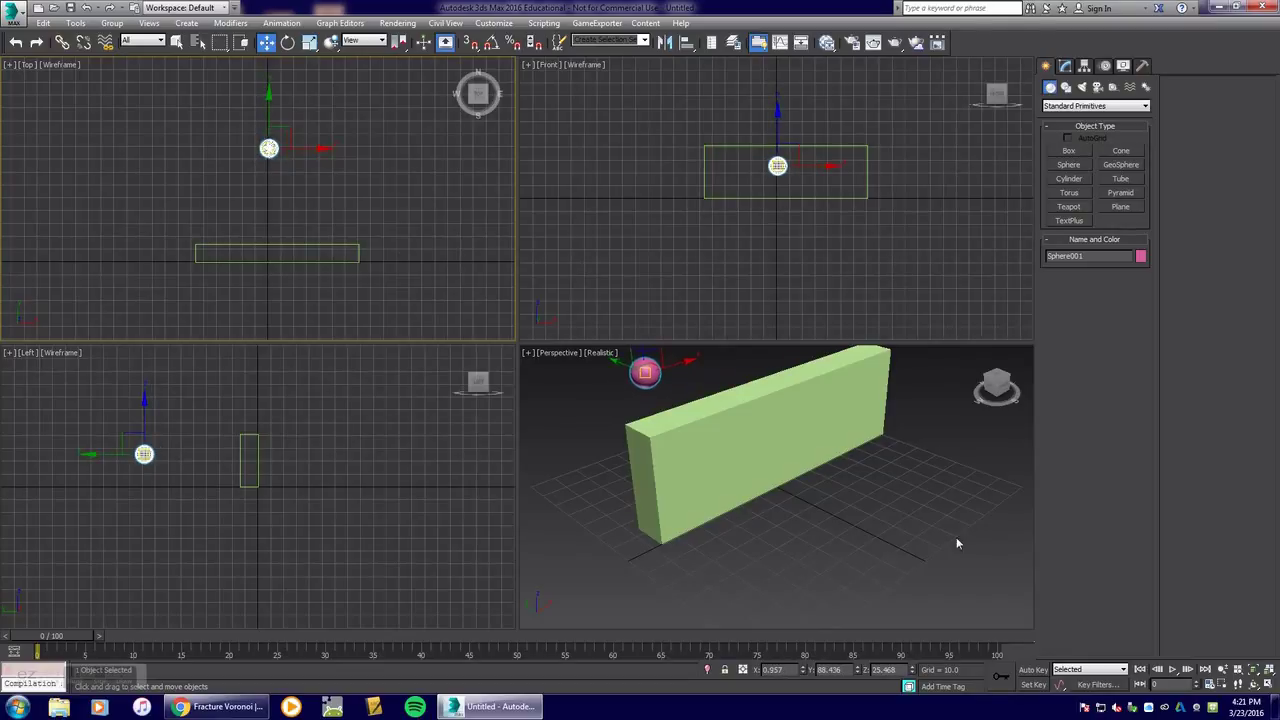
{"action": "middle_click_drag", "start_coordinate": [806, 469], "coordinate": [819, 467]}
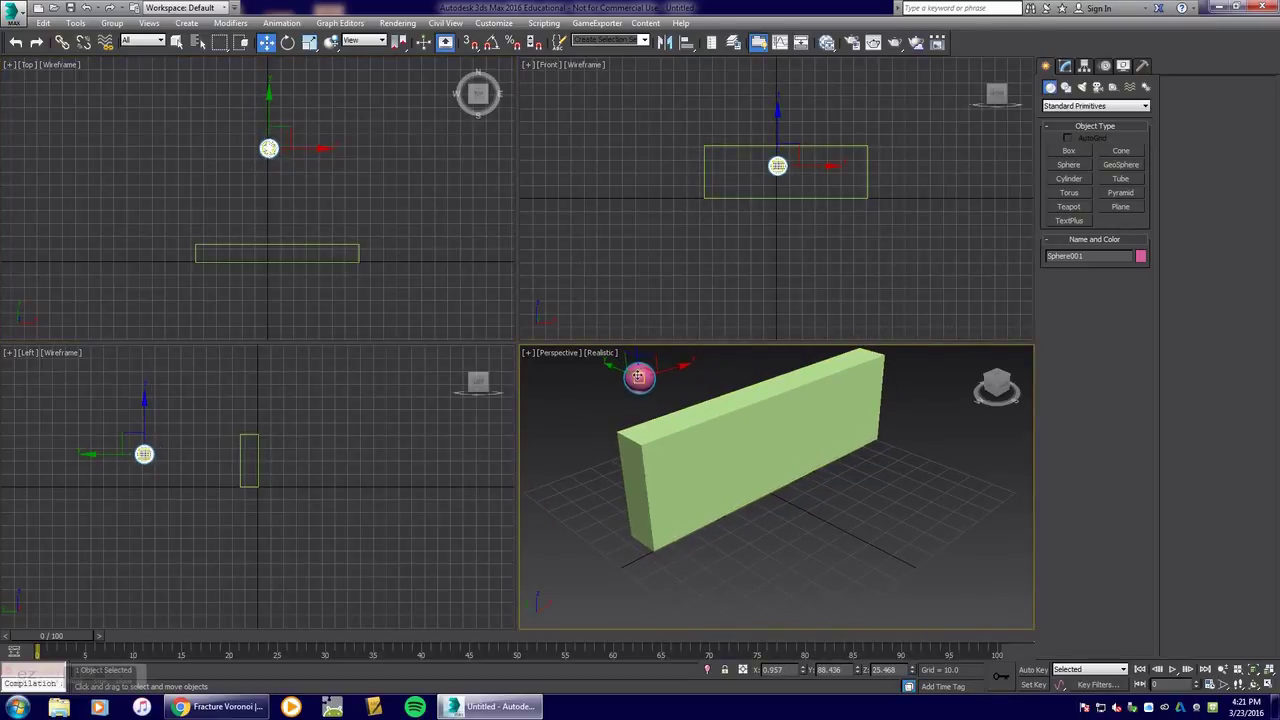
- Animate the sphere with Auto Key so it travels straight through the wall to its front side by frame 30, and return to frame 0
{"action": "left_click", "coordinate": [1033, 670]}
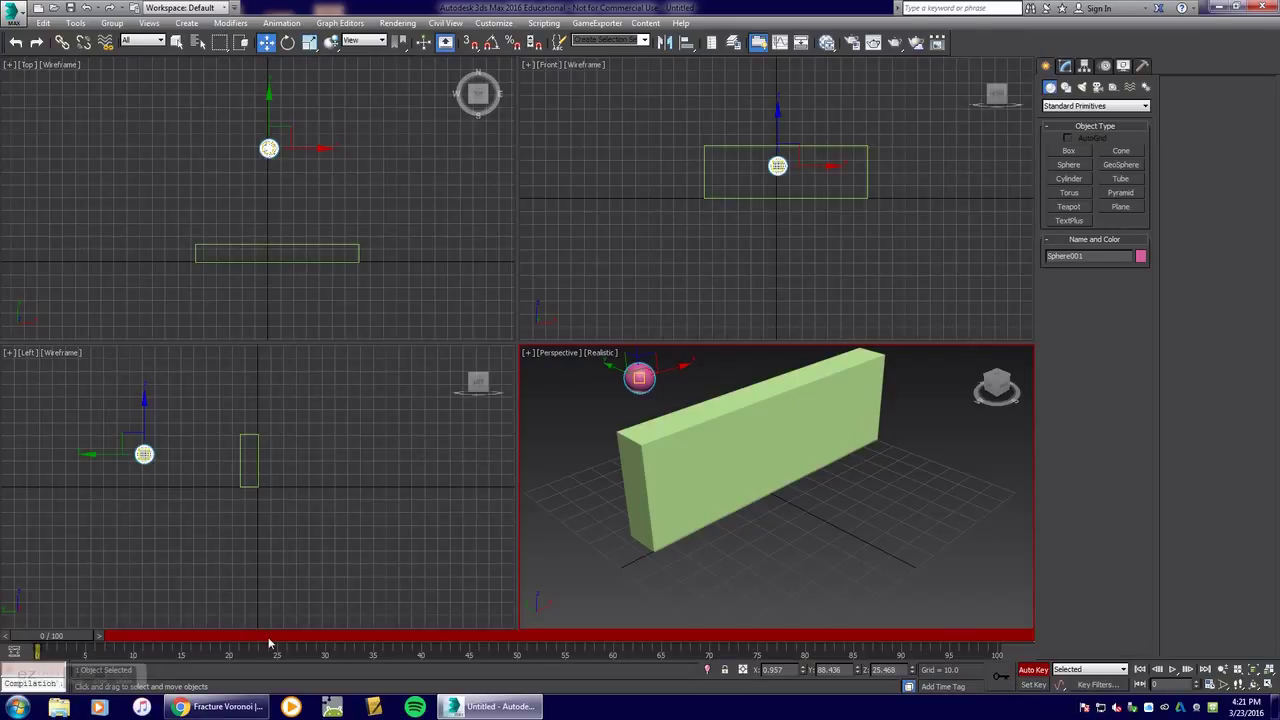
{"action": "left_click_drag", "start_coordinate": [42, 643], "coordinate": [317, 638]}
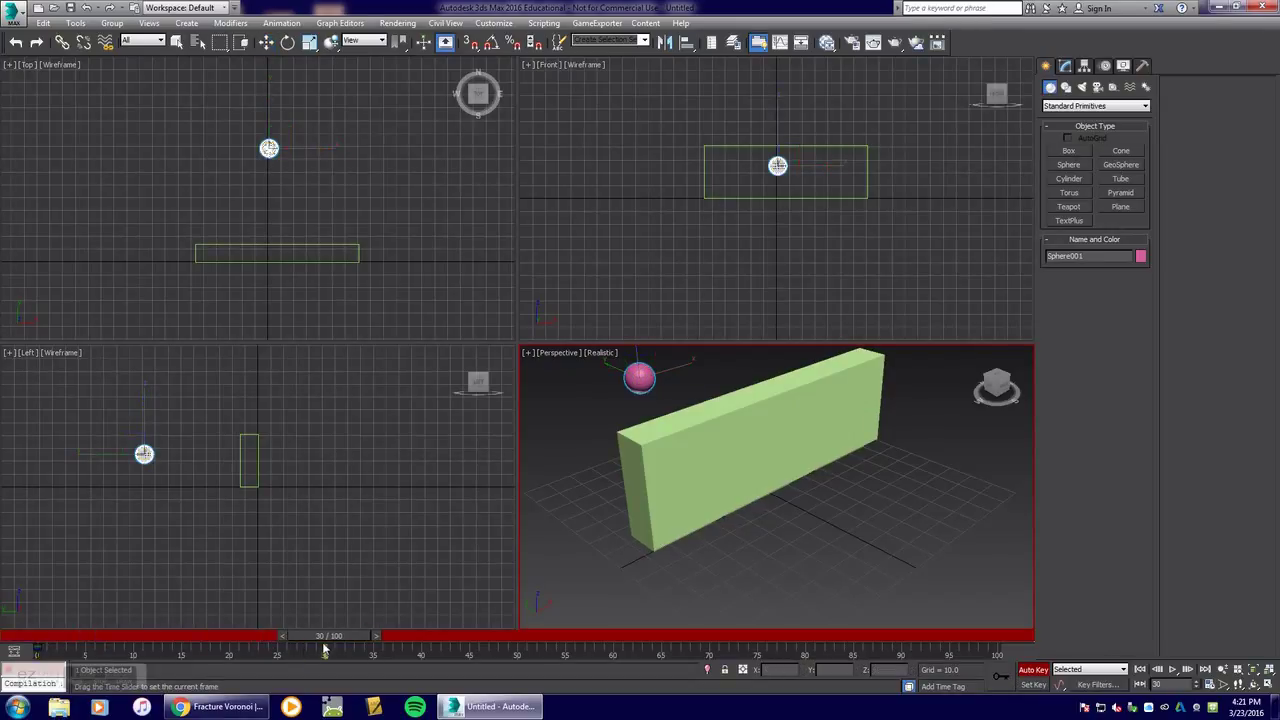
{"action": "left_click_drag", "start_coordinate": [268, 117], "coordinate": [260, 314]}
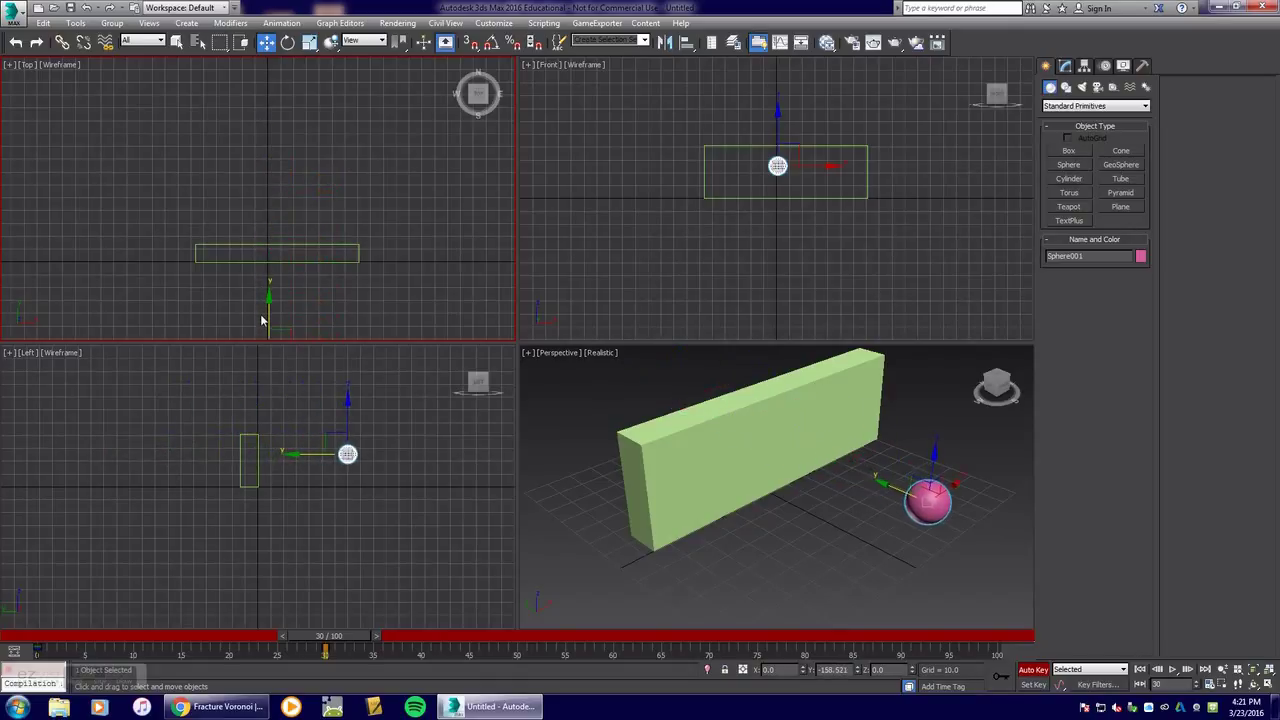
{"action": "left_click", "coordinate": [1036, 670]}
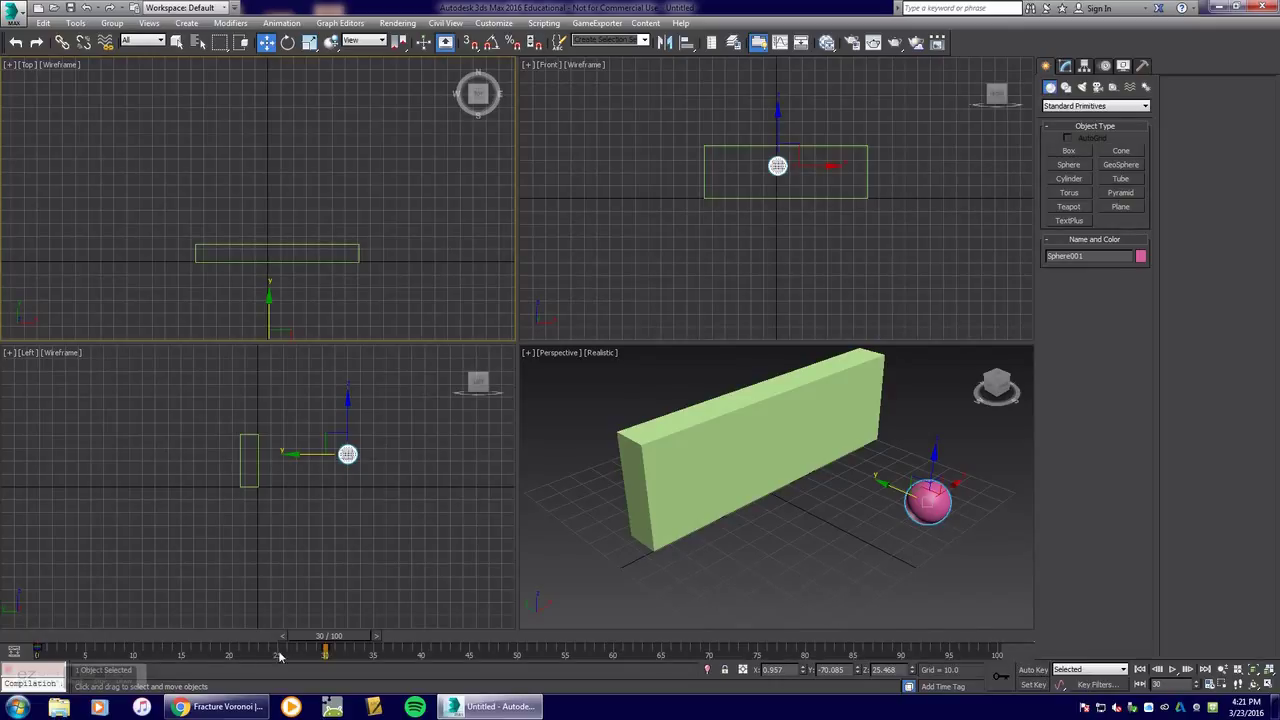
{"action": "left_click_drag", "start_coordinate": [332, 640], "coordinate": [37, 643]}
{"action": "key", "text": "w"}
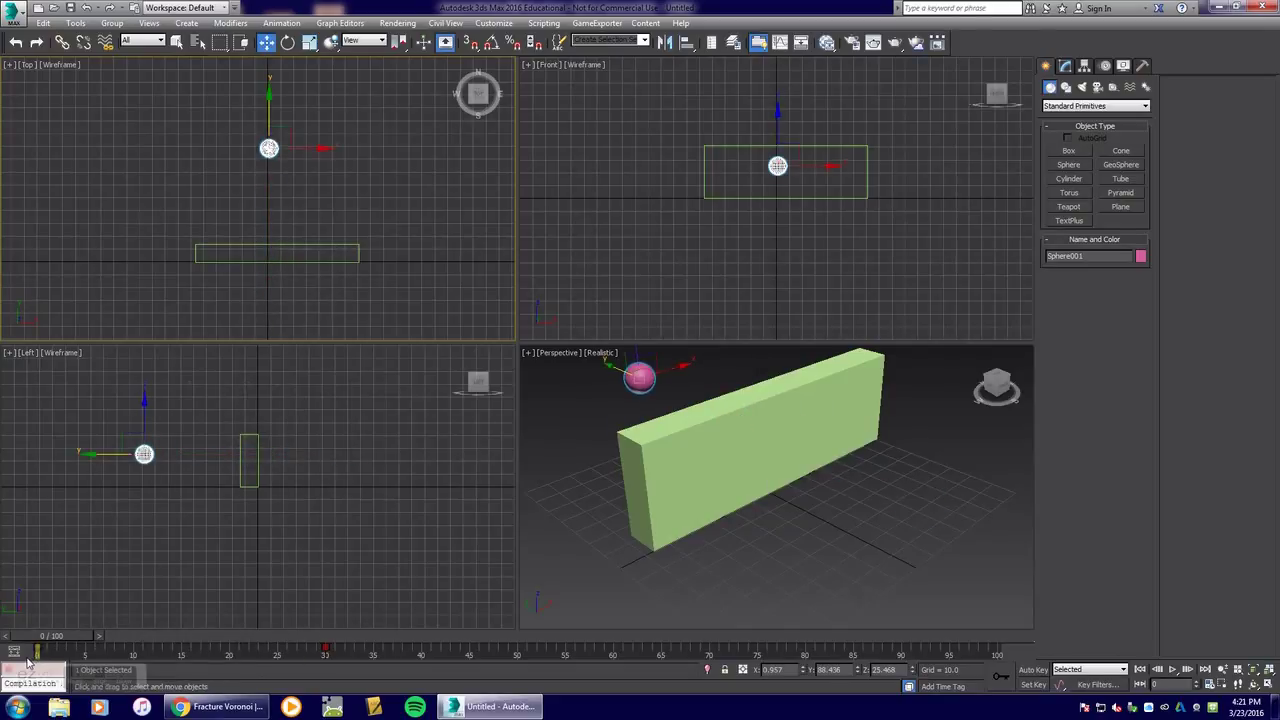
- Maximize the Perspective view with the whole wall and sphere in frame, and select the wall
{"action": "left_click", "coordinate": [573, 382]}
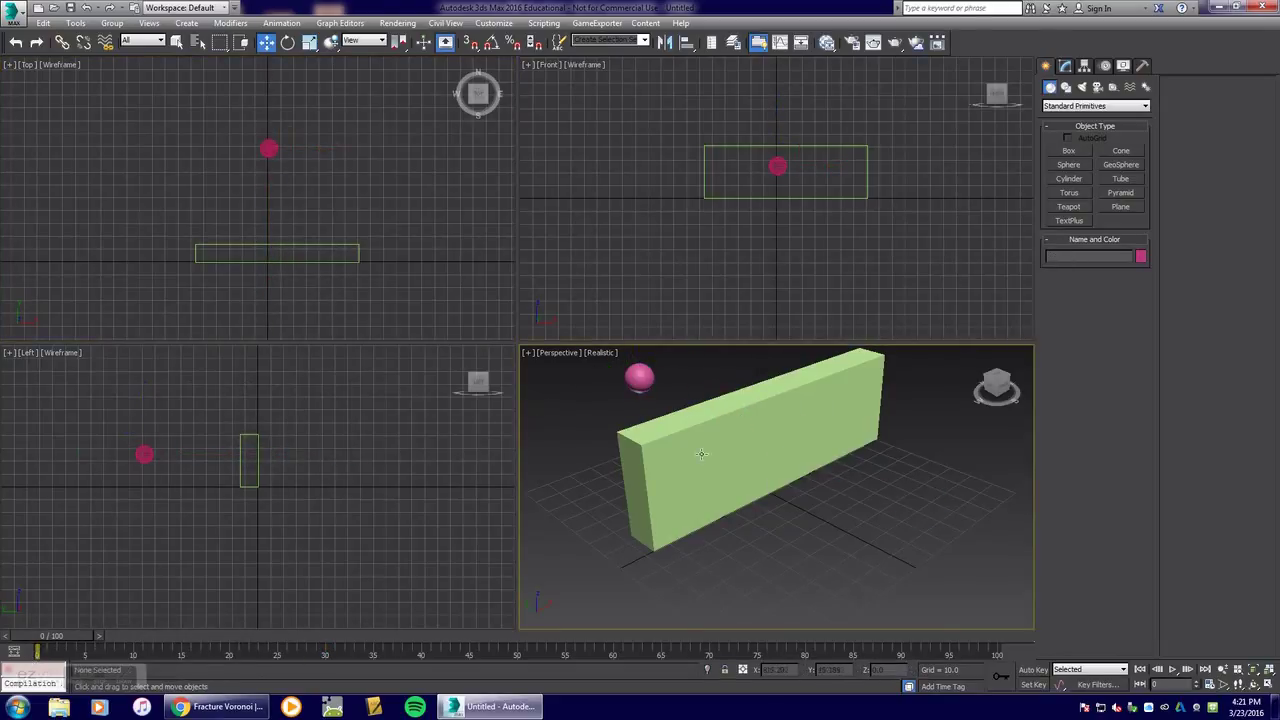
{"action": "left_click", "coordinate": [1271, 684]}
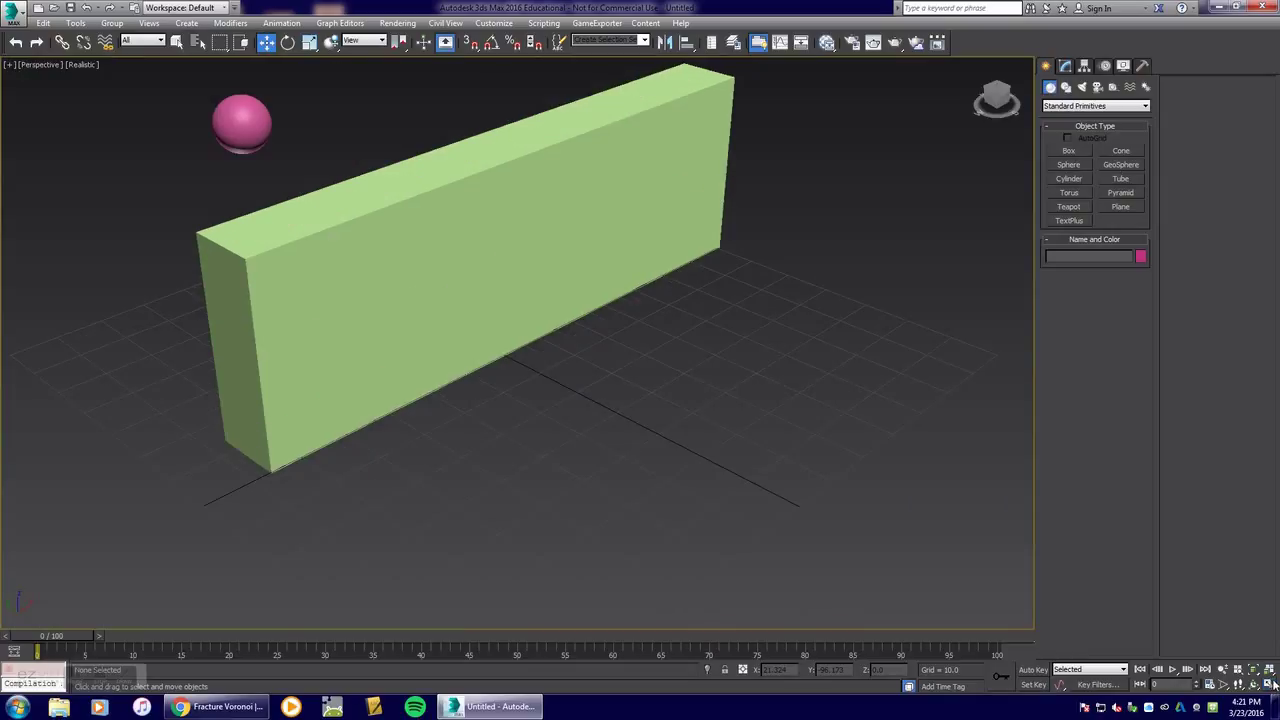
{"action": "scroll", "coordinate": [634, 425], "scroll_direction": "down", "scroll_amount": 3}
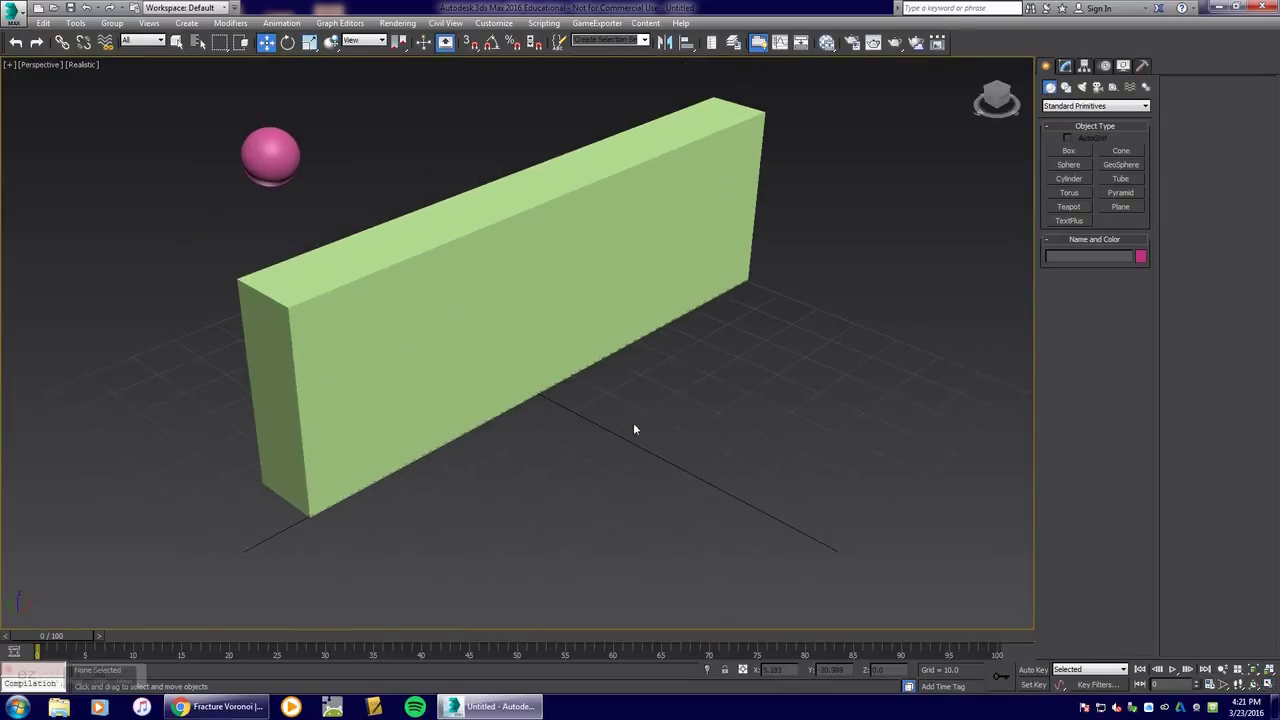
{"action": "middle_click_drag", "start_coordinate": [656, 399], "coordinate": [614, 381]}
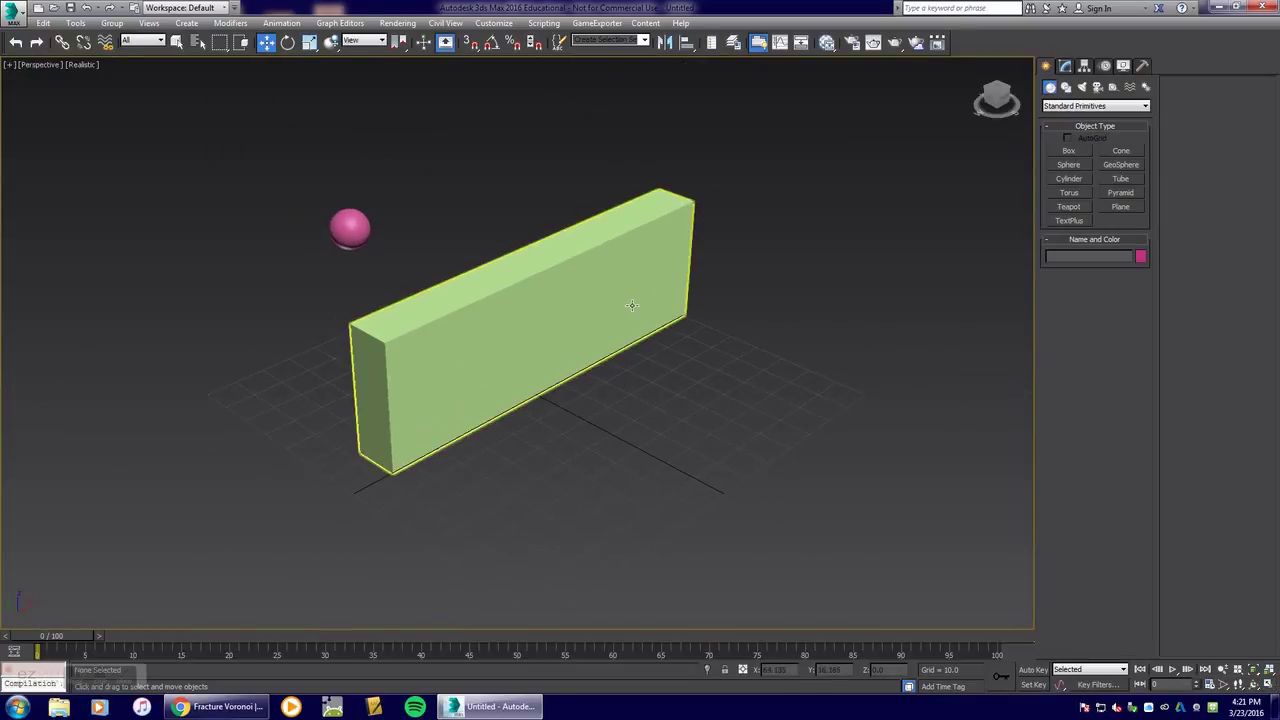
{"action": "left_click", "coordinate": [460, 346]}
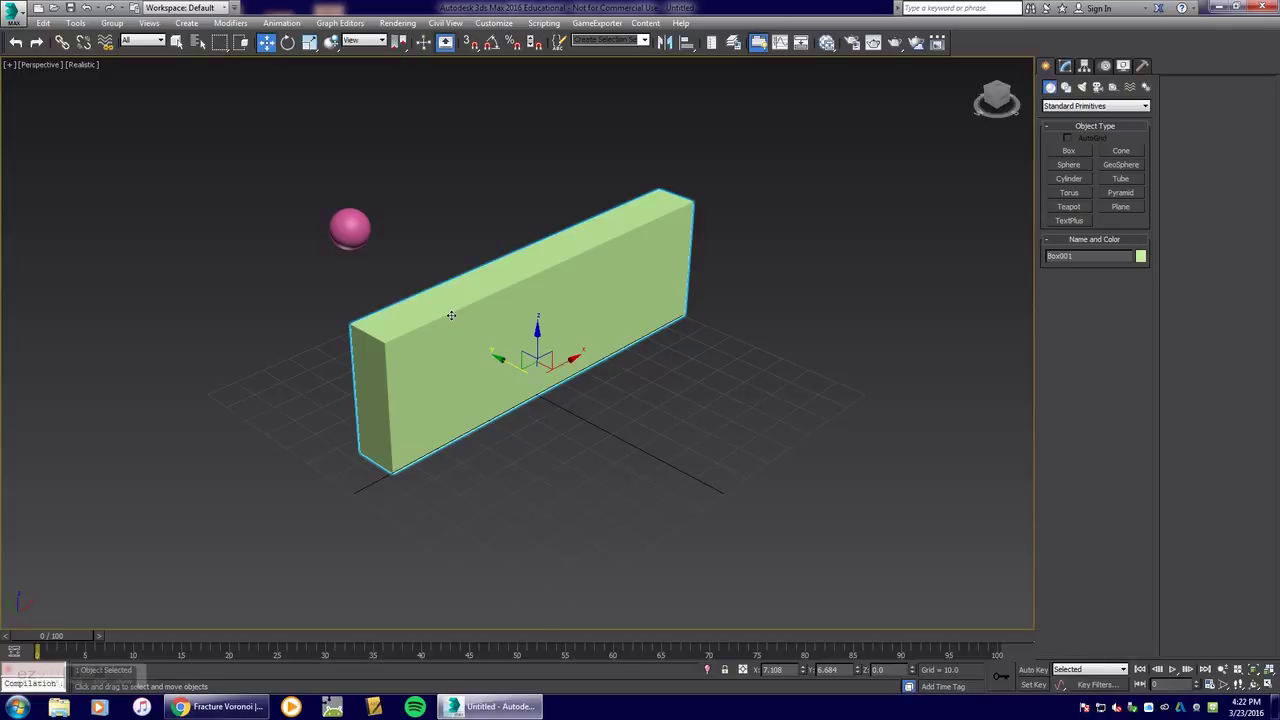
- Switch to Chrome to view the Fracture Voronoi script page on ScriptSpot, and return to 3ds Max with nothing selected
{"action": "left_click", "coordinate": [220, 706]}
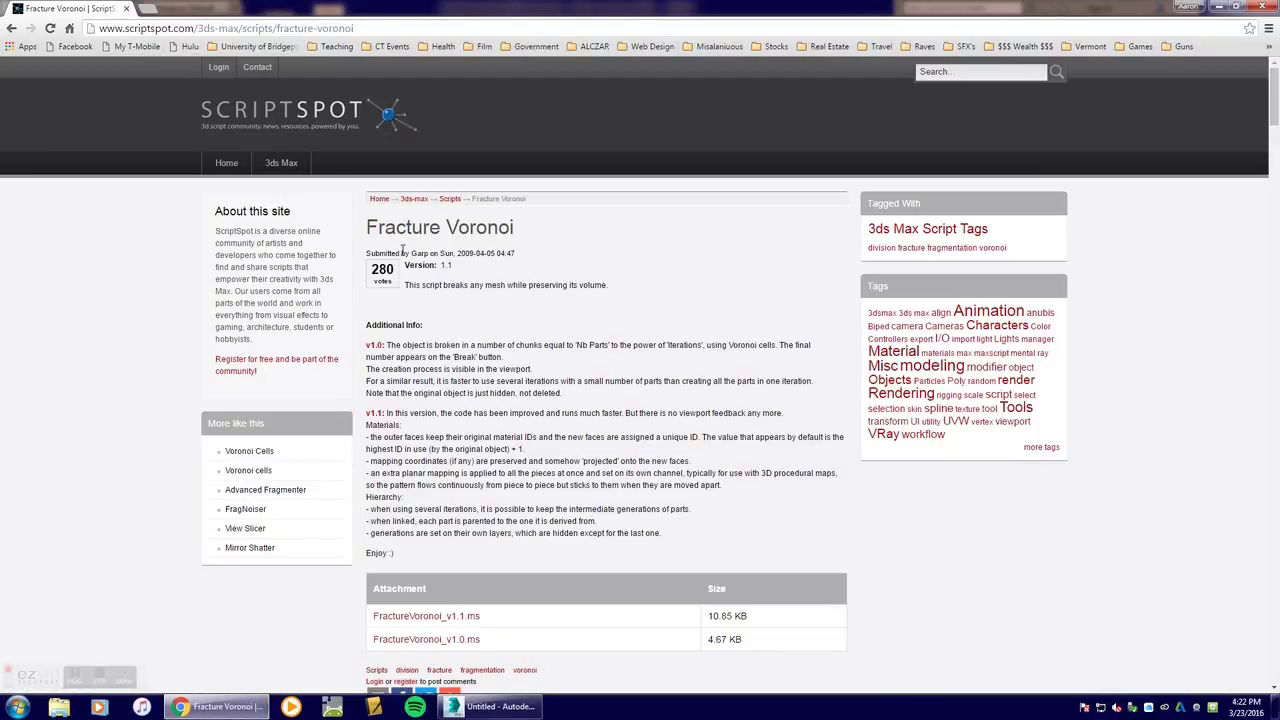
{"action": "left_click_drag", "start_coordinate": [378, 230], "coordinate": [522, 231]}
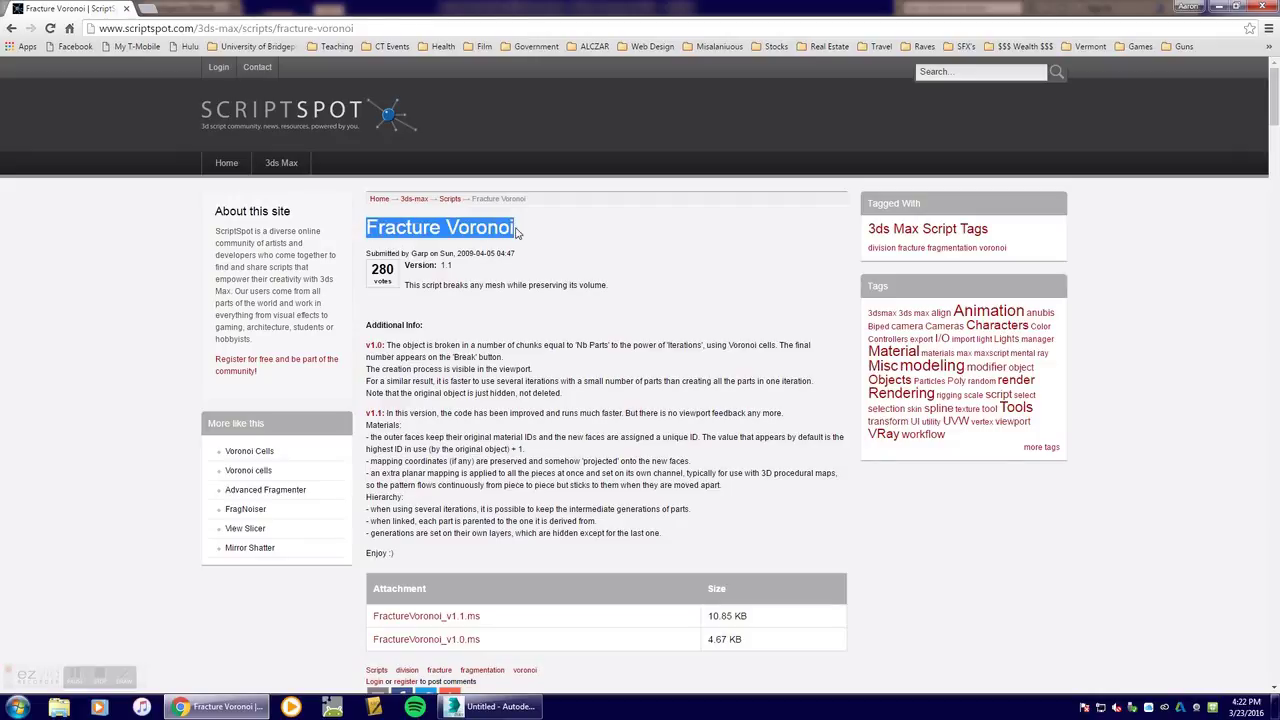
{"action": "left_click", "coordinate": [522, 232]}
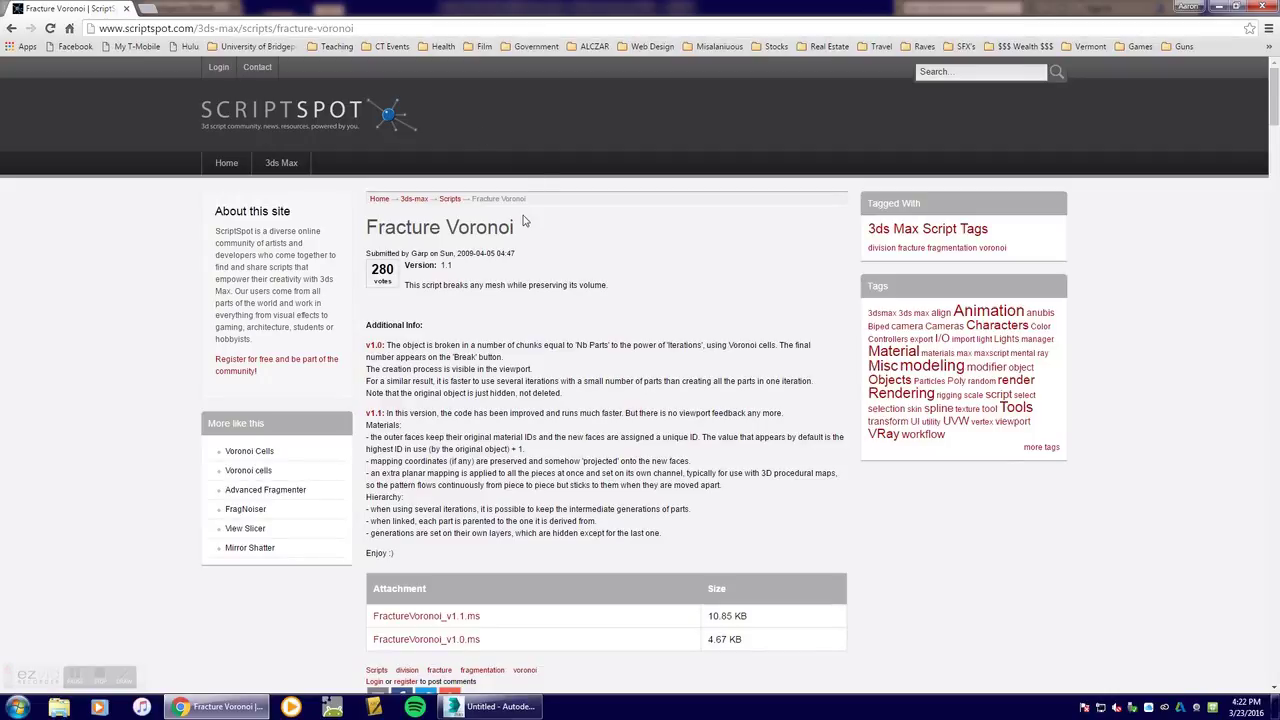
{"action": "left_click", "coordinate": [1219, 8]}
{"action": "left_click", "coordinate": [490, 199]}
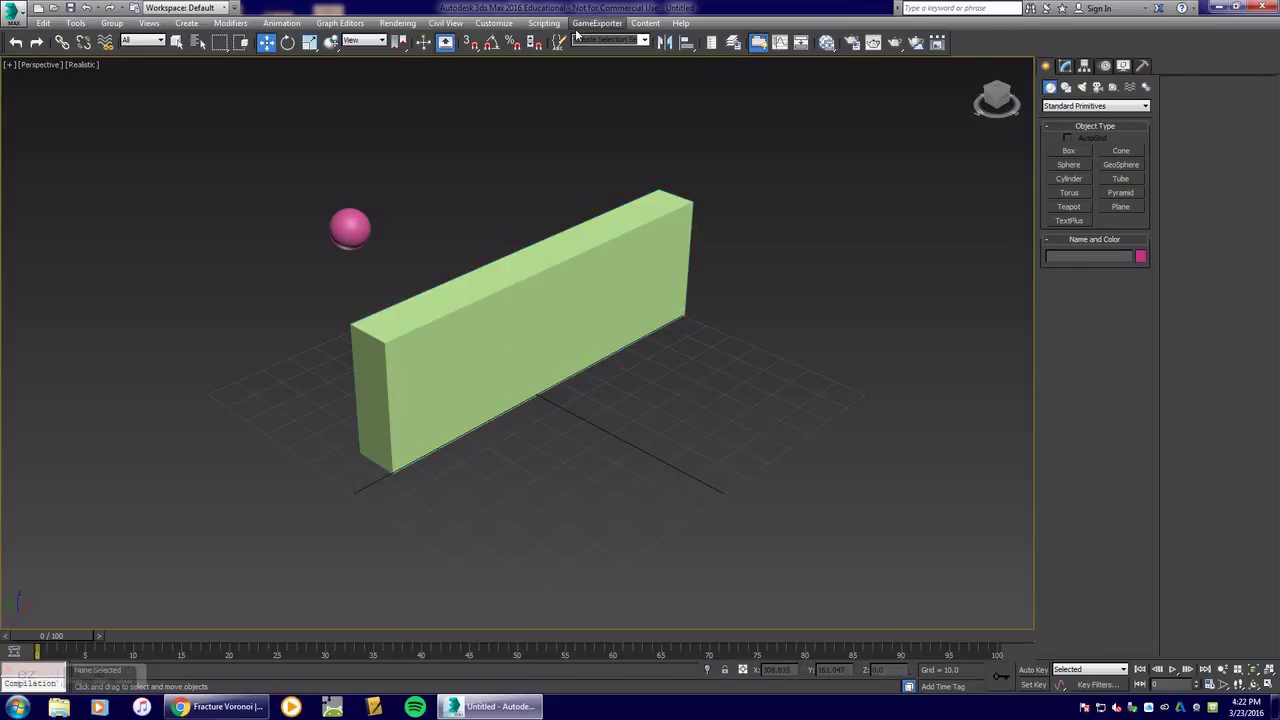
- Run the FractureVoronoi_v1.1 script and place its dialog beside the wall
{"action": "left_click", "coordinate": [546, 23]}
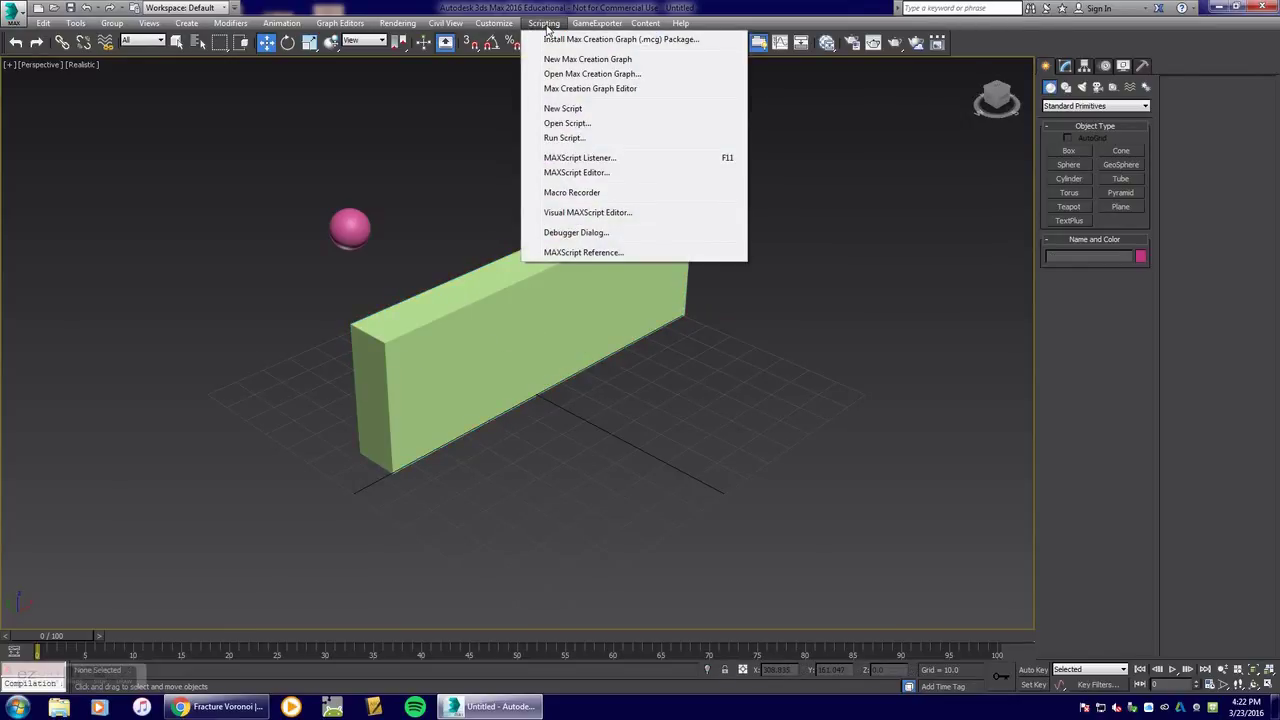
{"action": "left_click", "coordinate": [570, 138]}
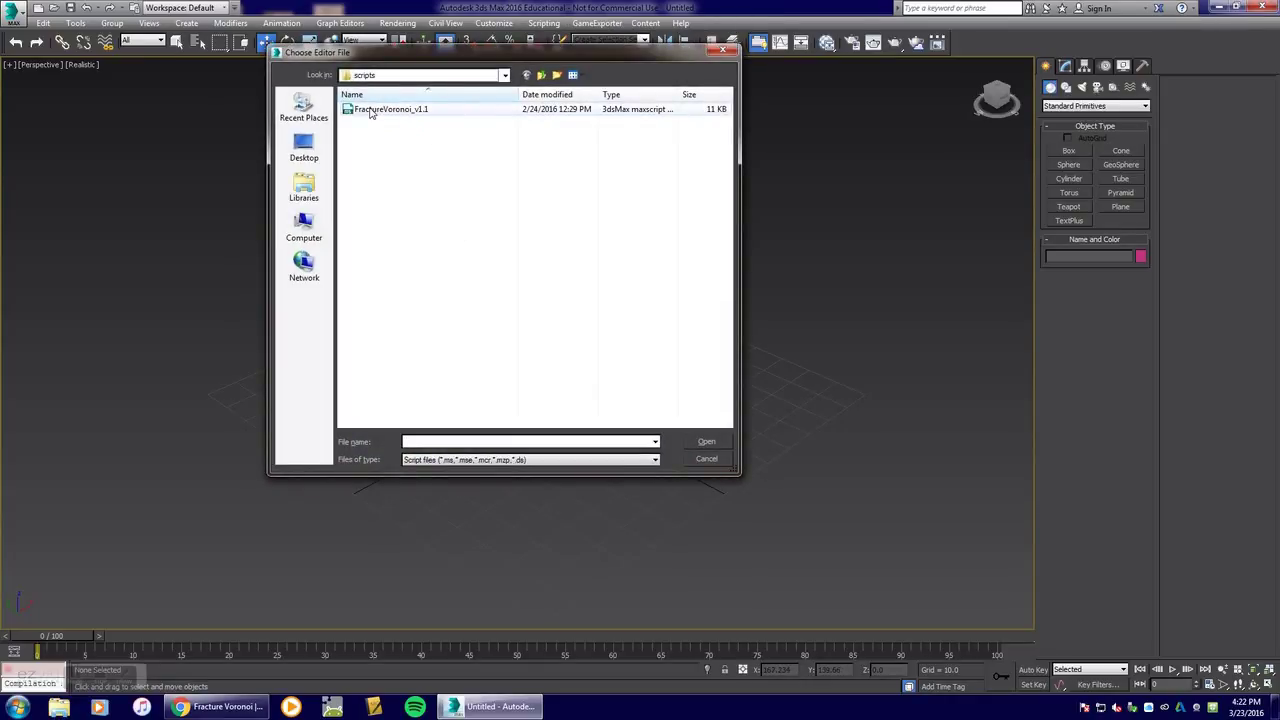
{"action": "left_click", "coordinate": [369, 114]}
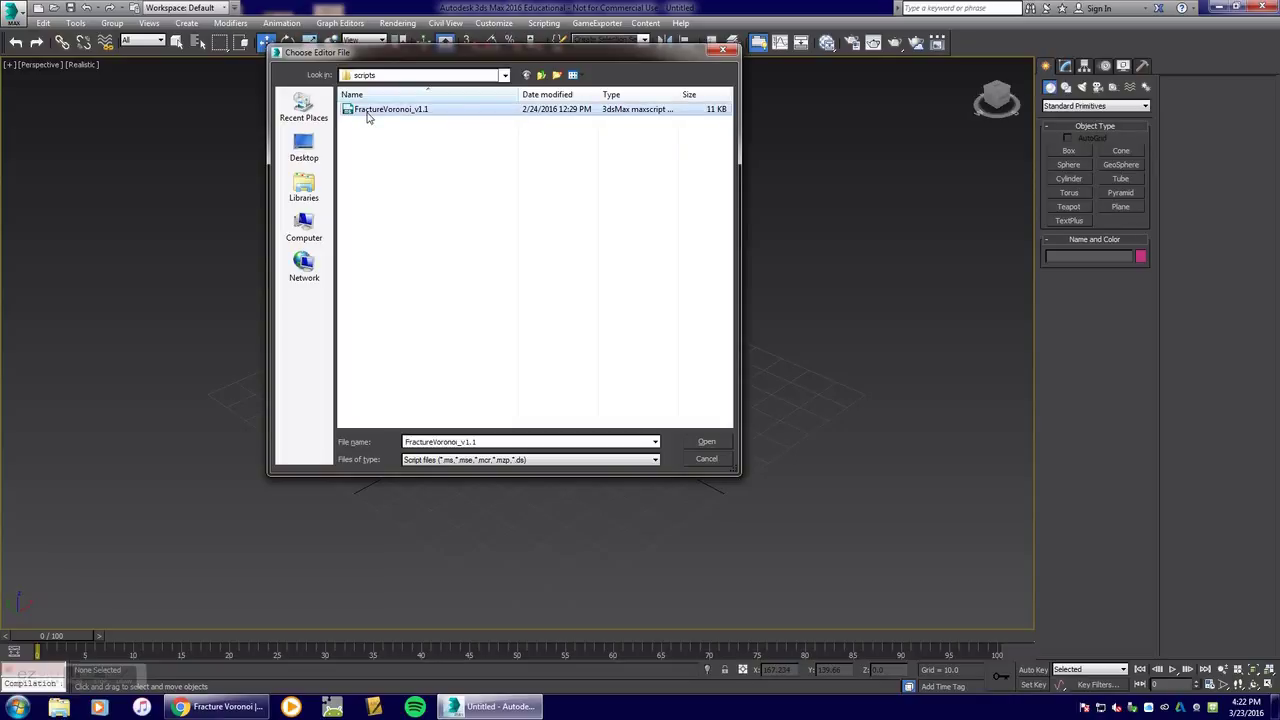
{"action": "left_click", "coordinate": [706, 442]}
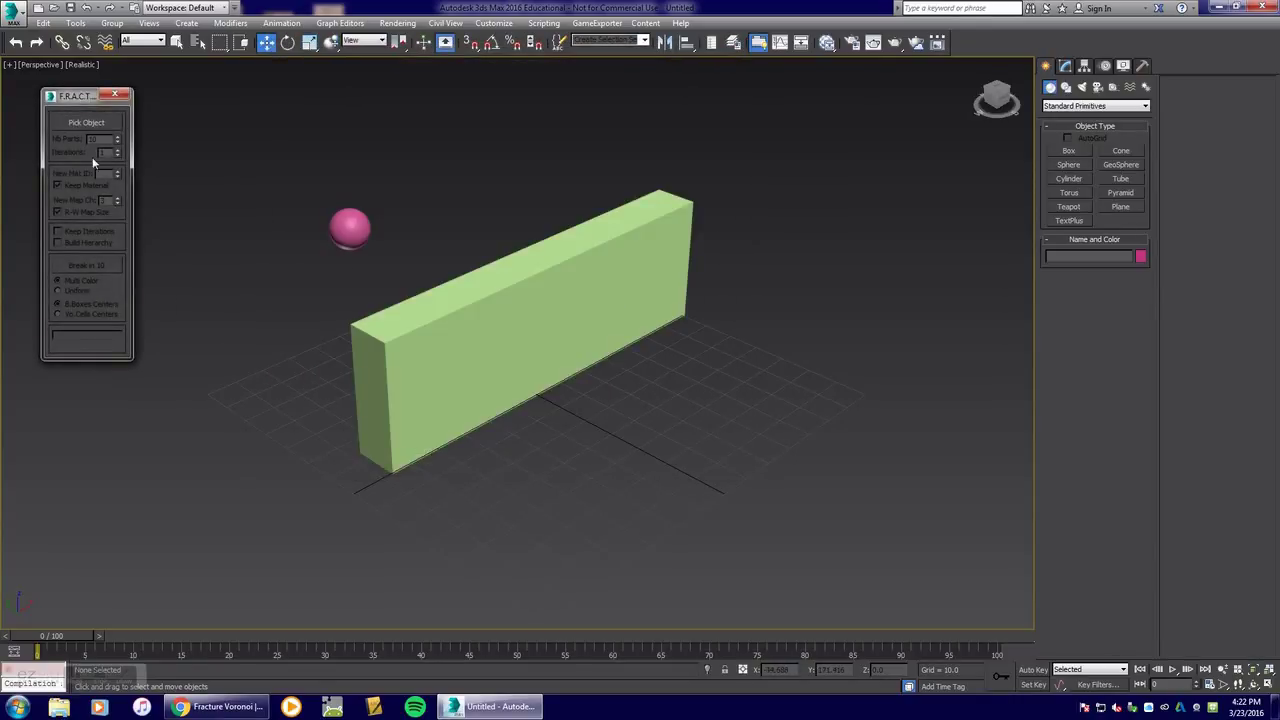
{"action": "left_click_drag", "start_coordinate": [78, 96], "coordinate": [213, 154]}
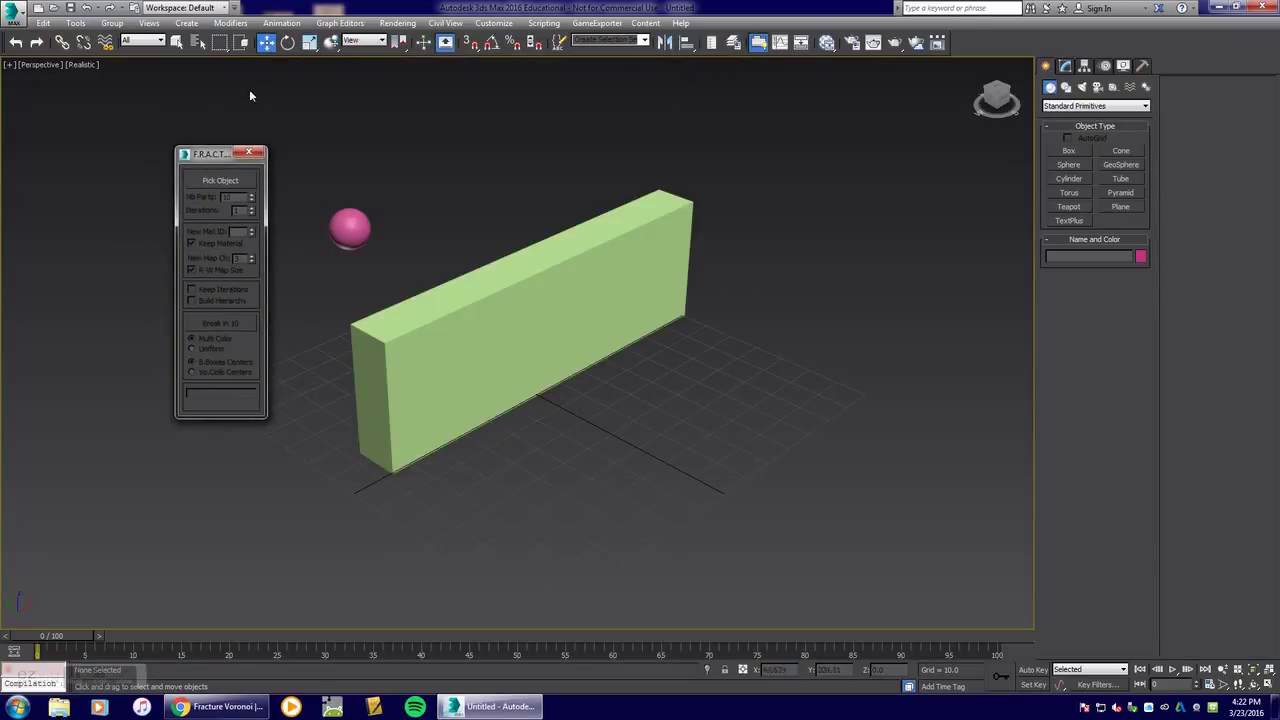
- Fracture the wall box into 25 parts with Vo.Cells Centers in the Fracture Voronoi script, and move its dialog clear of the model
{"action": "left_click", "coordinate": [212, 180]}
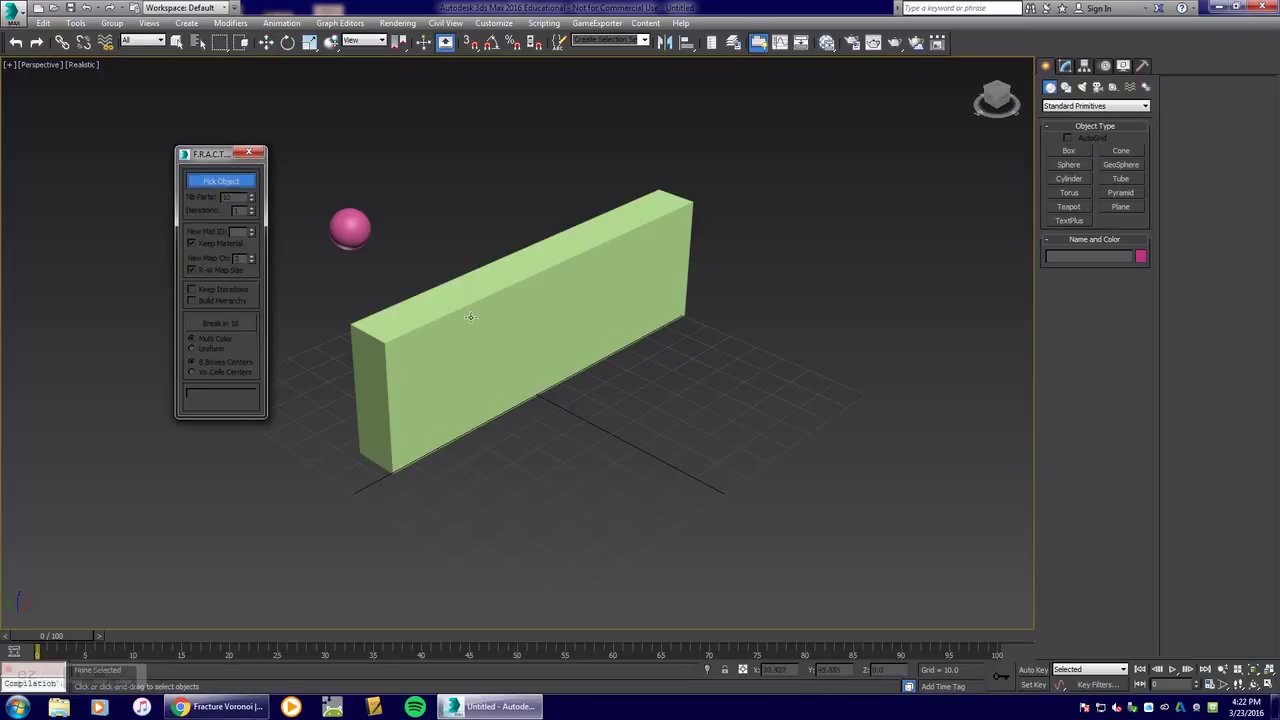
{"action": "left_click", "coordinate": [442, 338]}
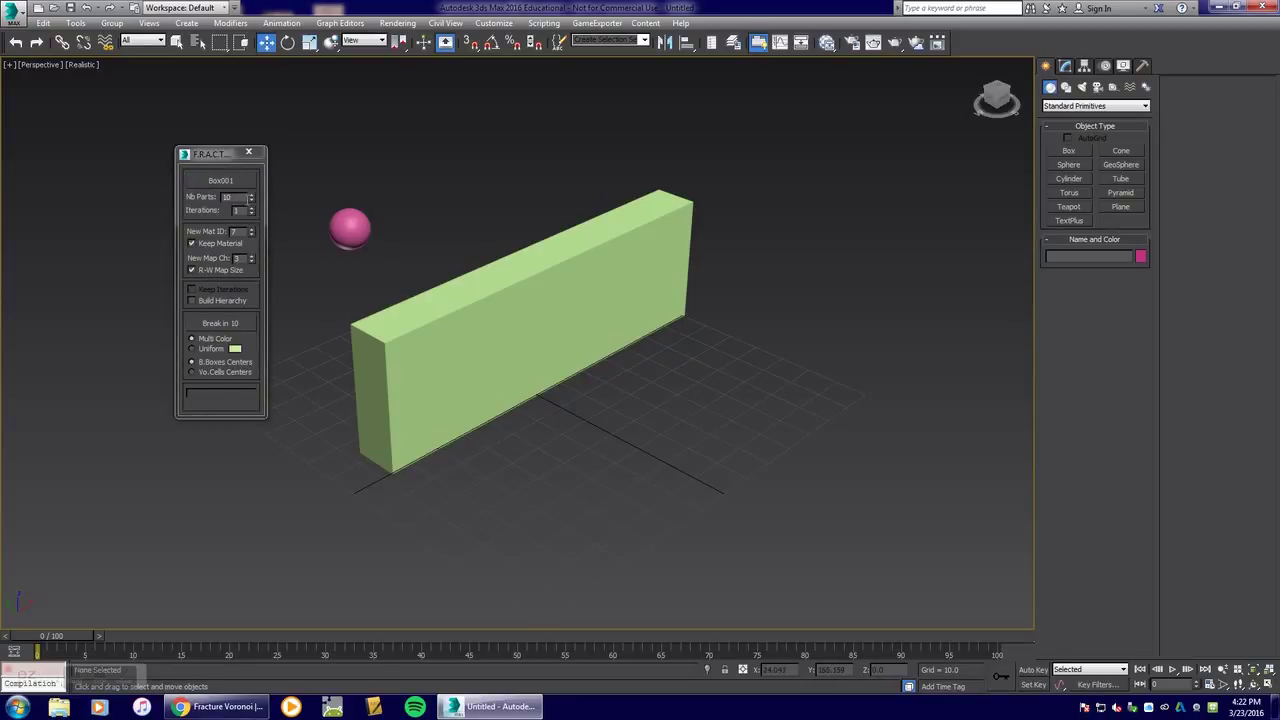
{"action": "double_click", "coordinate": [238, 196]}
{"action": "type", "text": "25"}
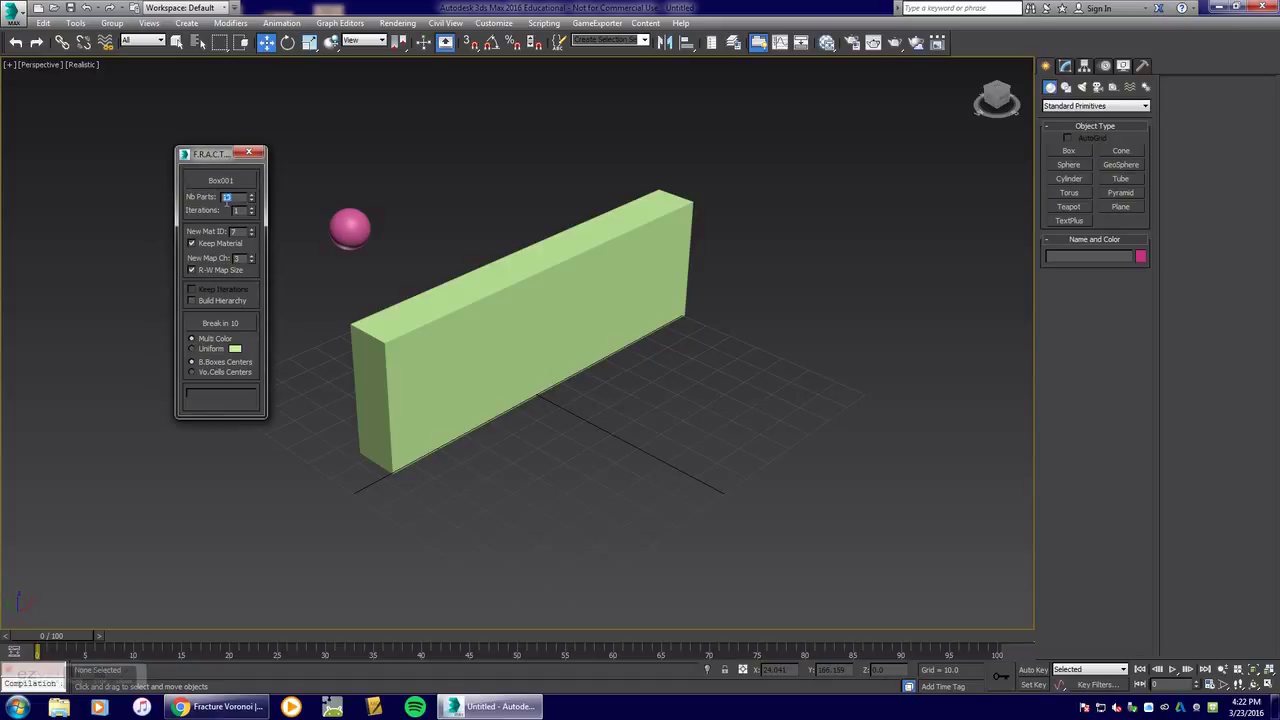
{"action": "key", "text": "Return"}
{"action": "left_click", "coordinate": [386, 362]}
{"action": "left_click", "coordinate": [191, 373]}
{"action": "left_click", "coordinate": [221, 327]}
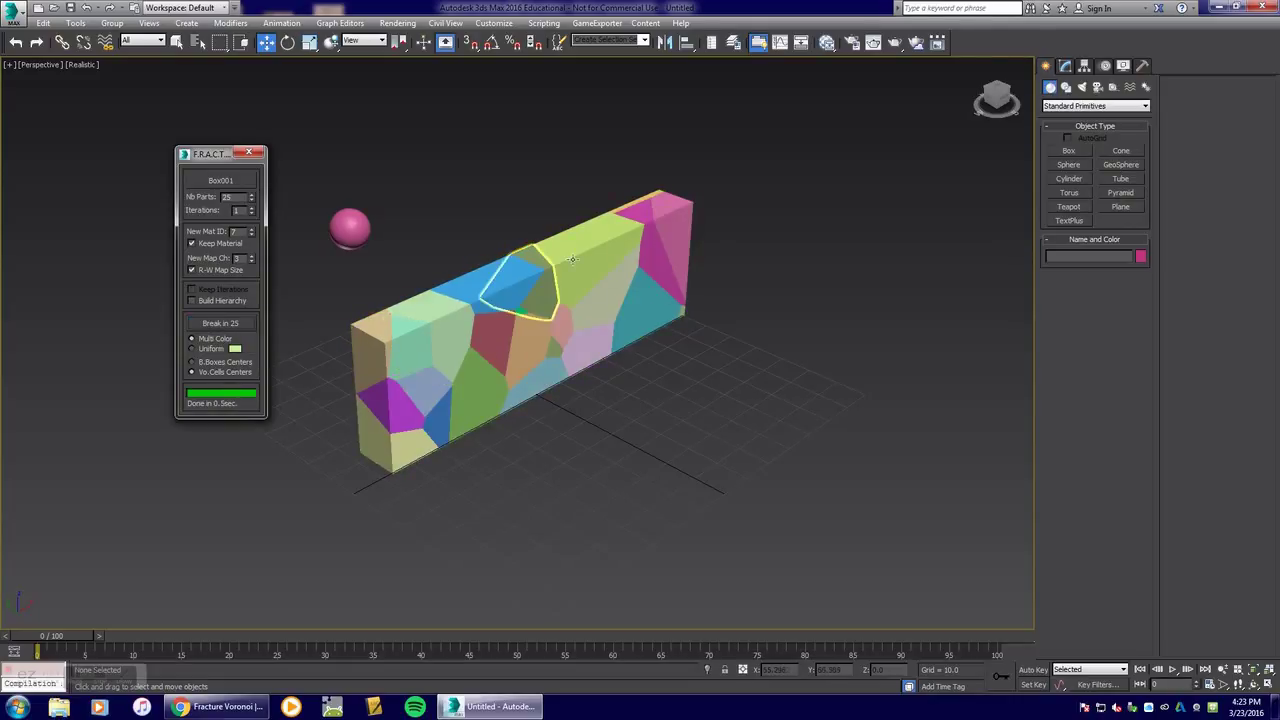
{"action": "left_click_drag", "start_coordinate": [215, 153], "coordinate": [98, 126]}
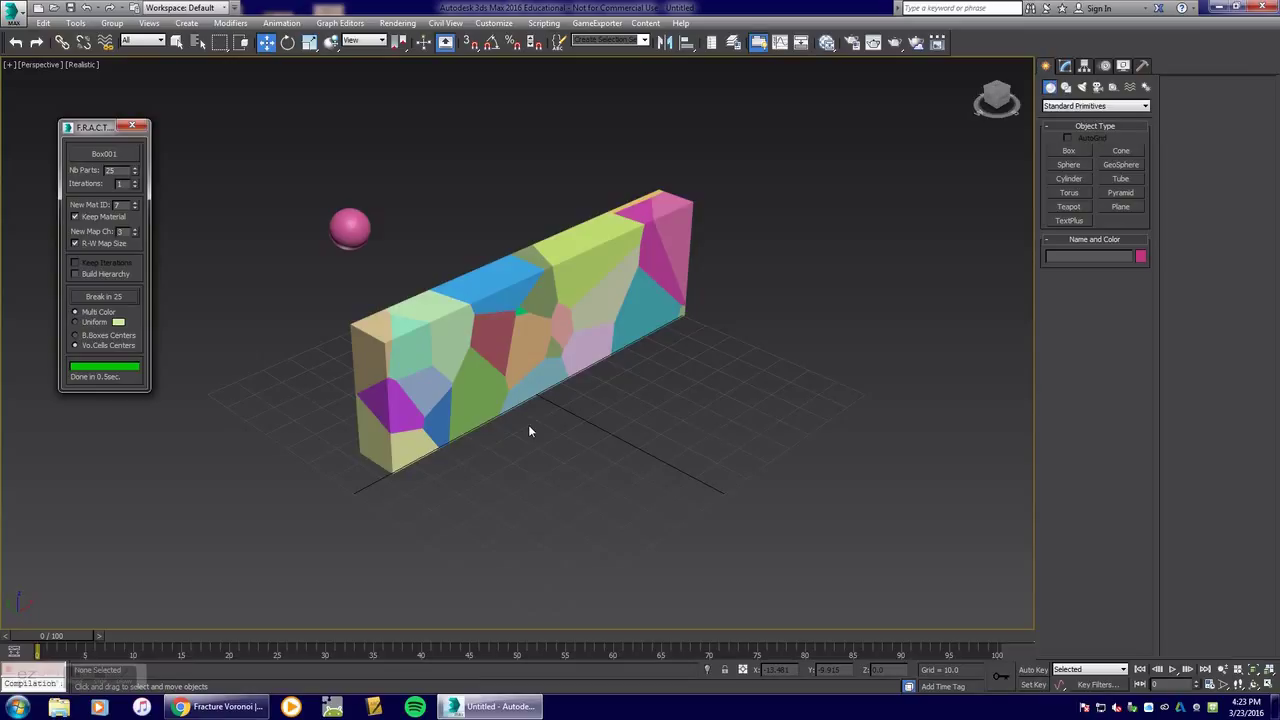
- Select all the wall fragments, show the MassFX Toolbar and open the MassFX Tools window
{"action": "middle_click_drag", "start_coordinate": [508, 445], "coordinate": [528, 451], "text": "alt"}
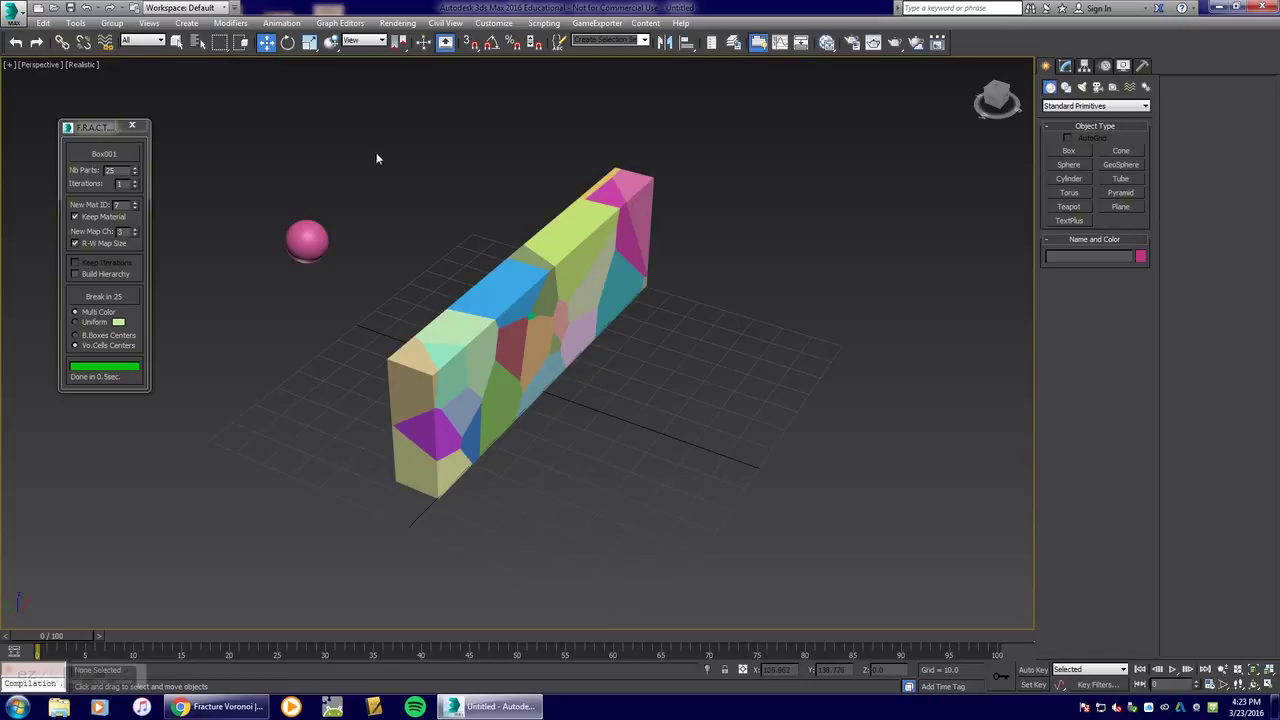
{"action": "left_click_drag", "start_coordinate": [397, 165], "coordinate": [703, 525]}
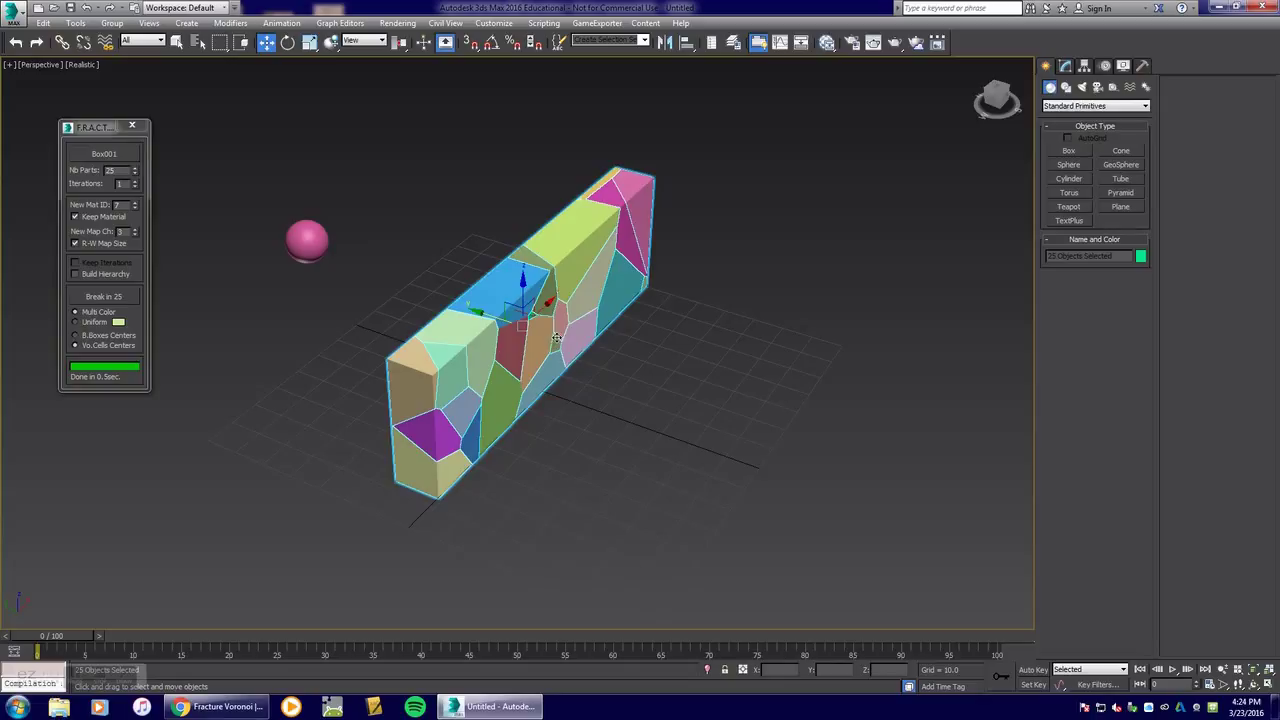
{"action": "right_click", "coordinate": [985, 52]}
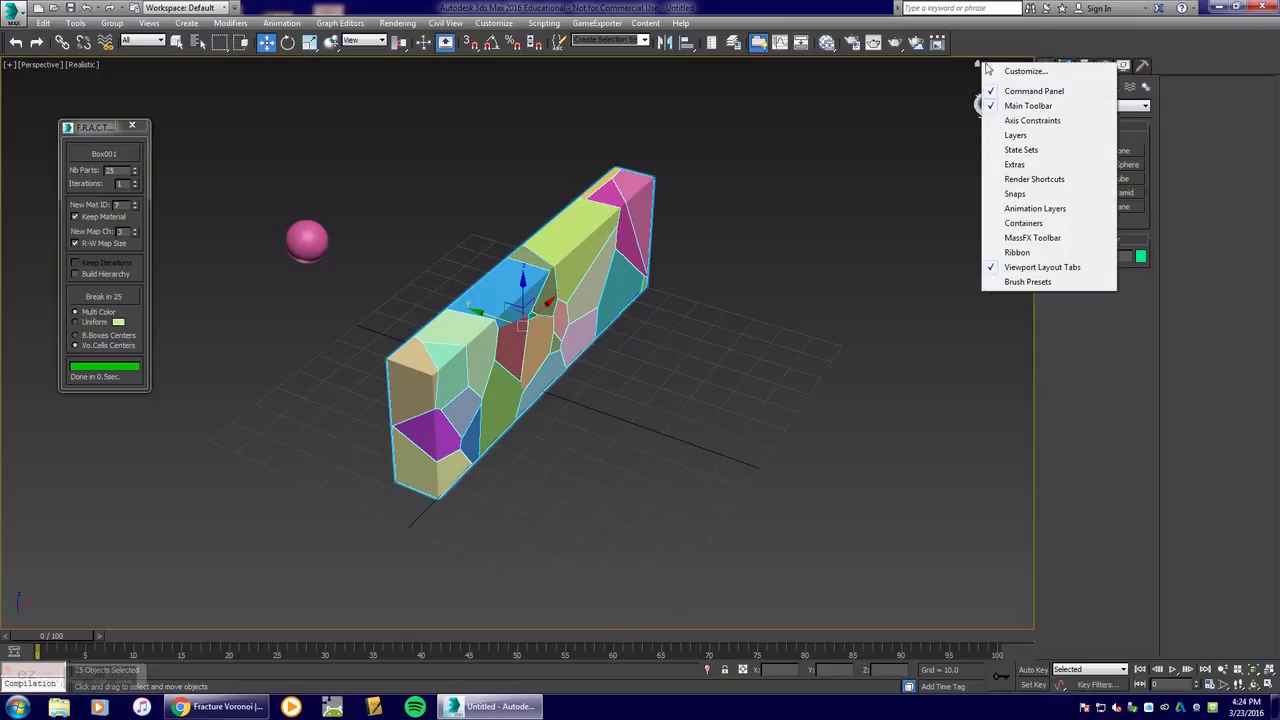
{"action": "left_click", "coordinate": [1052, 241]}
{"action": "left_click_drag", "start_coordinate": [680, 89], "coordinate": [466, 94]}
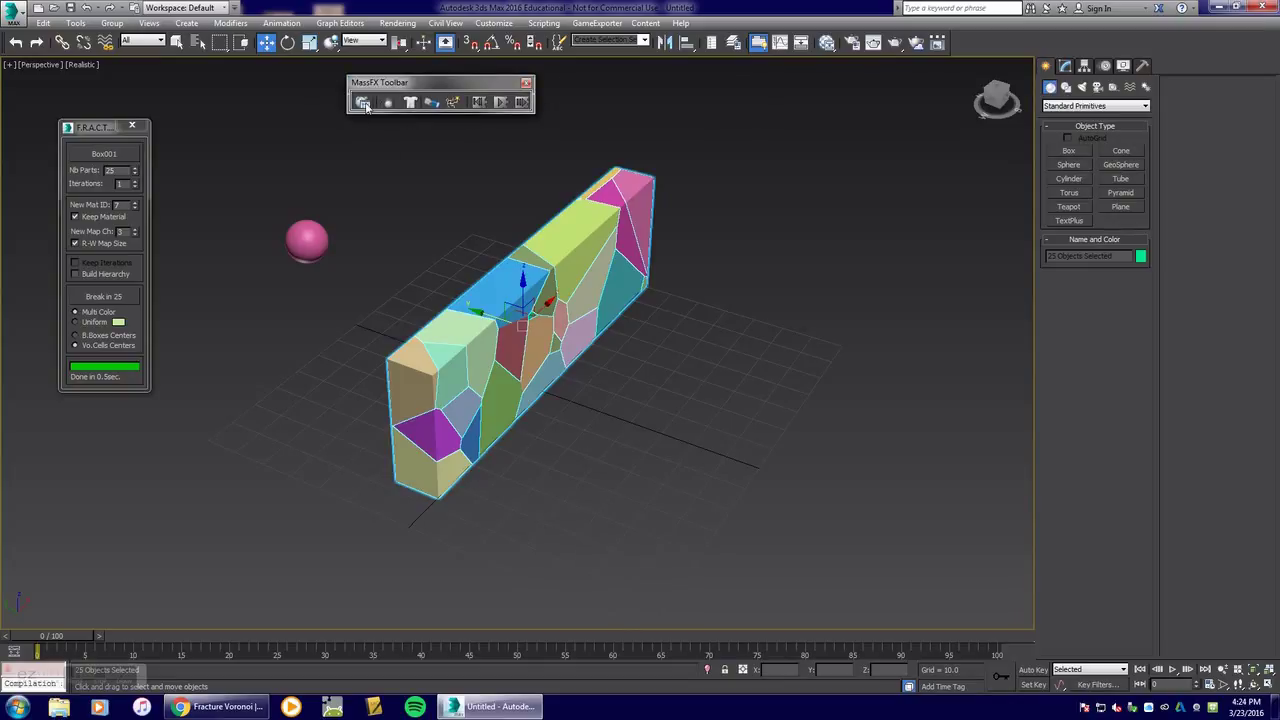
{"action": "left_click", "coordinate": [363, 103]}
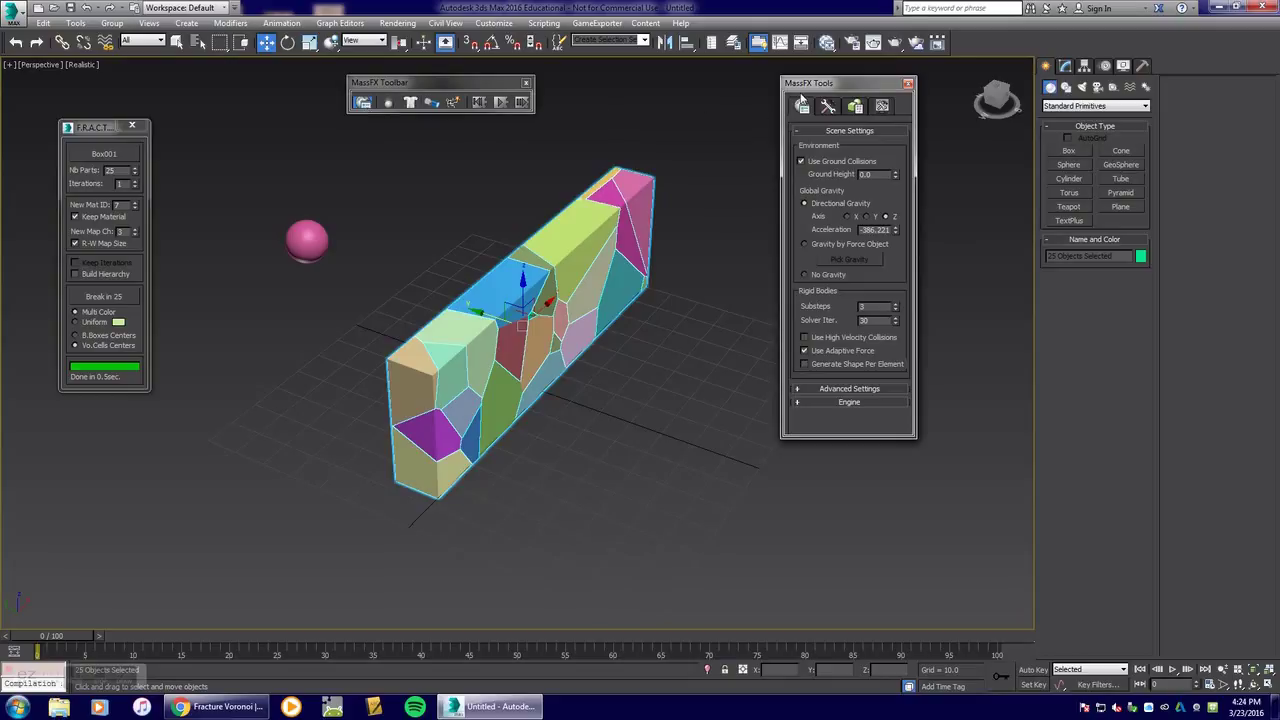
- Move the MassFX Tools window and MassFX Toolbar clear of the wall, and set the selected wall fragments as dynamic rigid bodies
{"action": "mouse_move", "coordinate": [812, 98]}
{"action": "left_mouse_down"}
{"action": "mouse_move", "coordinate": [830, 108]}
{"action": "mouse_move", "coordinate": [815, 115]}
{"action": "left_mouse_up"}
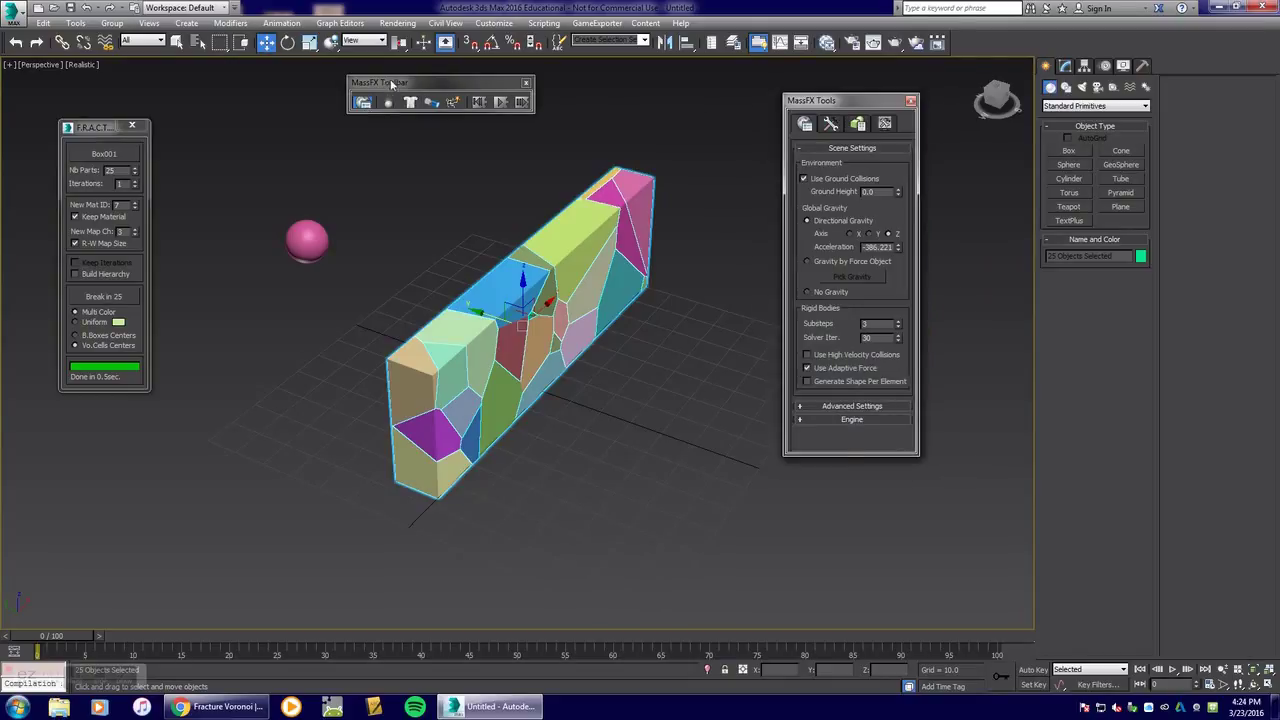
{"action": "left_click_drag", "start_coordinate": [400, 85], "coordinate": [628, 92]}
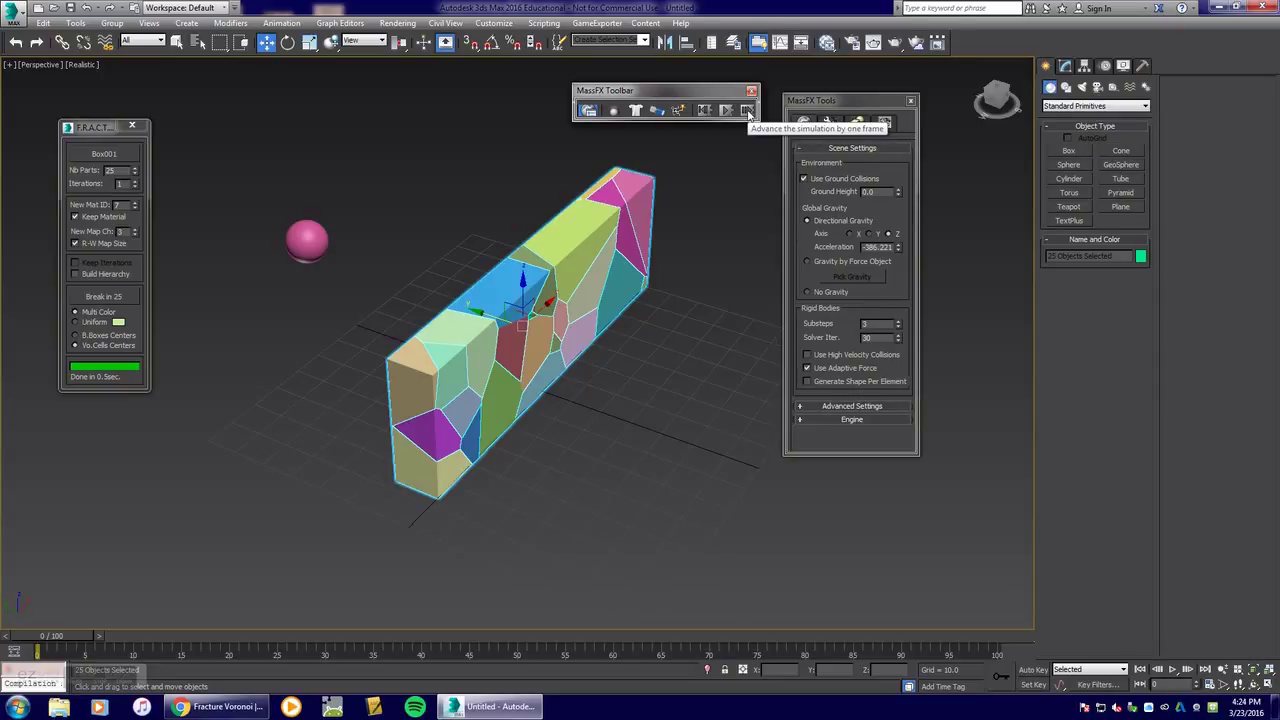
{"action": "left_click", "coordinate": [617, 111]}
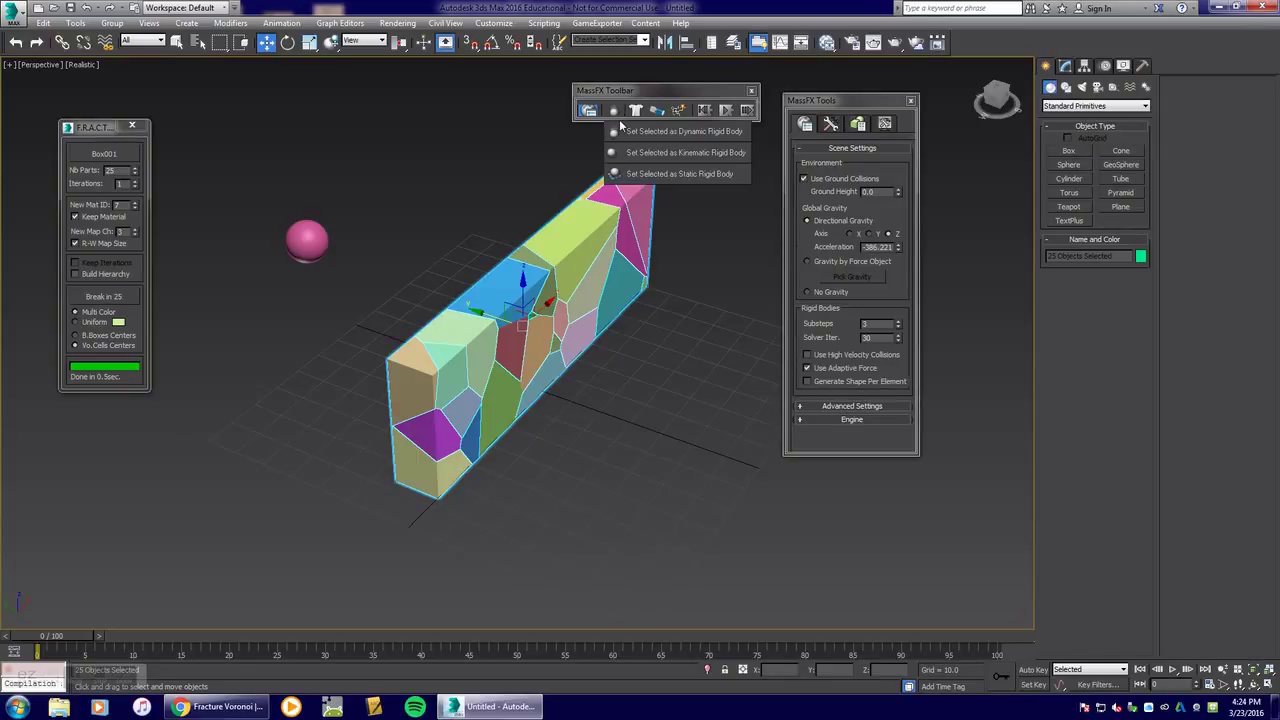
{"action": "left_click", "coordinate": [672, 132]}
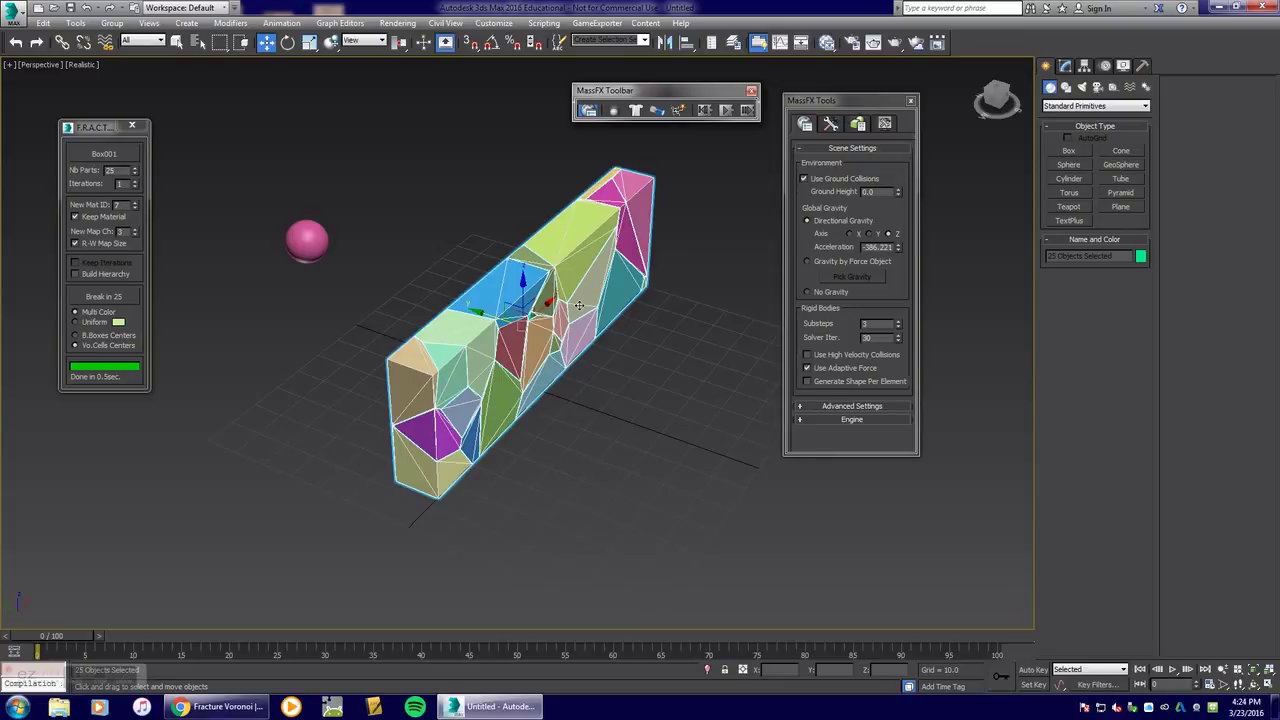
- Enable Start in Sleep Mode for the wall fragments, test-run the MassFX simulation and reset it
{"action": "left_click", "coordinate": [829, 127]}
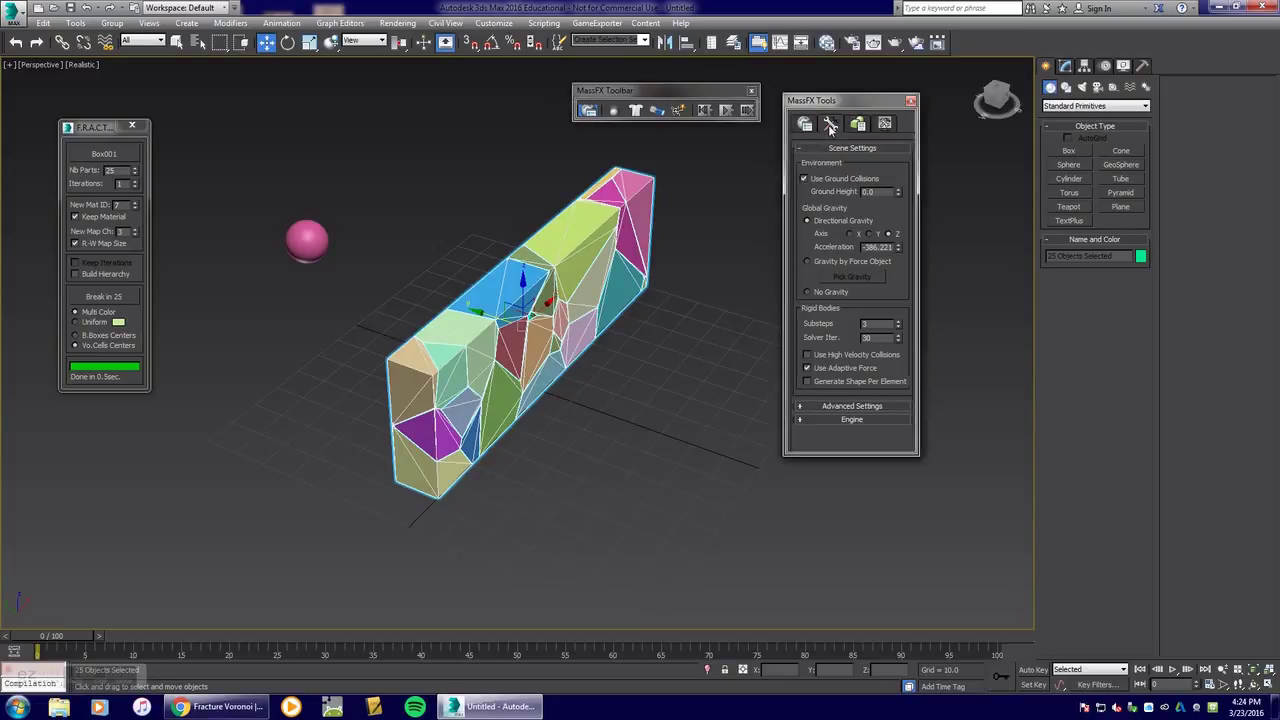
{"action": "left_click", "coordinate": [859, 124]}
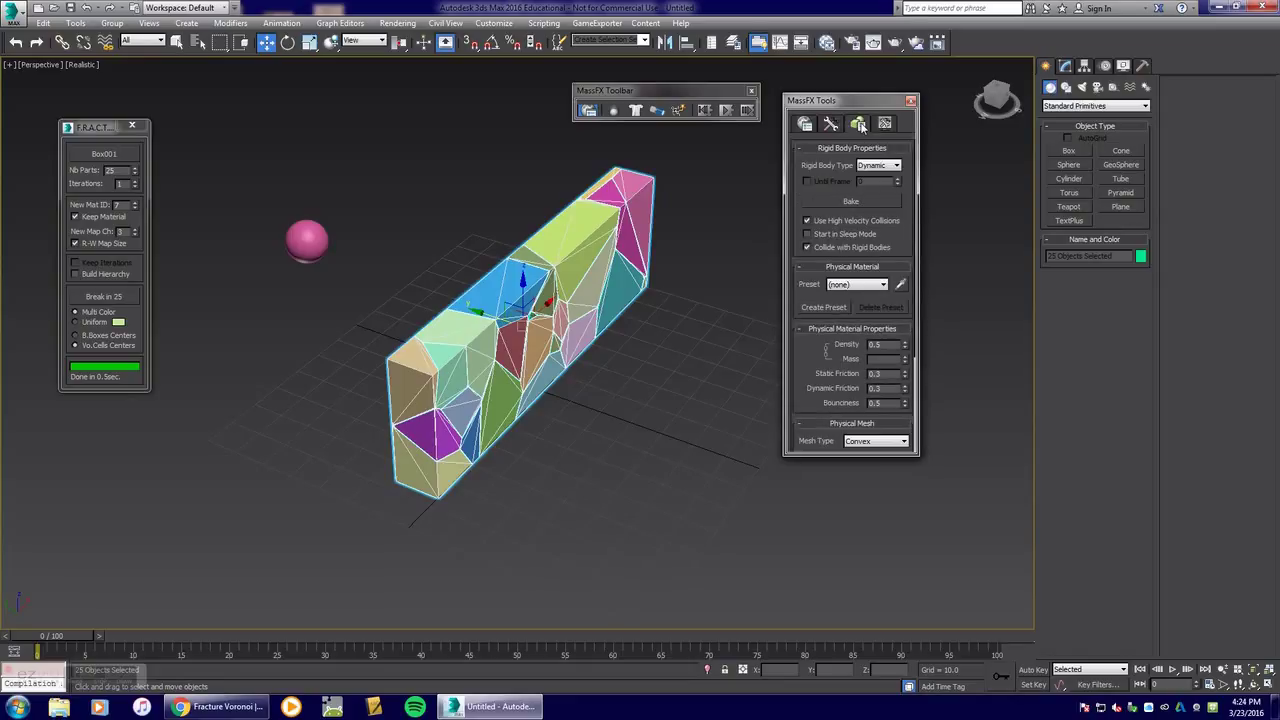
{"action": "left_click", "coordinate": [884, 126]}
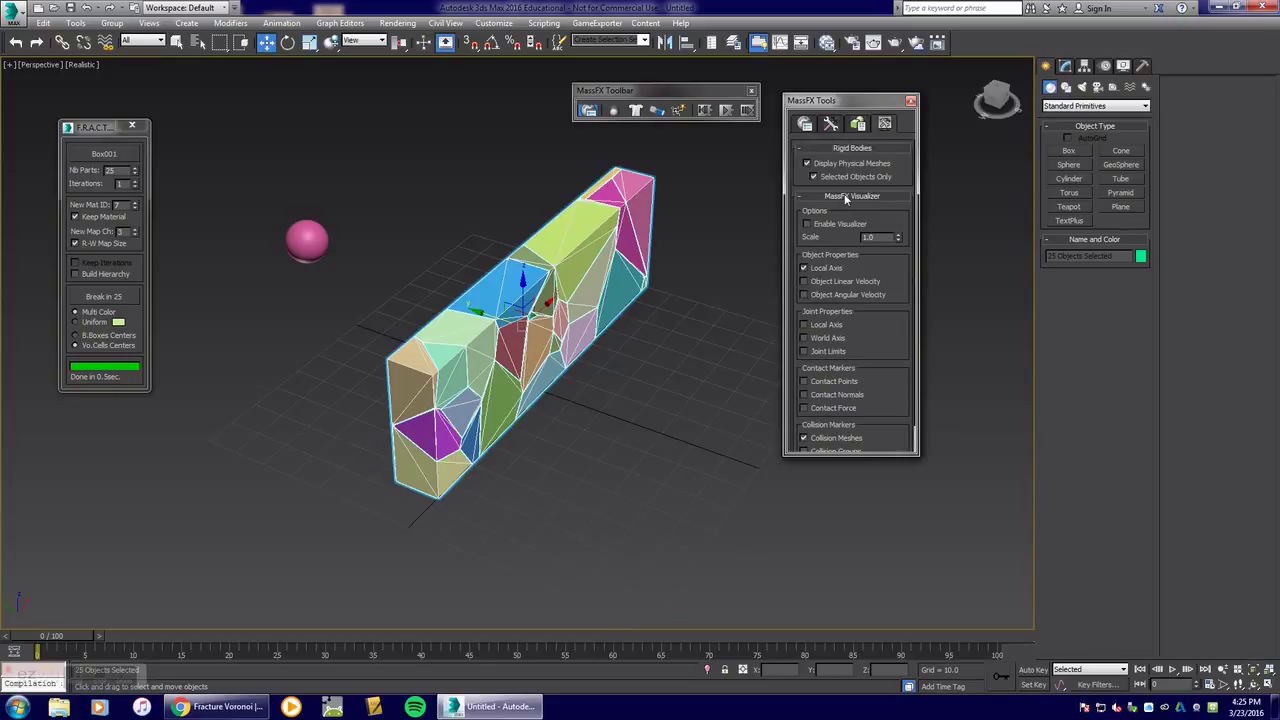
{"action": "left_click", "coordinate": [859, 124]}
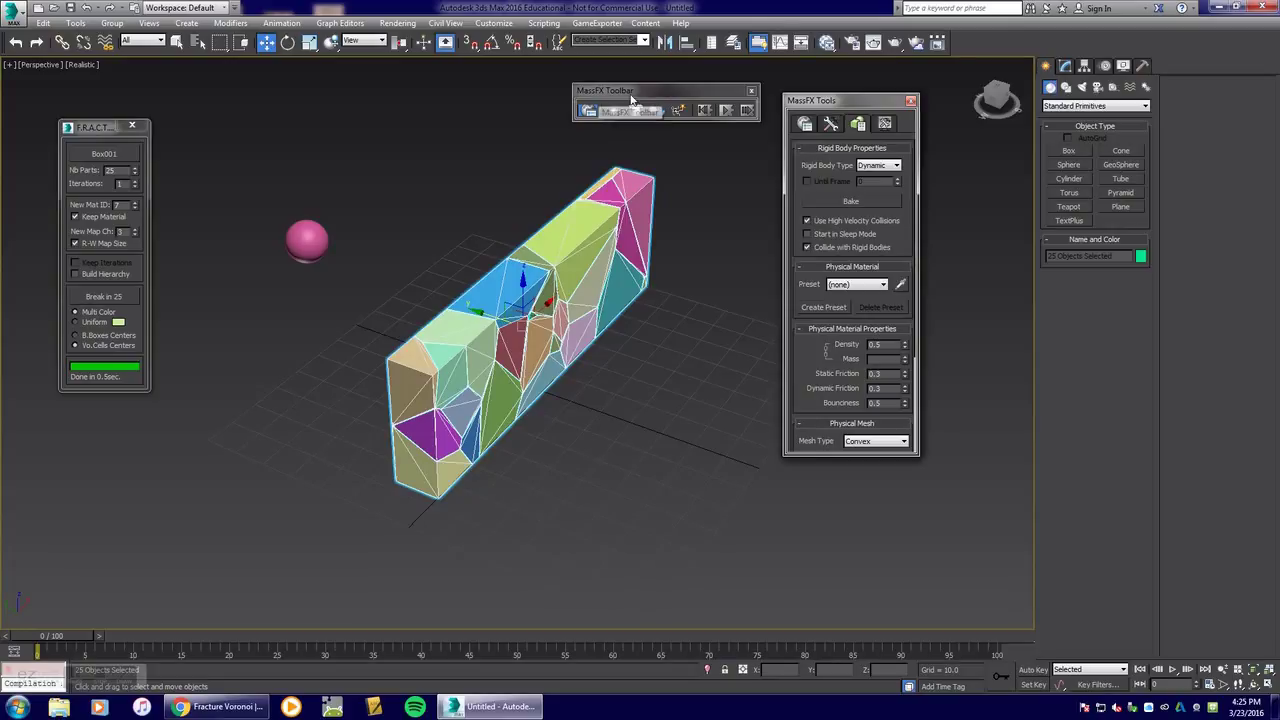
{"action": "left_click", "coordinate": [725, 115]}
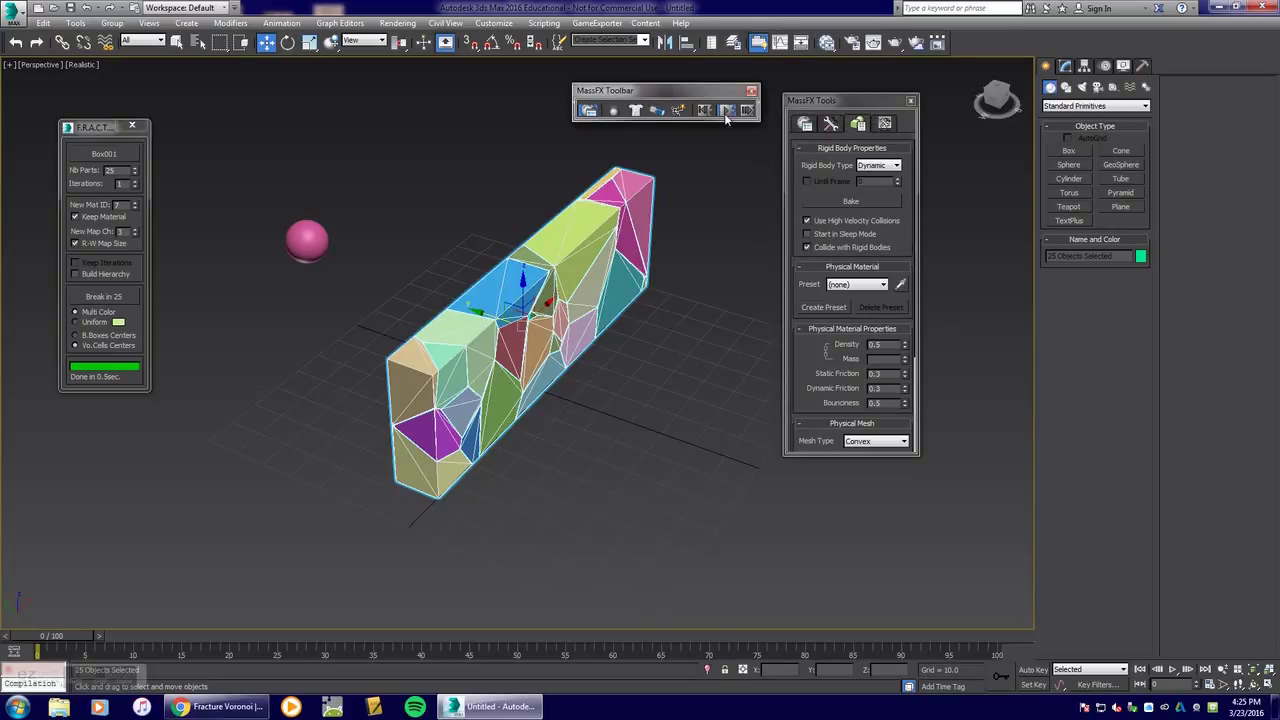
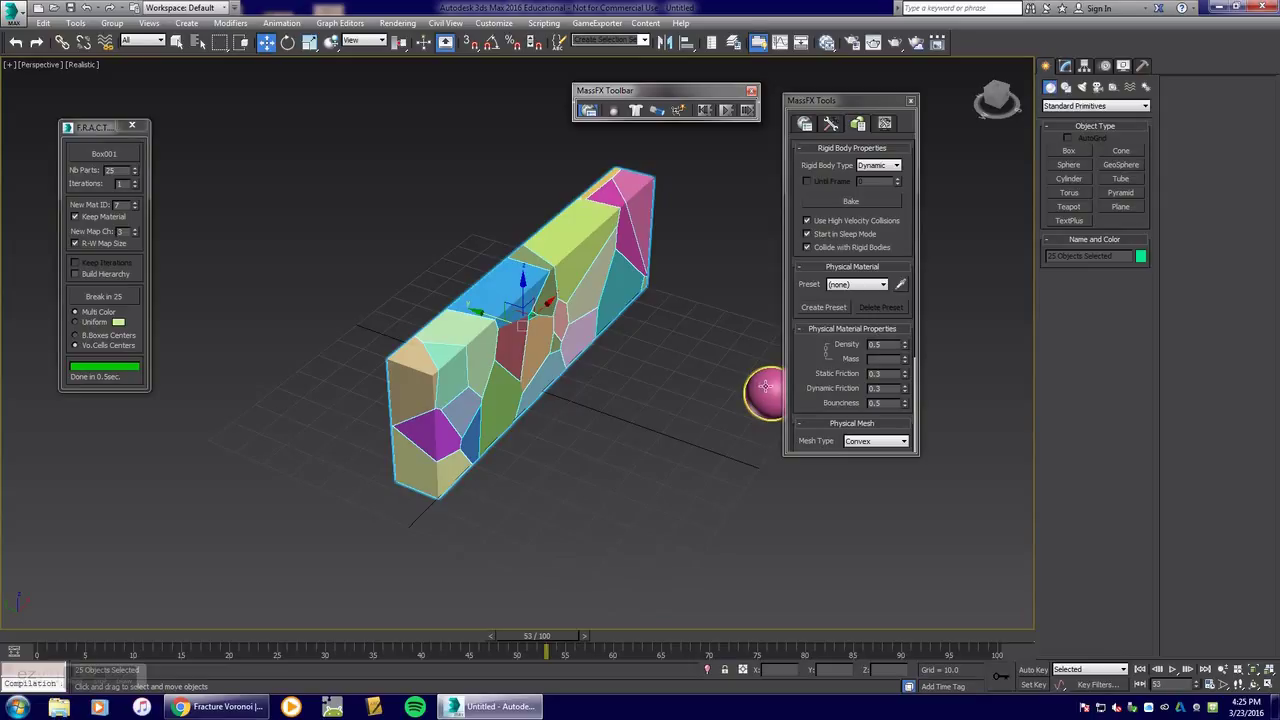
{"action": "left_click", "coordinate": [705, 109]}
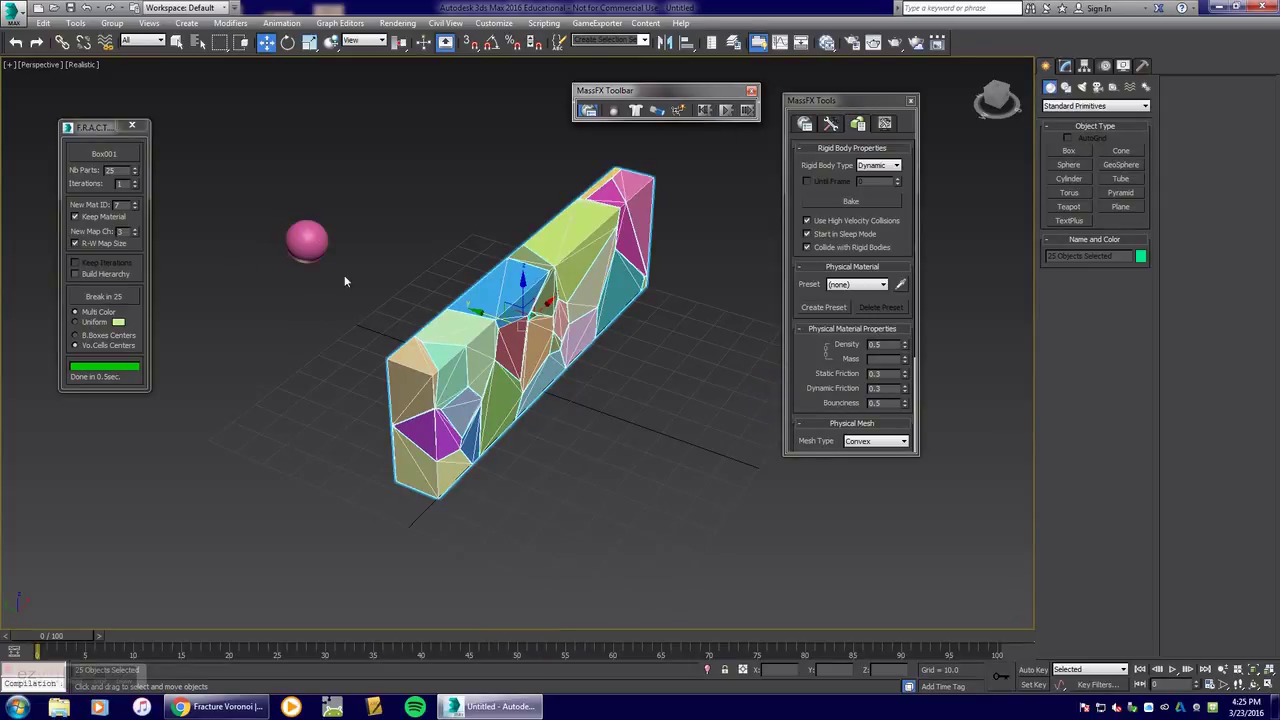
- Set the pink sphere as a kinematic rigid body
{"action": "left_click", "coordinate": [305, 233]}
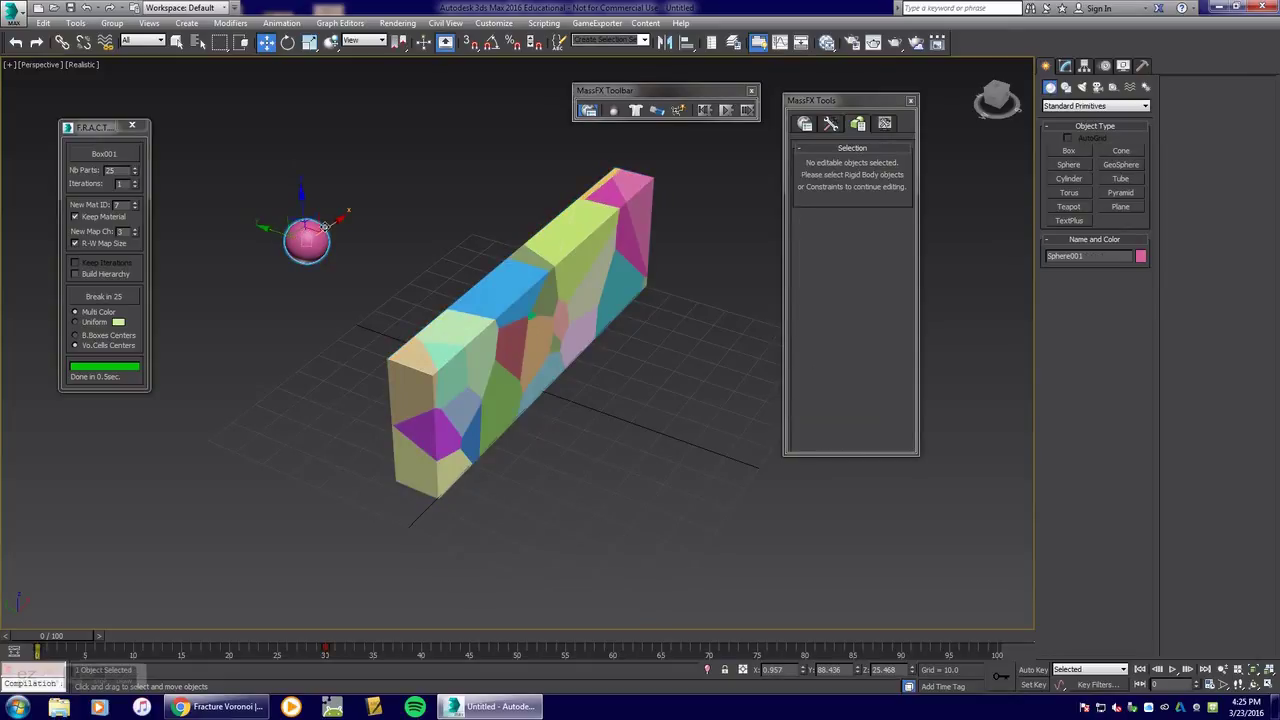
{"action": "left_click", "coordinate": [613, 111]}
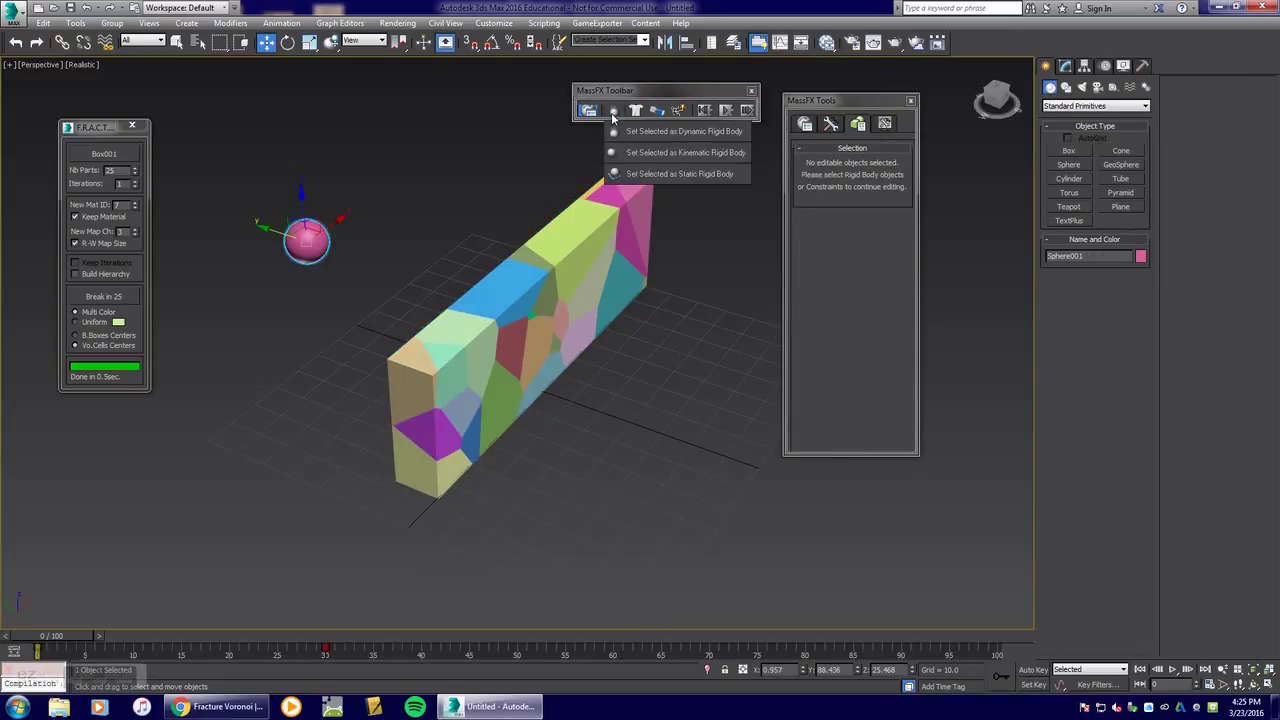
{"action": "left_click_drag", "start_coordinate": [613, 117], "coordinate": [648, 157]}
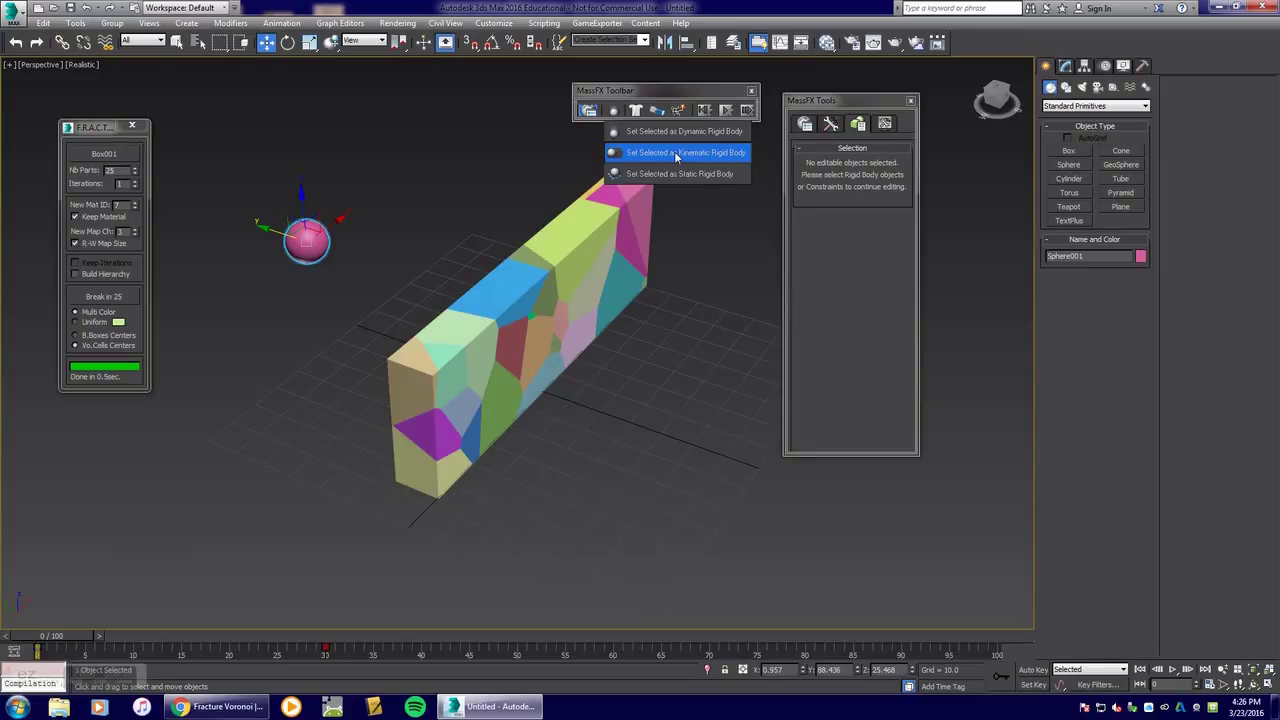
{"action": "left_click_drag", "start_coordinate": [676, 155], "coordinate": [676, 155]}
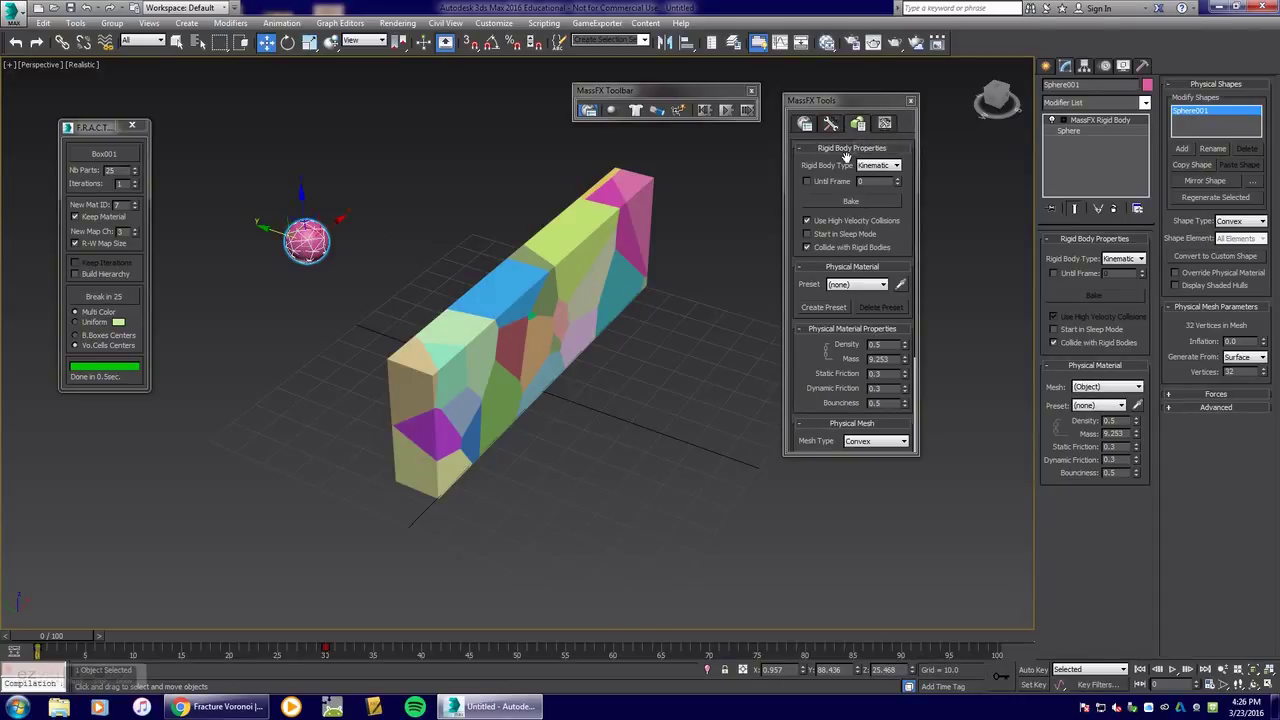
- Assign the Steel physical material preset to the sphere's rigid body in MassFX Tools
{"action": "left_click", "coordinate": [806, 124]}
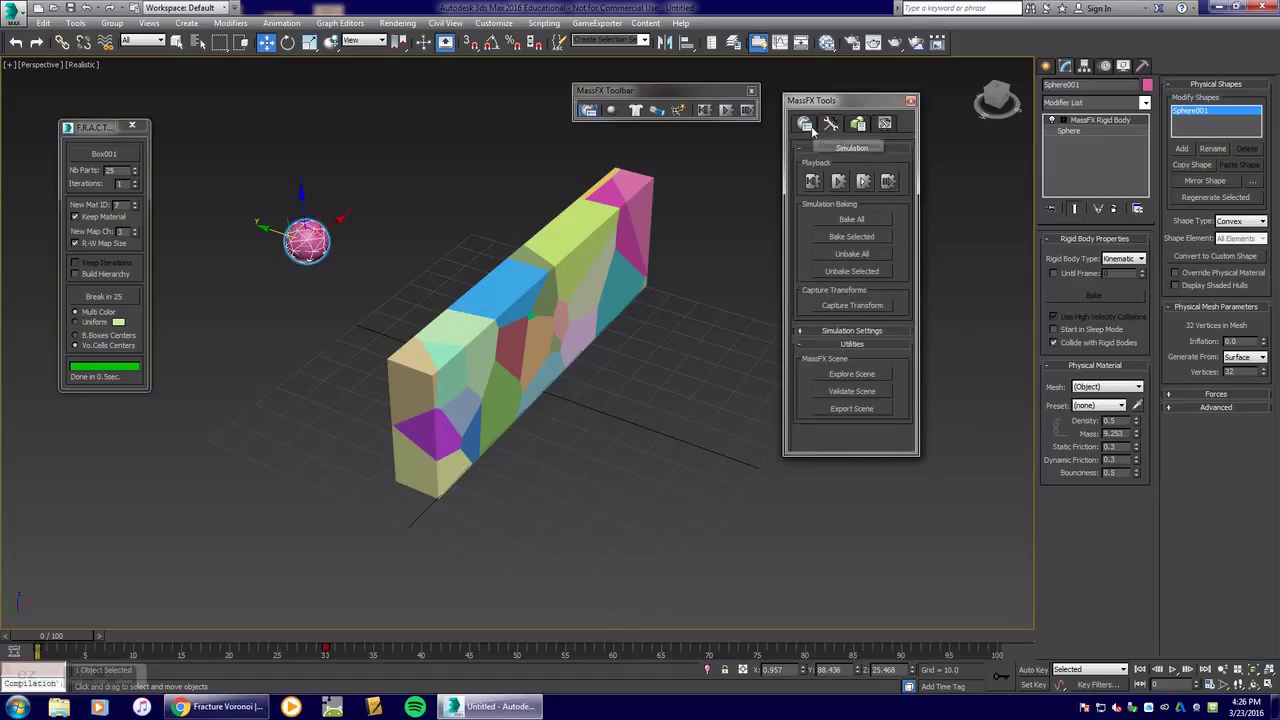
{"action": "left_click", "coordinate": [806, 124]}
{"action": "left_click", "coordinate": [884, 122]}
{"action": "left_click", "coordinate": [859, 124]}
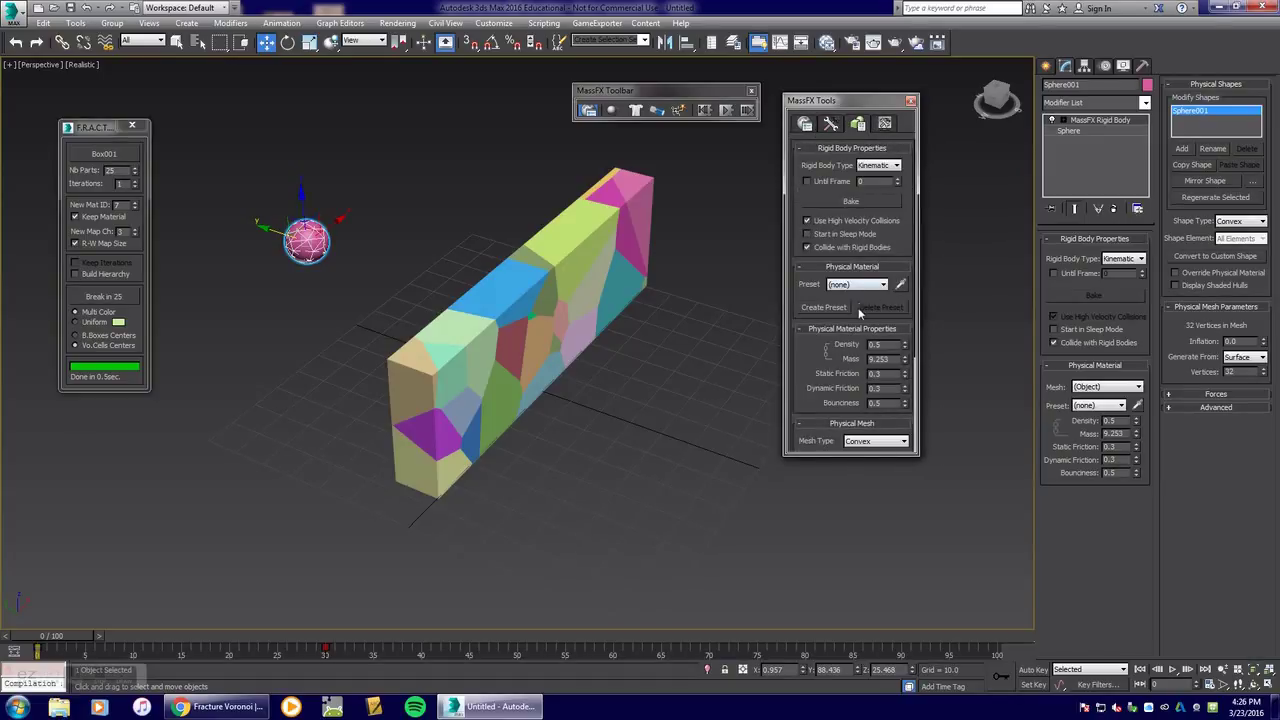
{"action": "left_click", "coordinate": [877, 287]}
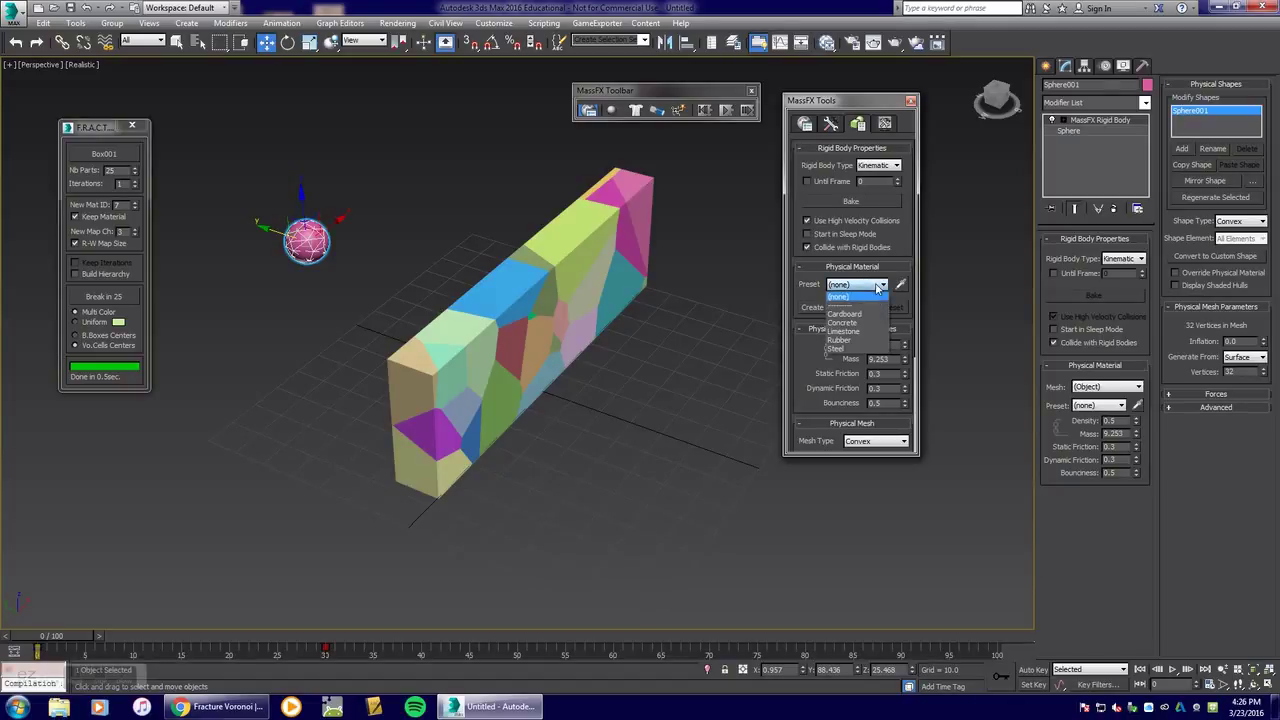
{"action": "left_click", "coordinate": [866, 349]}
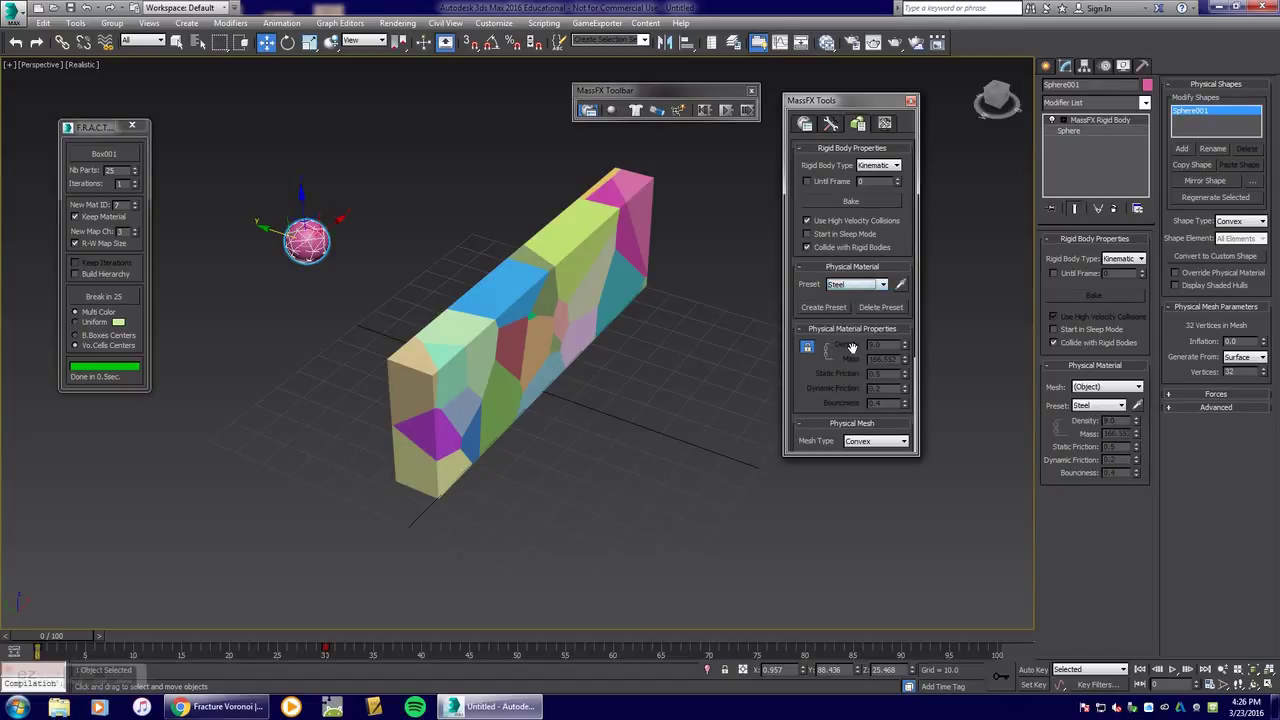
- Keep the sphere's rigid body type as Kinematic and set its physical mesh type to Sphere
{"action": "left_click", "coordinate": [889, 166]}
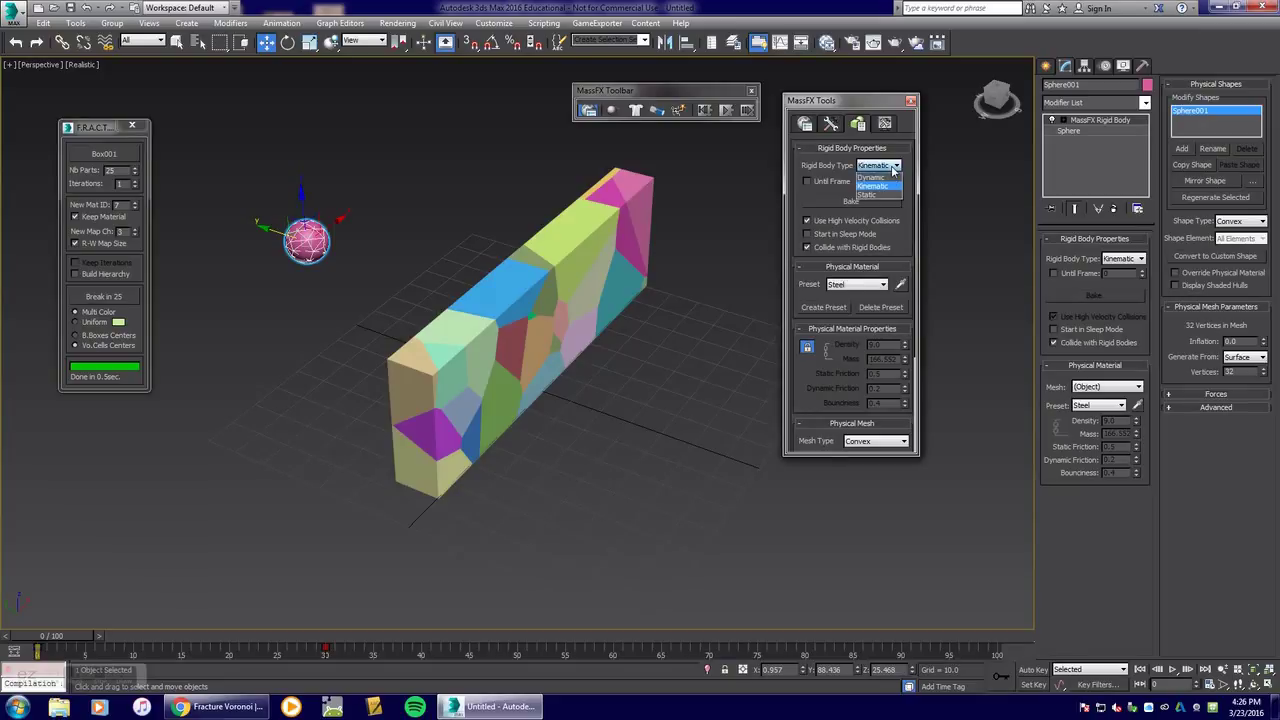
{"action": "left_click", "coordinate": [880, 186]}
{"action": "scroll", "coordinate": [826, 360], "scroll_direction": "down", "scroll_amount": 1}
{"action": "scroll", "coordinate": [827, 347], "scroll_direction": "down", "scroll_amount": 4}
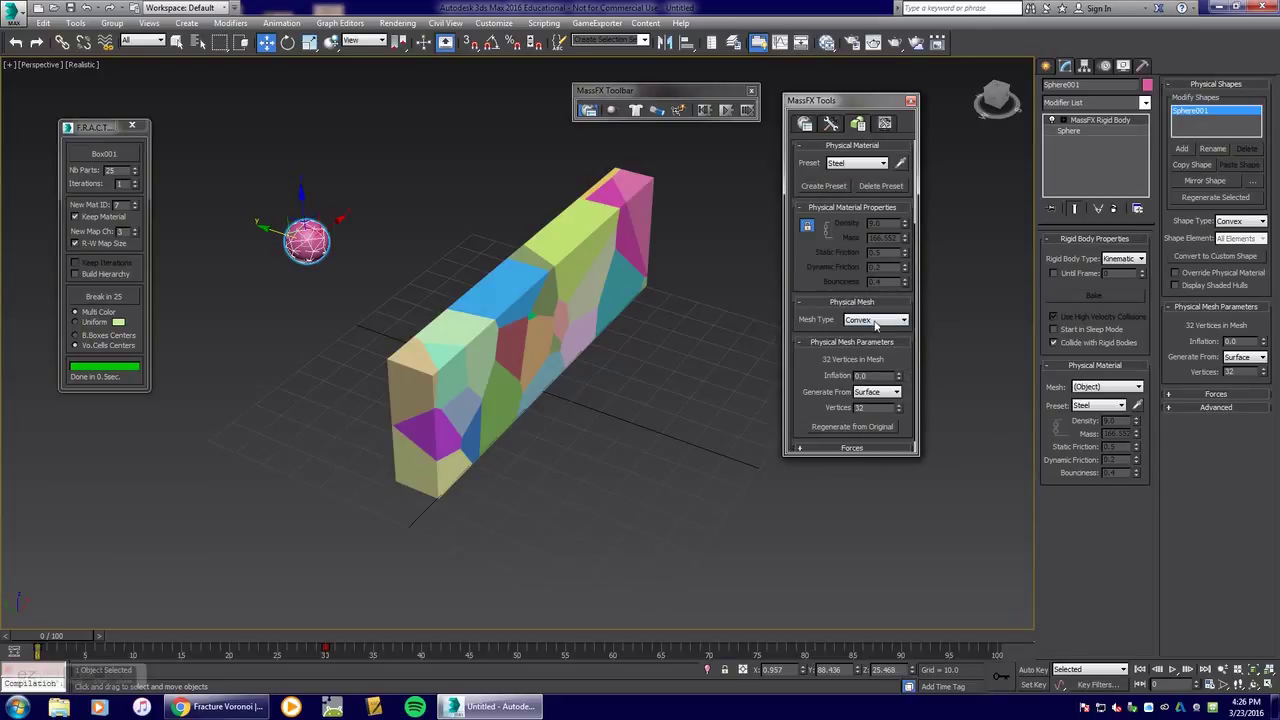
{"action": "left_click", "coordinate": [882, 320]}
{"action": "left_click", "coordinate": [858, 331]}
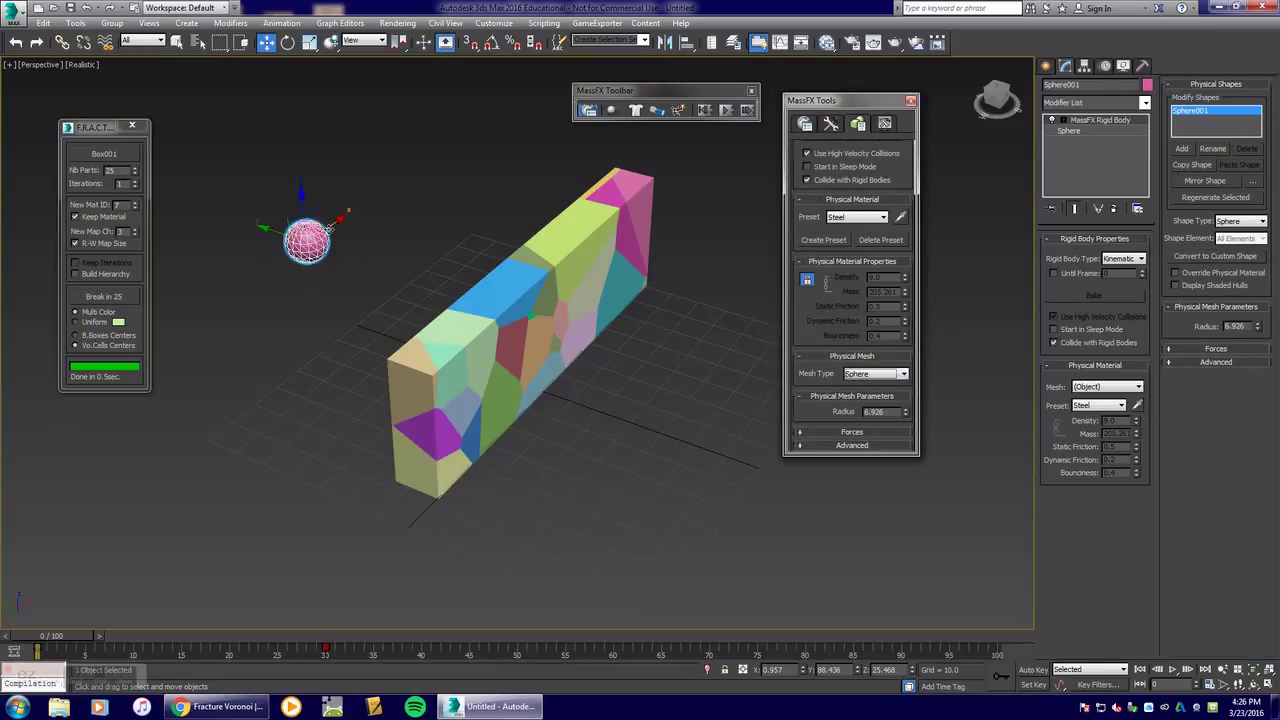
- Run the MassFX simulation twice to watch the sphere break the wall, view the scattered fragments, and reset the simulation
{"action": "left_click", "coordinate": [718, 114]}
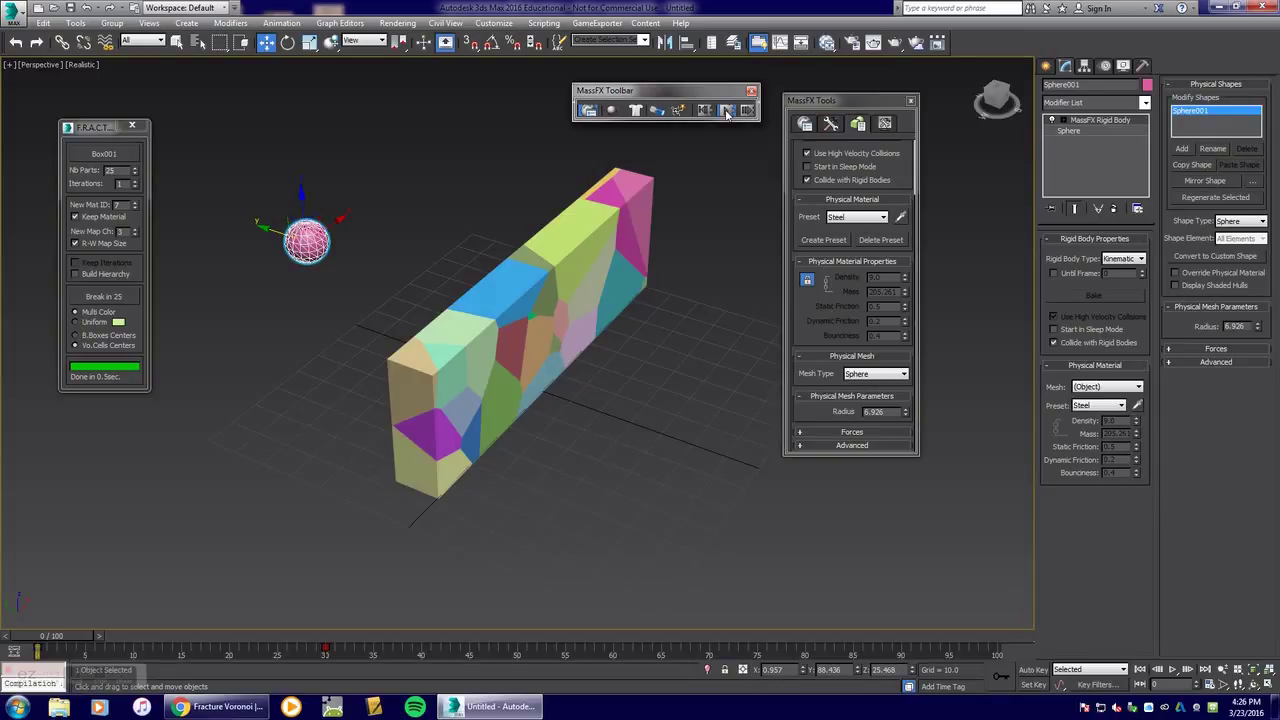
{"action": "left_click", "coordinate": [727, 110]}
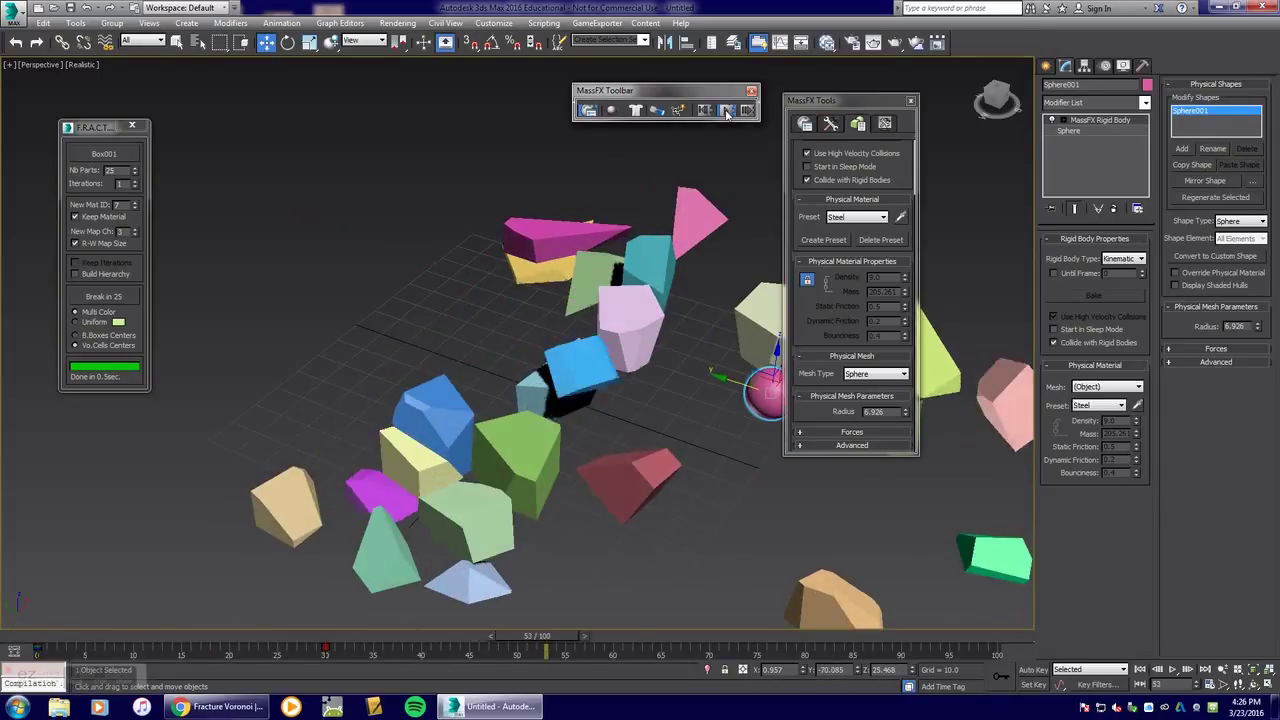
{"action": "left_click", "coordinate": [706, 110]}
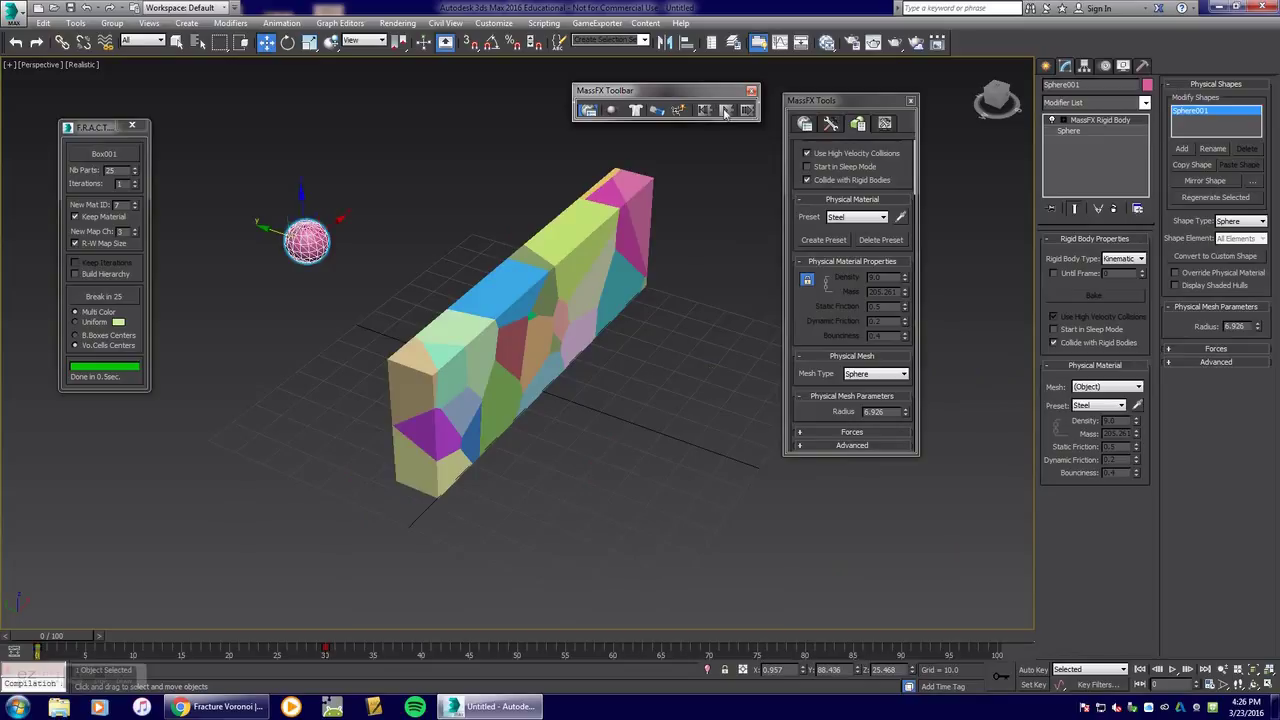
{"action": "left_click", "coordinate": [727, 110]}
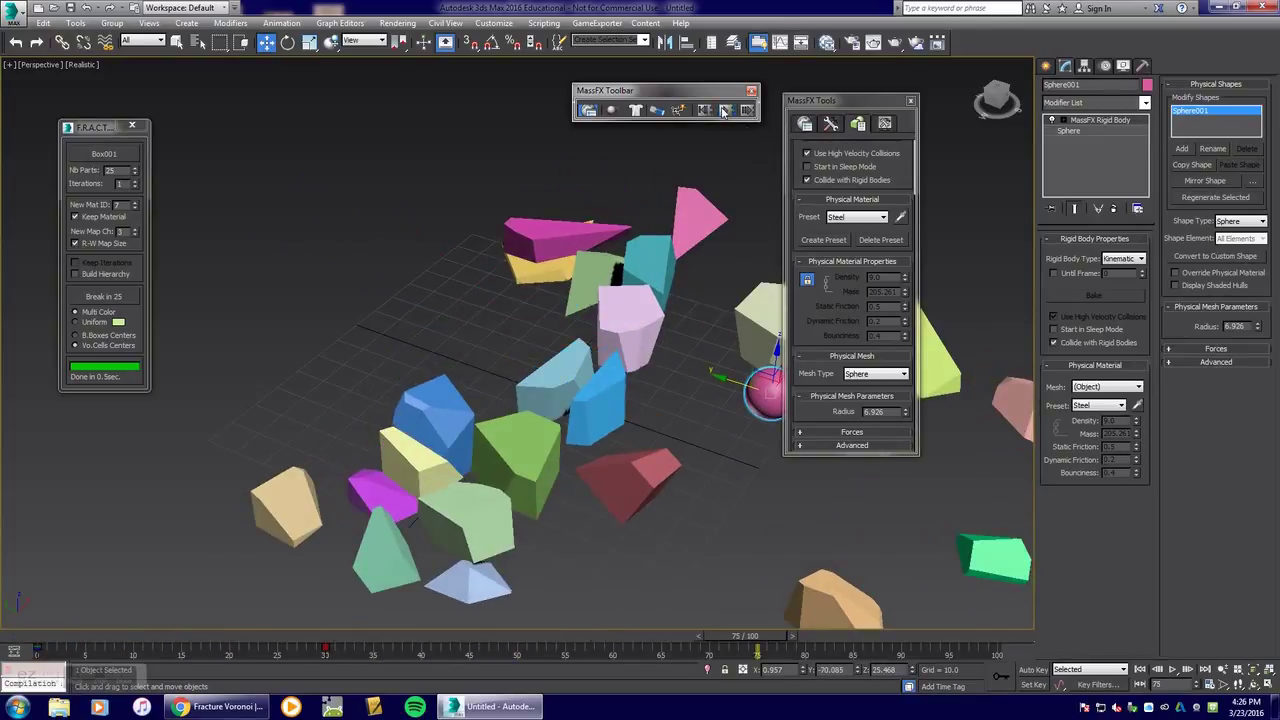
{"action": "middle_click_drag", "start_coordinate": [739, 255], "coordinate": [471, 254]}
{"action": "scroll", "coordinate": [583, 190], "scroll_direction": "down", "scroll_amount": 3}
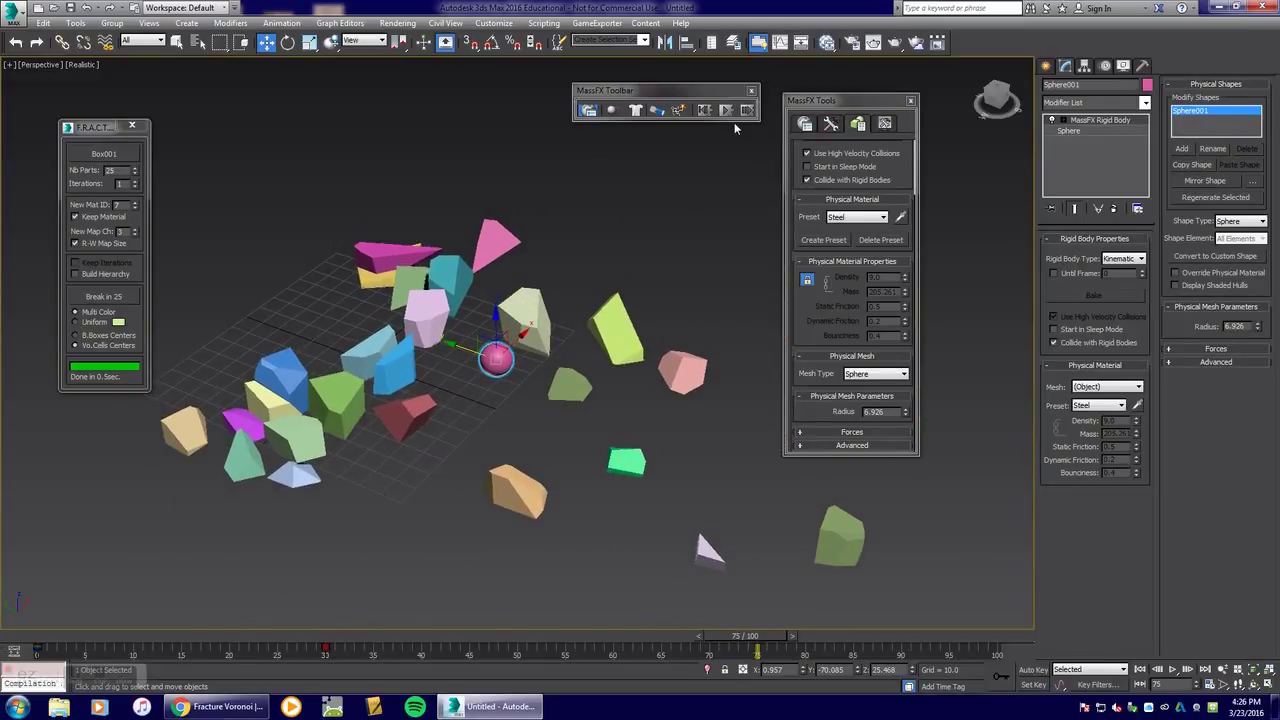
{"action": "left_click", "coordinate": [704, 109]}
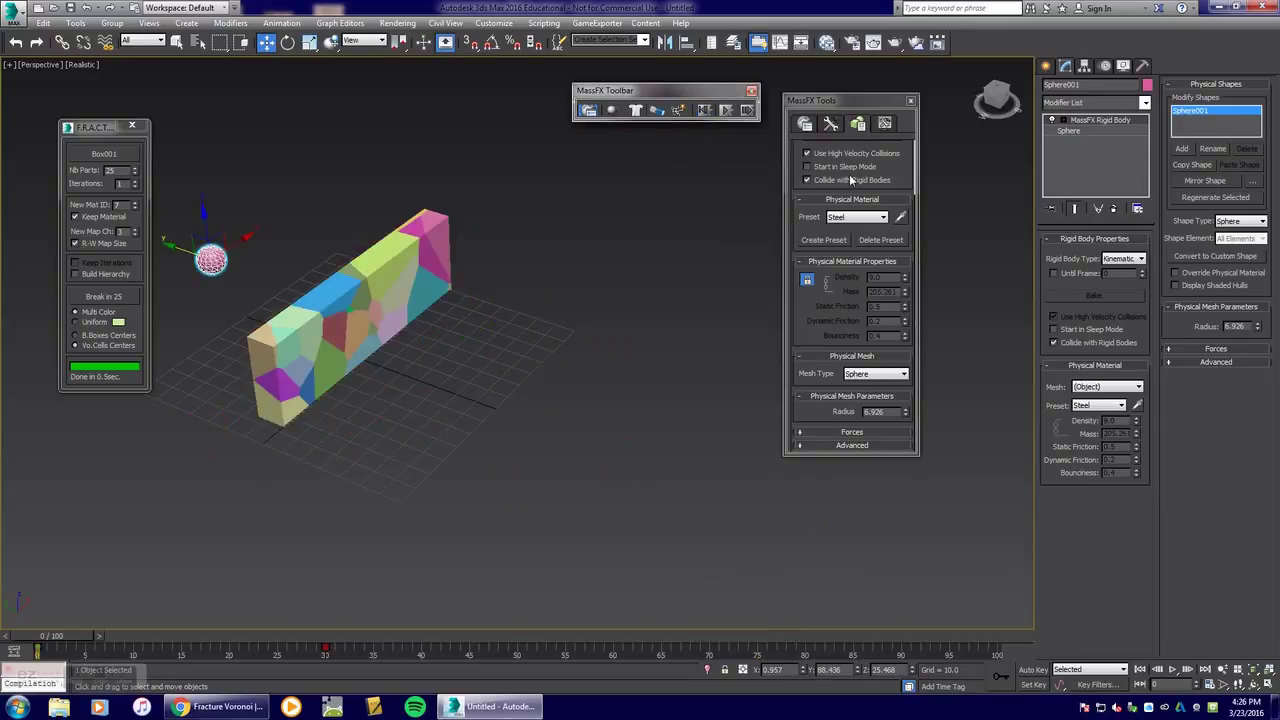
- Bake the simulation for all rigid bodies, select the wall fragments and scrub the timeline through the baked collision and back
{"action": "left_click", "coordinate": [830, 124]}
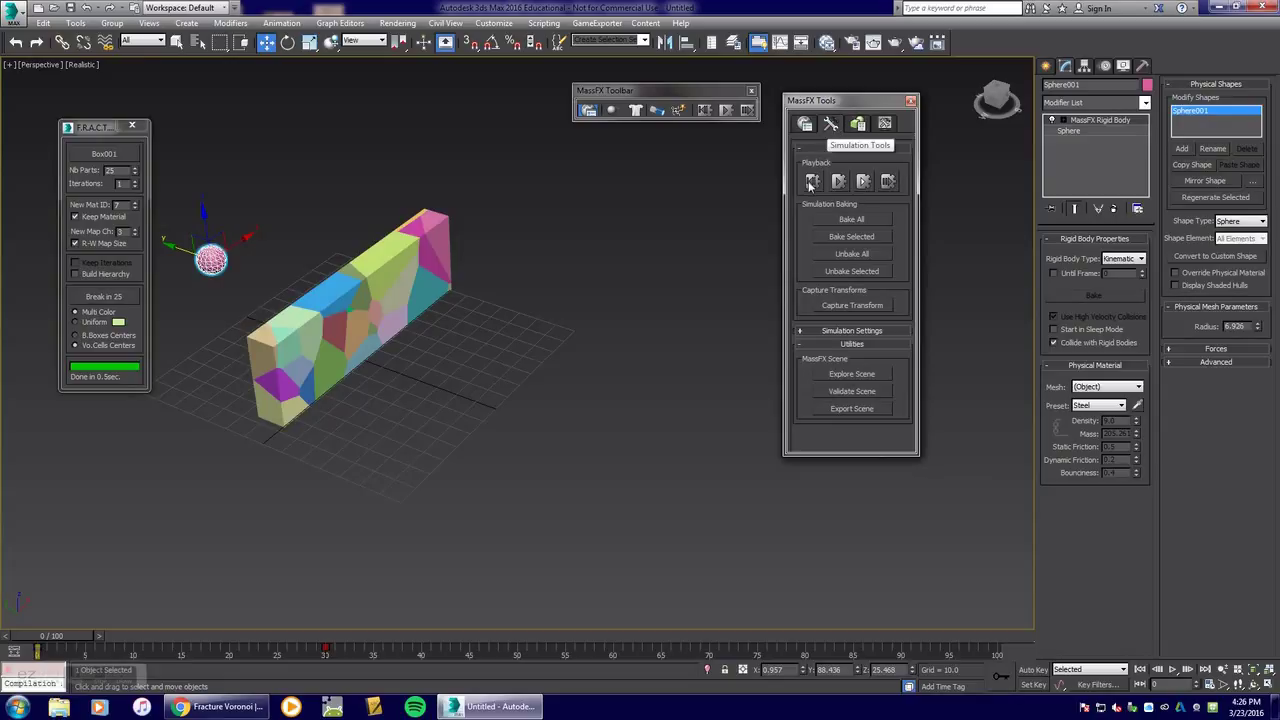
{"action": "left_click", "coordinate": [851, 220]}
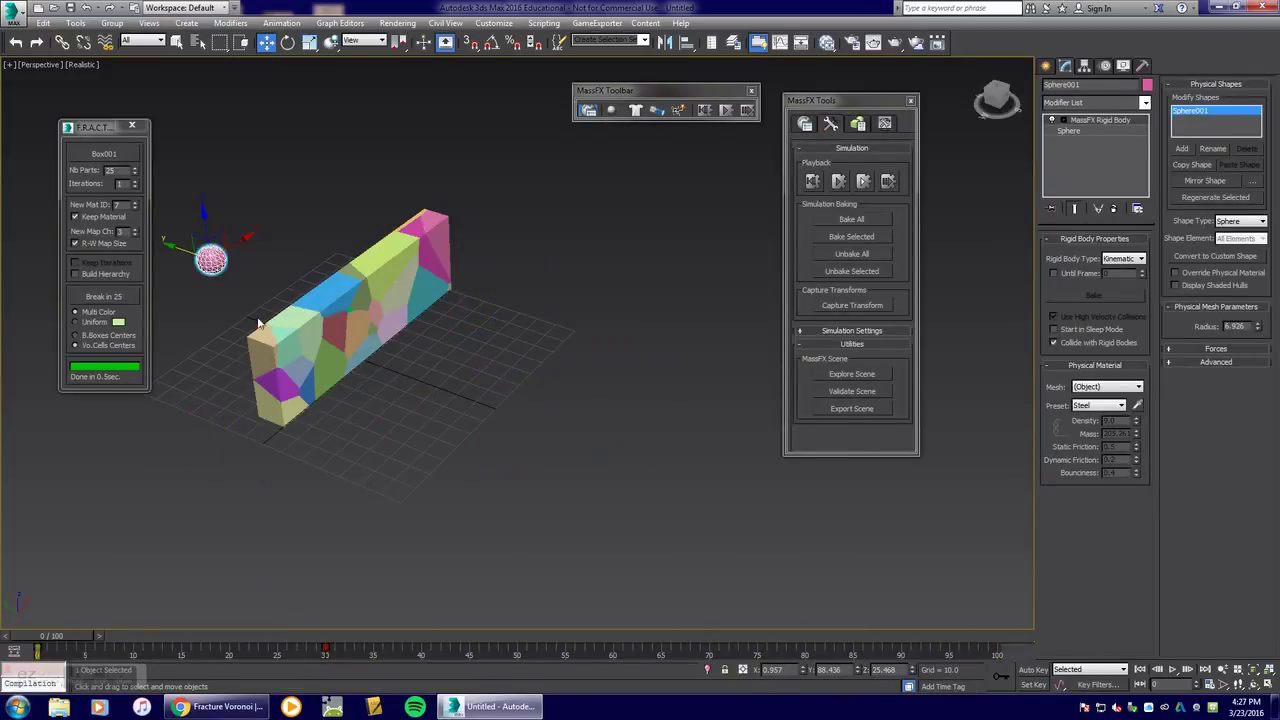
{"action": "left_click_drag", "start_coordinate": [435, 378], "coordinate": [440, 382]}
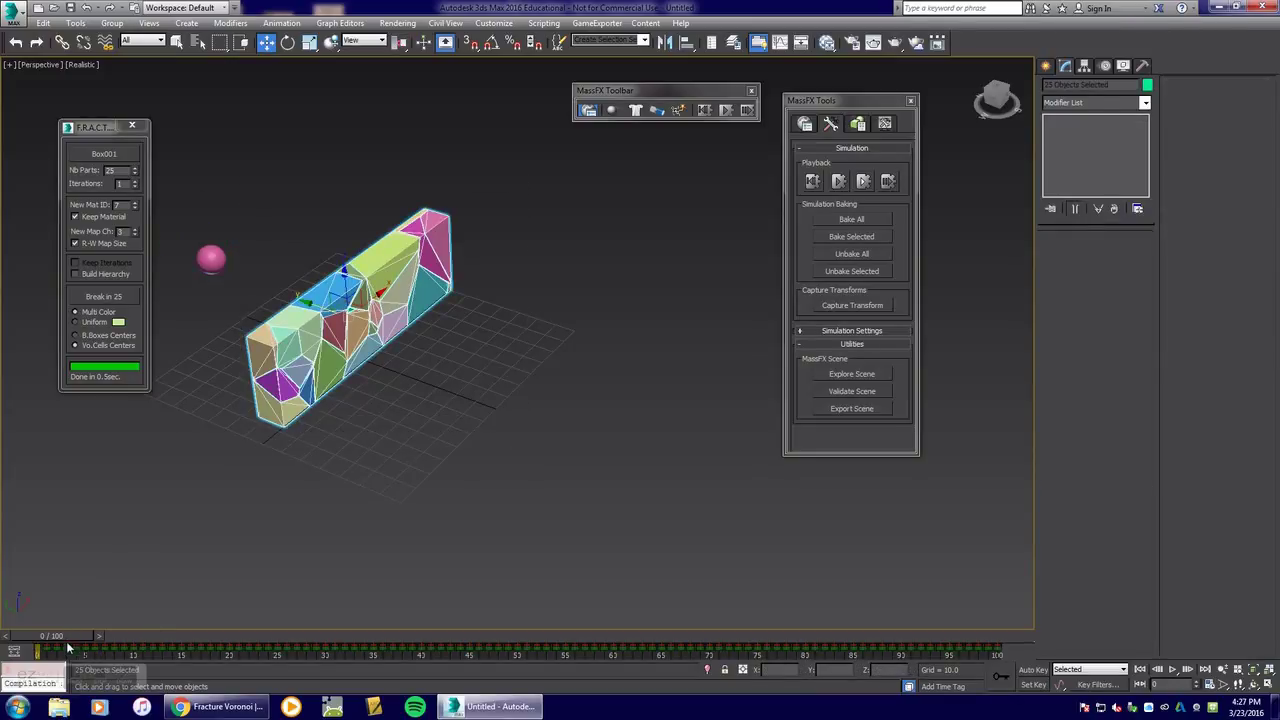
{"action": "left_click_drag", "start_coordinate": [78, 635], "coordinate": [450, 620]}
{"action": "key", "text": "w"}
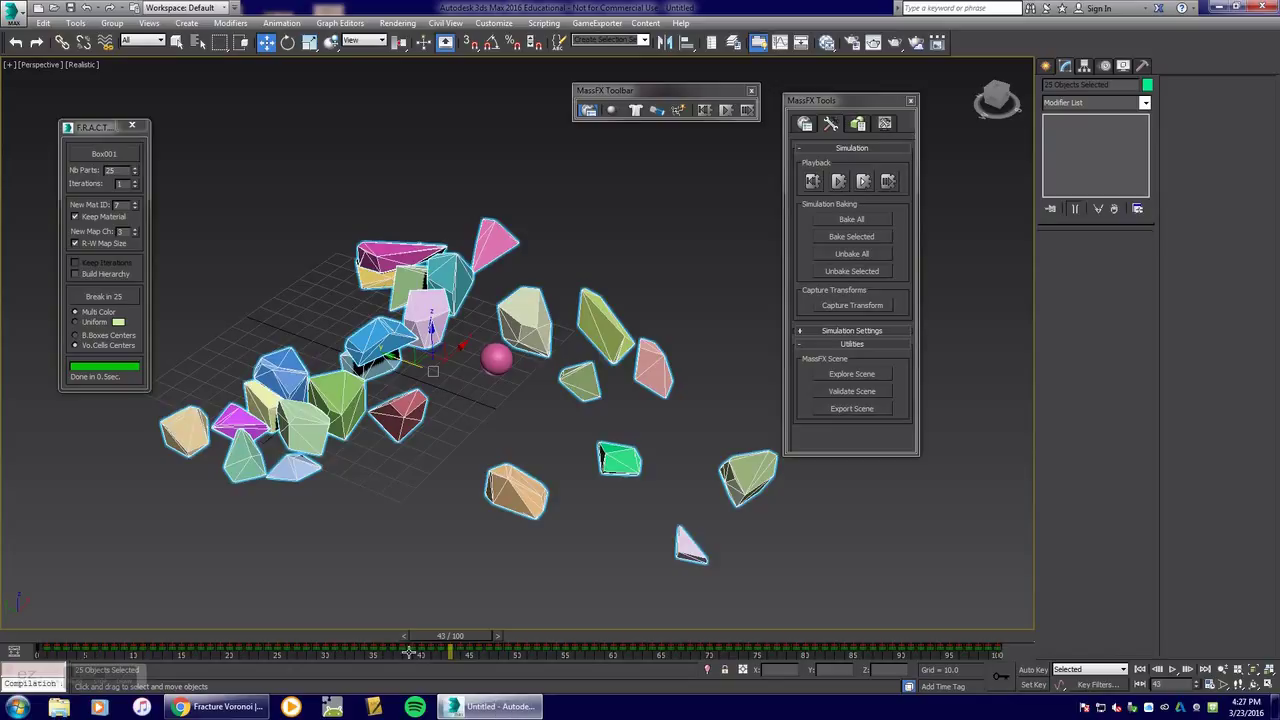
{"action": "left_click_drag", "start_coordinate": [450, 636], "coordinate": [133, 618]}
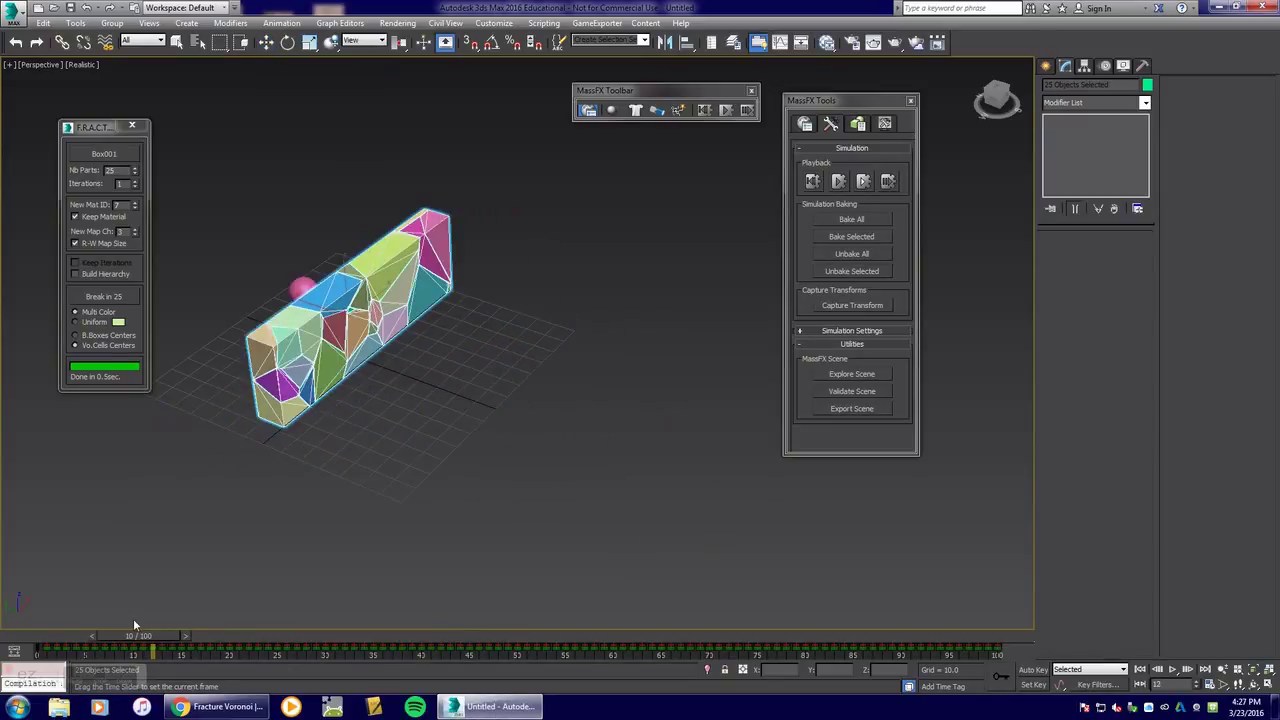
- Delete the sphere and all the wall fragments from the scene
{"action": "left_click", "coordinate": [229, 266]}
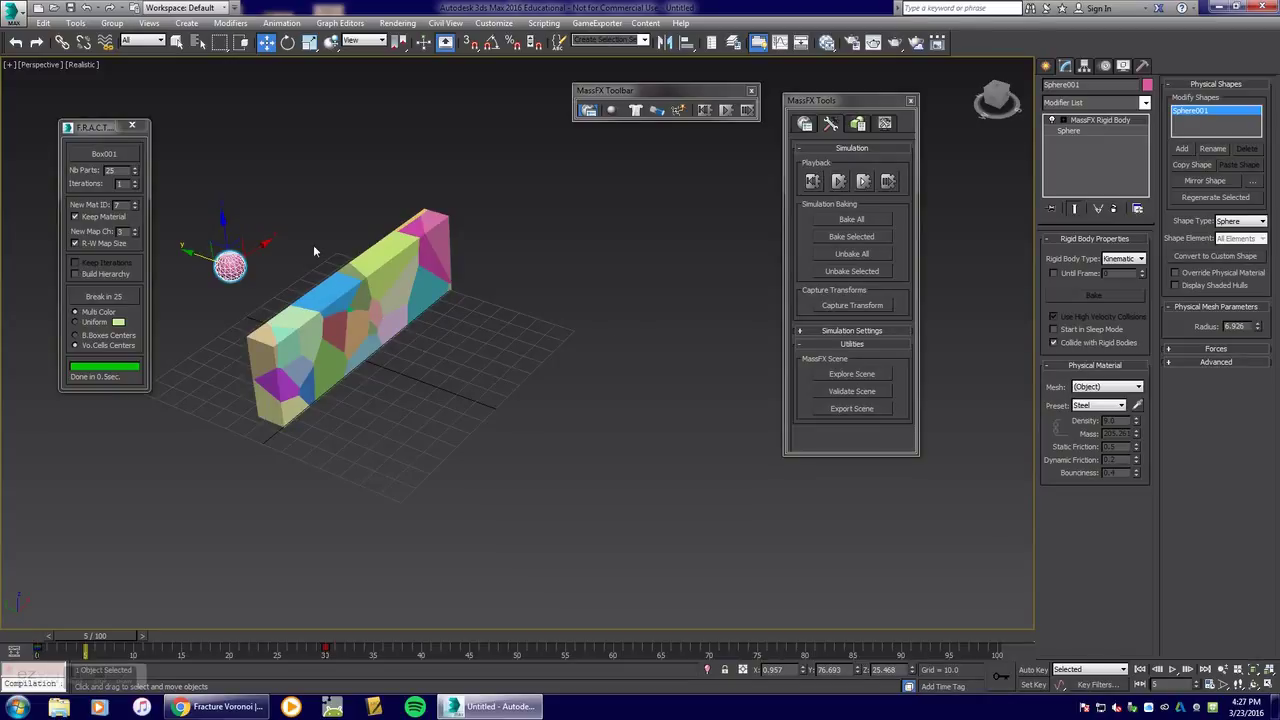
{"action": "left_click_drag", "start_coordinate": [182, 154], "coordinate": [566, 427]}
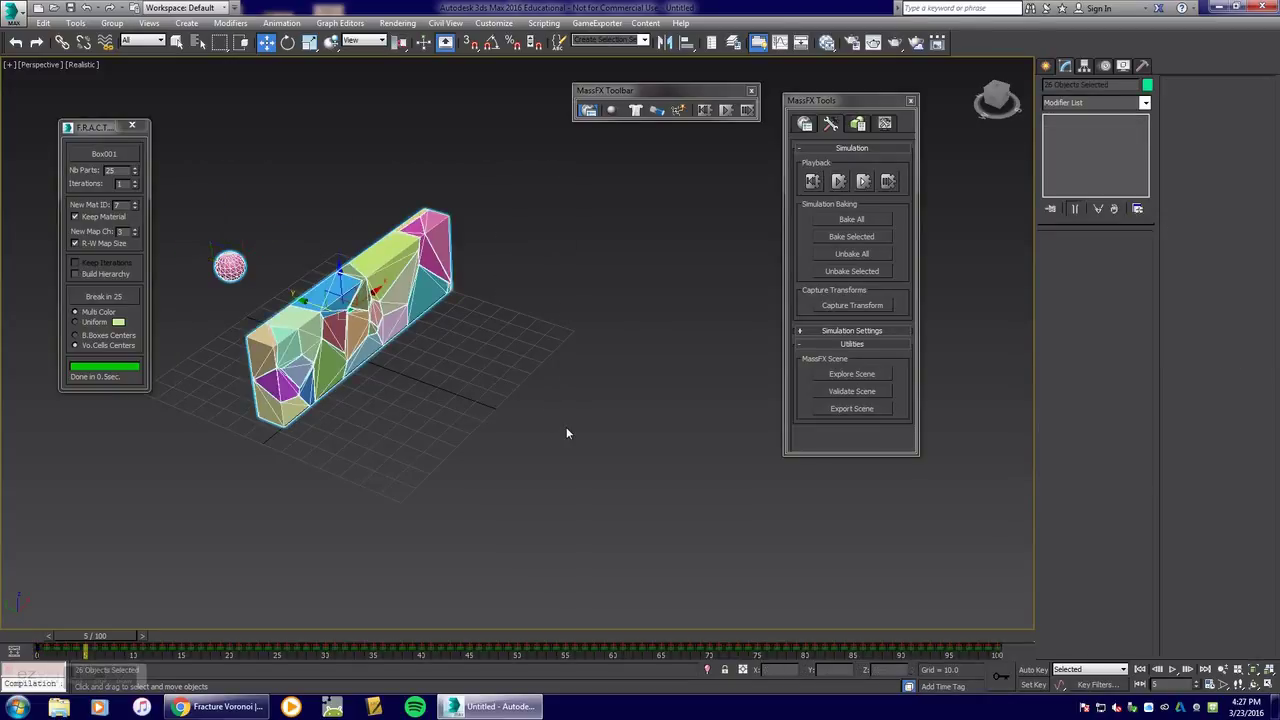
{"action": "key", "text": "Delete"}
- Close the MassFX Toolbar, MassFX Tools and the fracture script window
{"action": "left_click", "coordinate": [751, 90]}
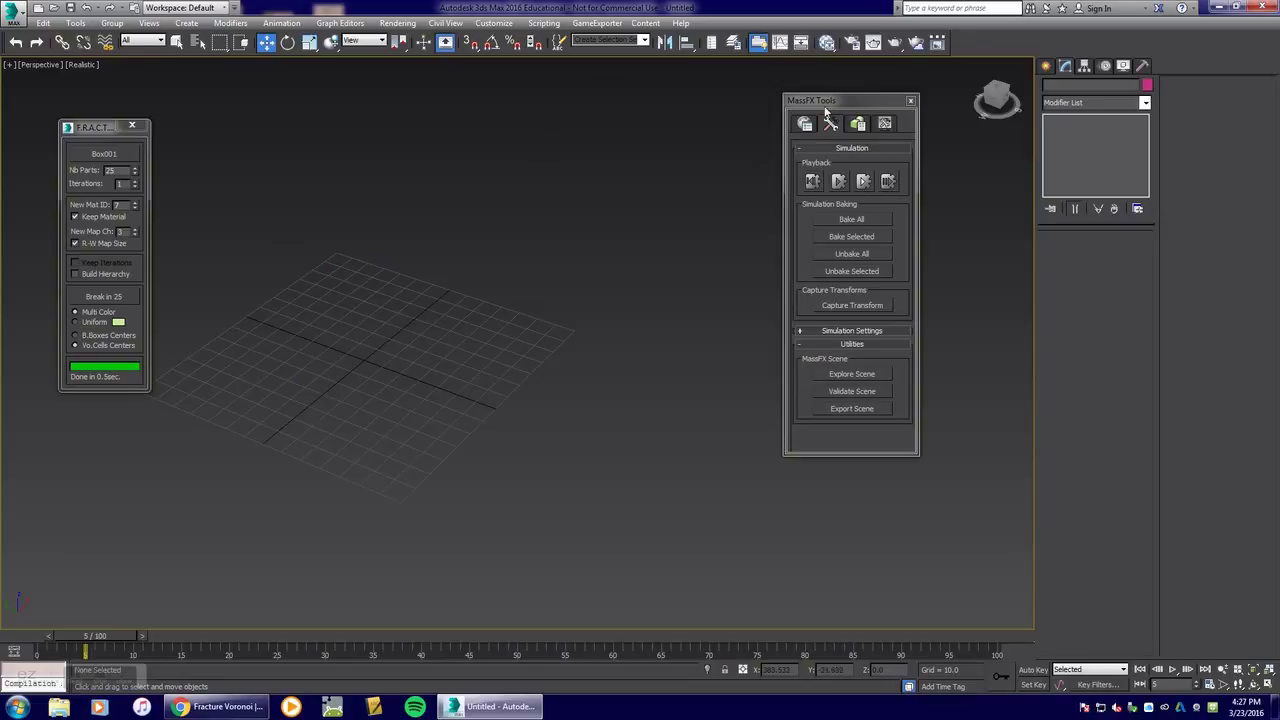
{"action": "left_click", "coordinate": [910, 103]}
{"action": "left_click", "coordinate": [131, 125]}
- Create an upright cylinder on the grid with a radius of about 17 and a height of about 121
{"action": "middle_click_drag", "start_coordinate": [326, 312], "coordinate": [476, 326]}
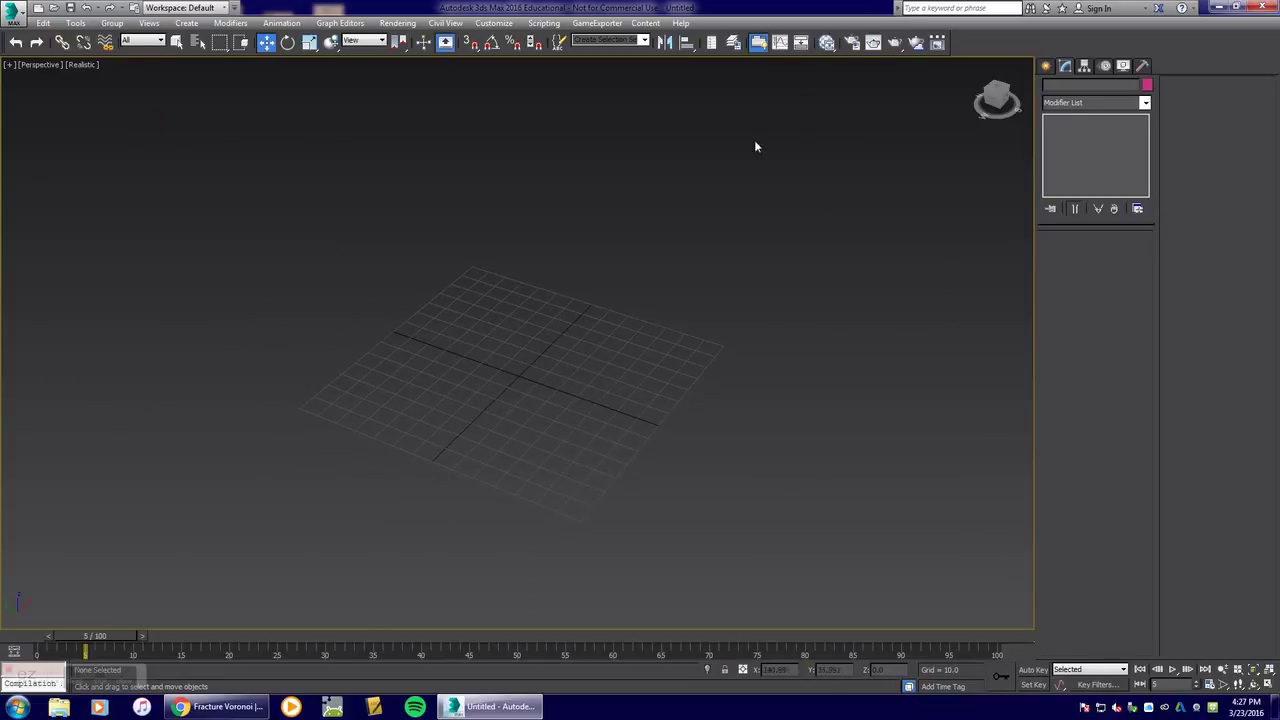
{"action": "left_click", "coordinate": [1046, 66]}
{"action": "left_click", "coordinate": [1076, 149]}
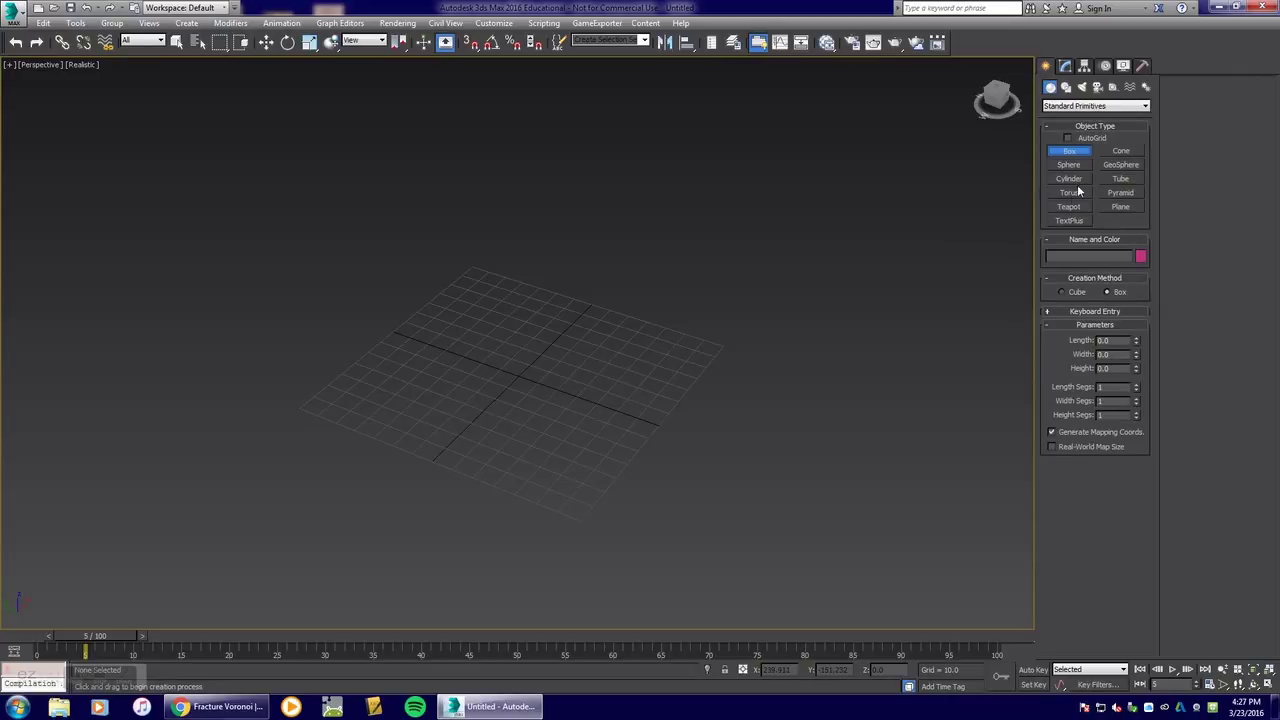
{"action": "left_click", "coordinate": [1069, 178]}
{"action": "left_click_drag", "start_coordinate": [486, 371], "coordinate": [522, 368]}
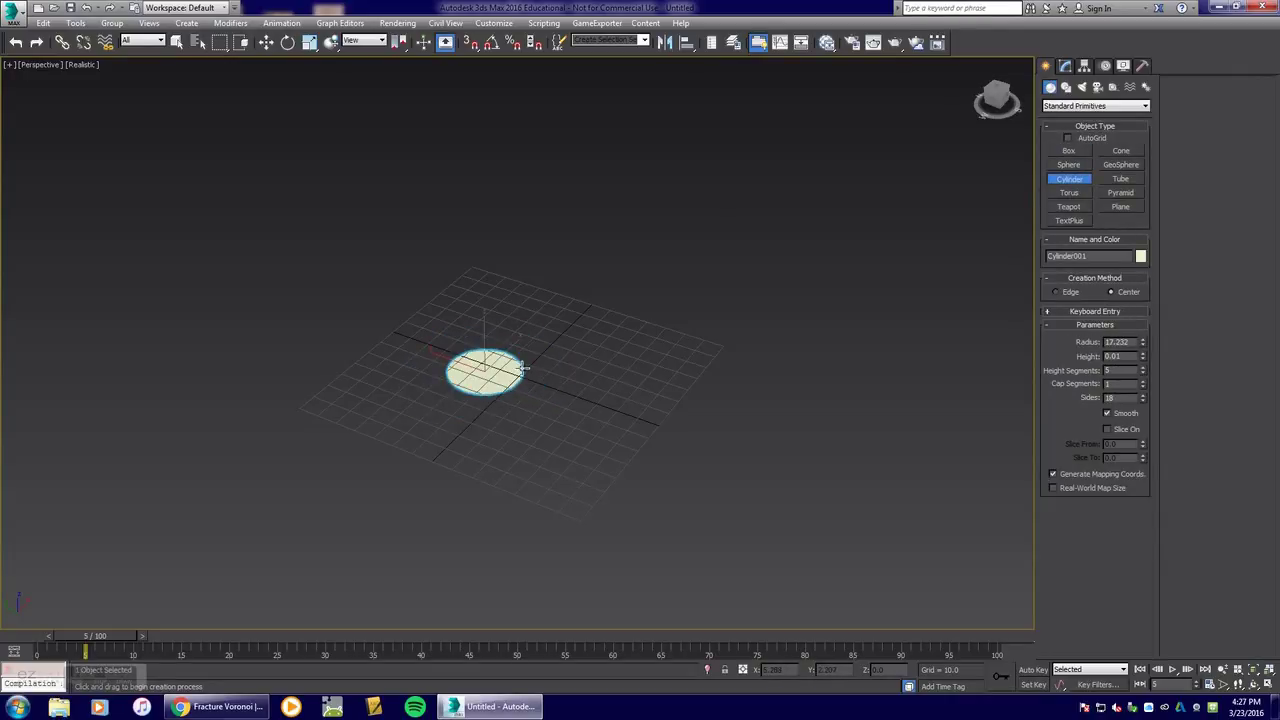
{"action": "left_click", "coordinate": [491, 106]}
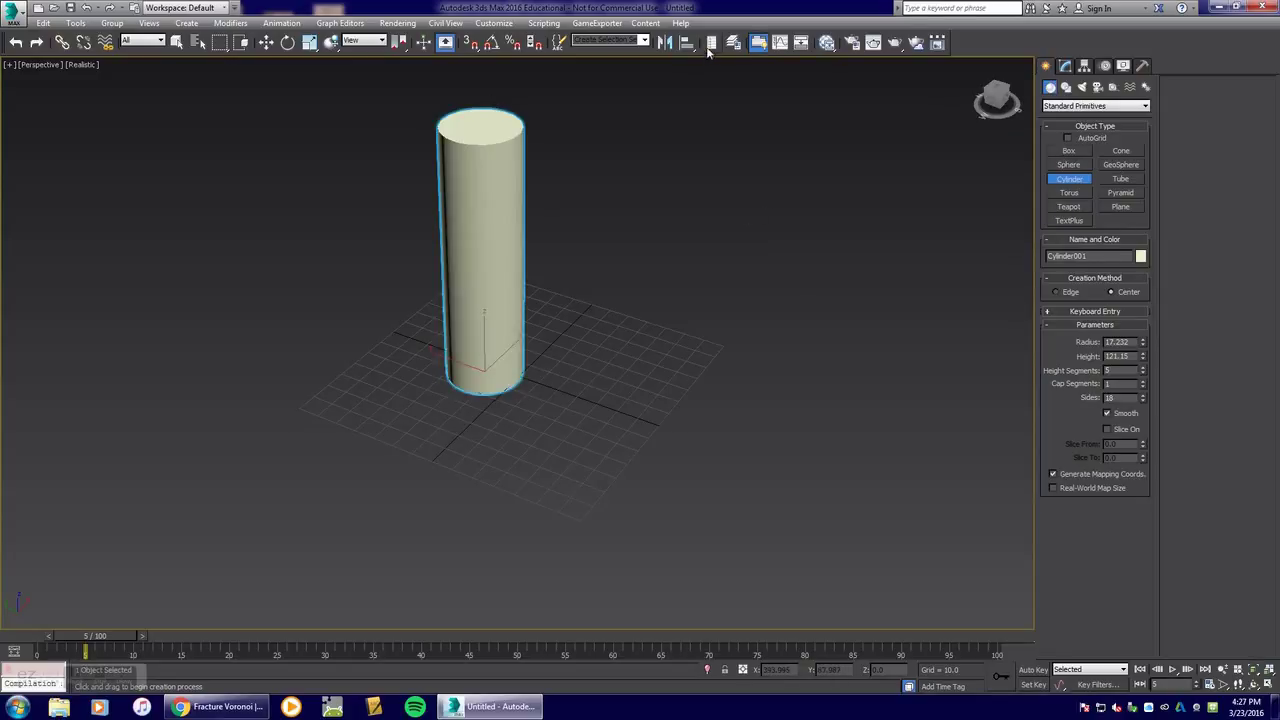
- Run the Fracture Voronoi script and pick the cylinder as the object to fracture
{"action": "left_click", "coordinate": [544, 23]}
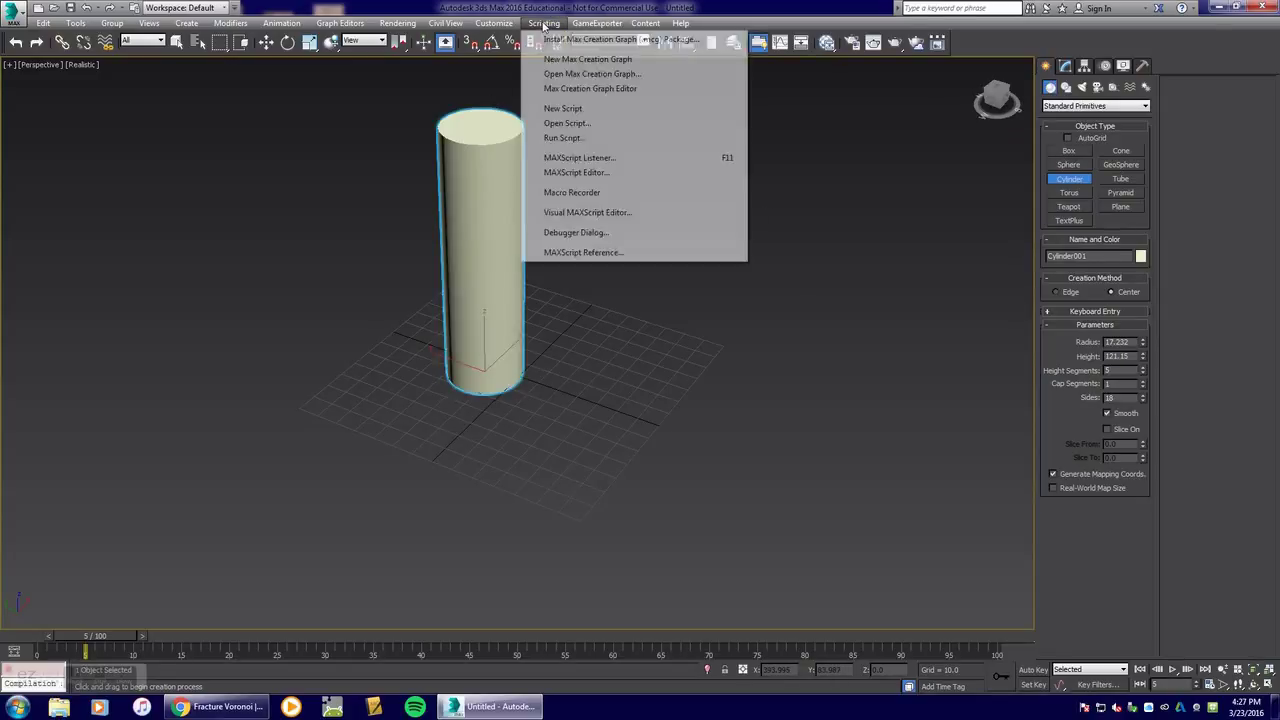
{"action": "left_click", "coordinate": [566, 138]}
{"action": "double_click", "coordinate": [387, 112]}
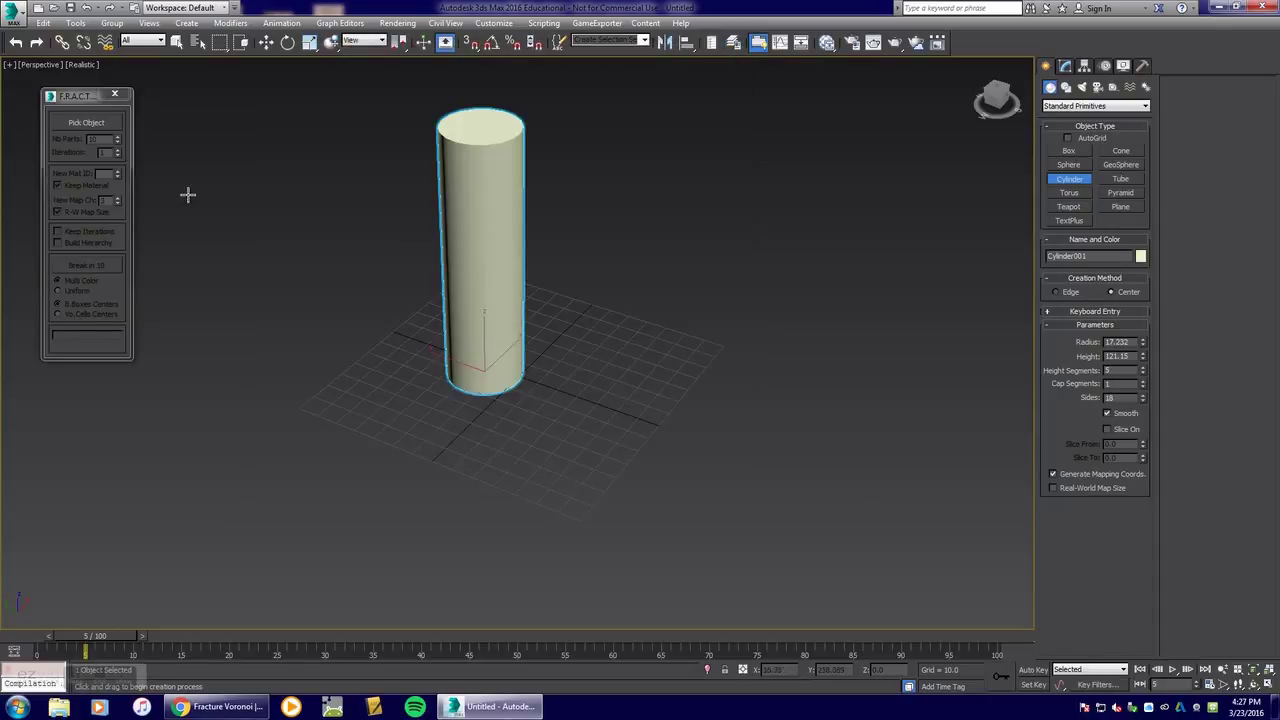
{"action": "left_click", "coordinate": [105, 124]}
{"action": "left_click", "coordinate": [505, 204]}
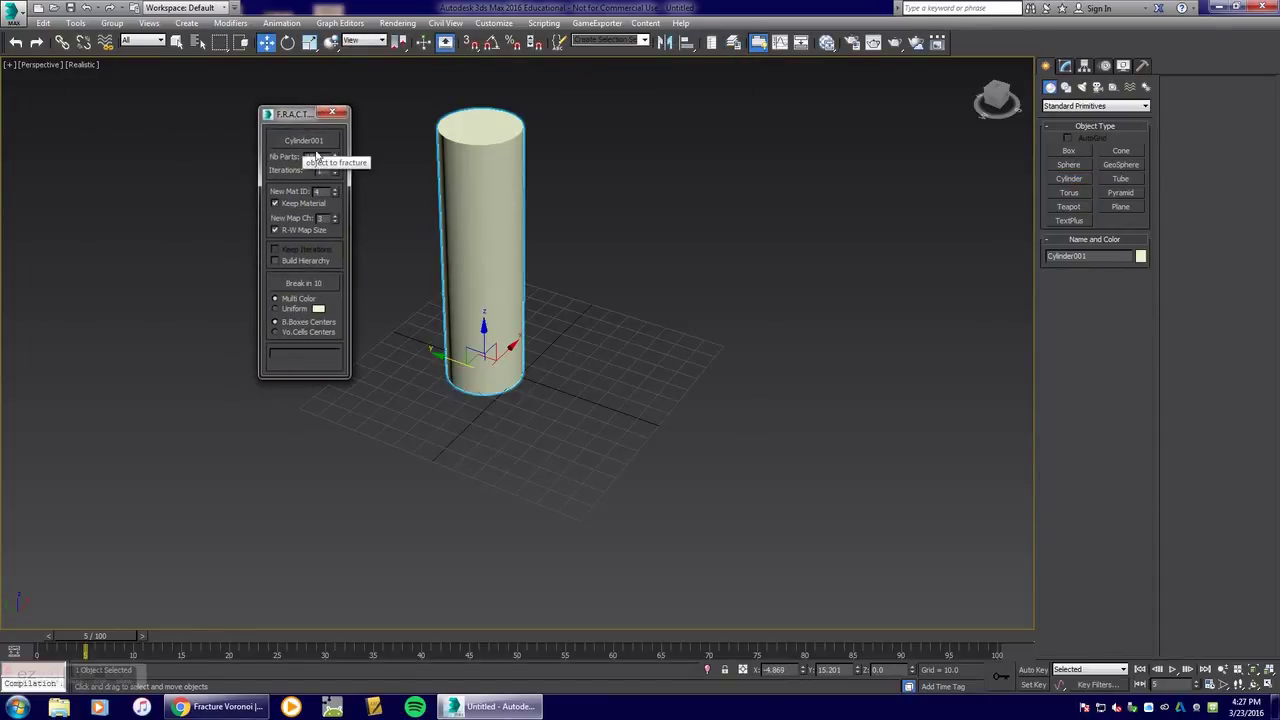
- Break the cylinder into 25 parts using Vo.Cells Centers and close the fracture script window
{"action": "double_click", "coordinate": [302, 158]}
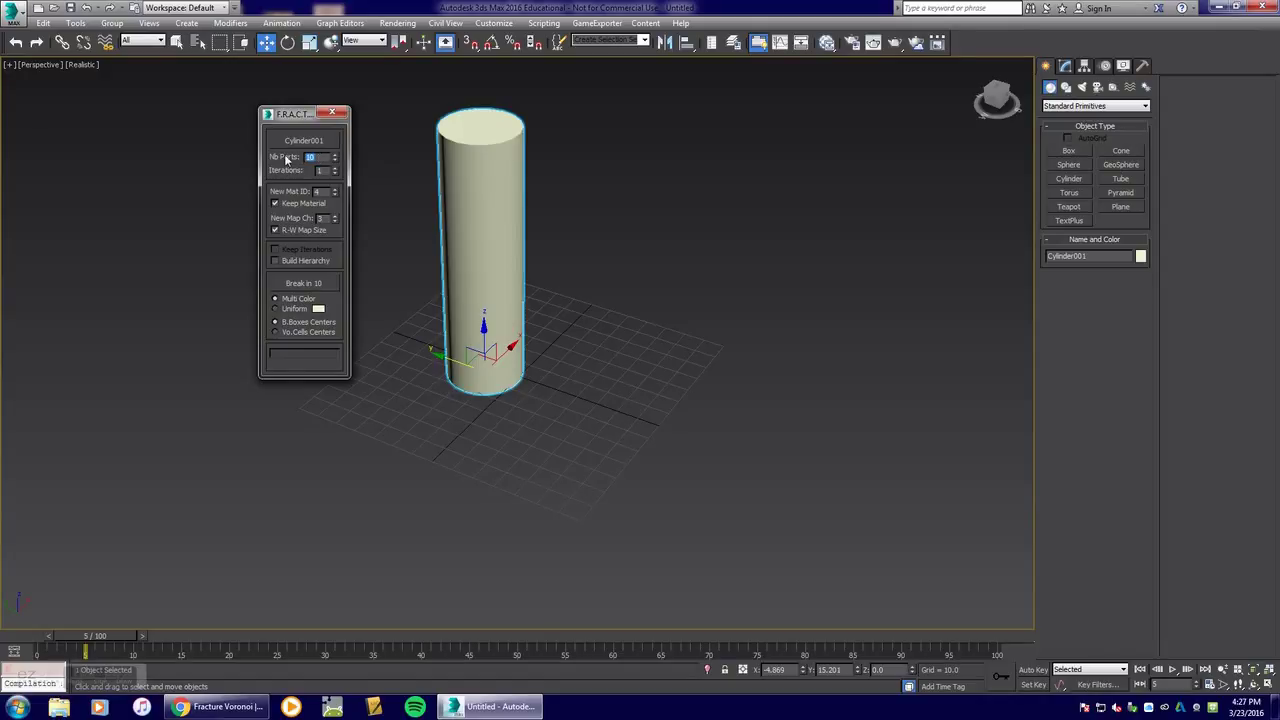
{"action": "left_click", "coordinate": [308, 283]}
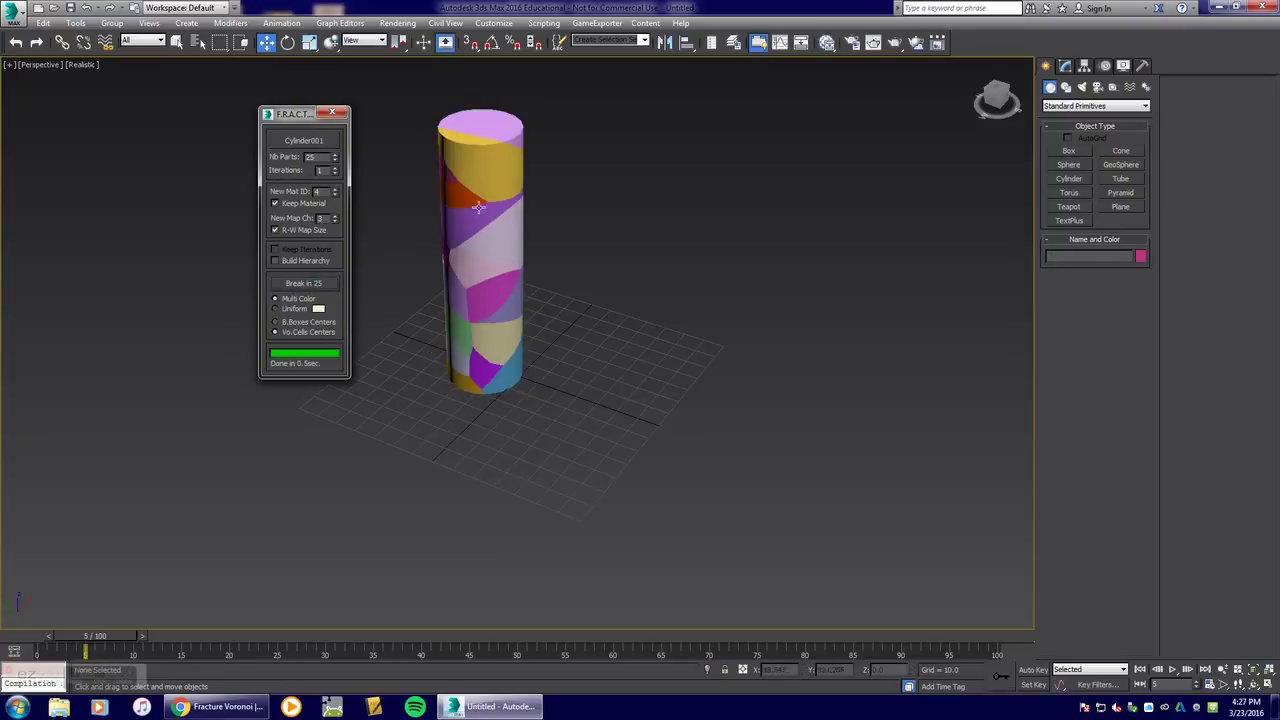
{"action": "left_click", "coordinate": [332, 112]}
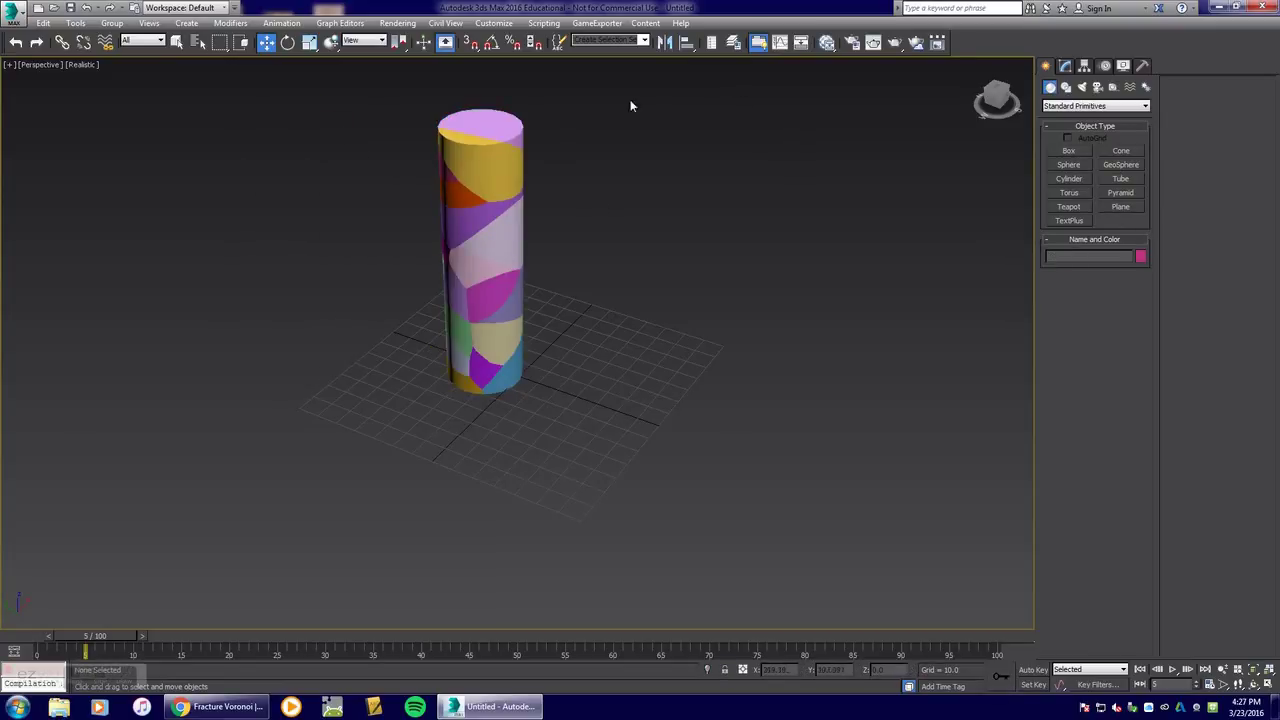
- Select all the cylinder fragments and apply the MassFX RBody modifier to them
{"action": "left_click", "coordinate": [1066, 66]}
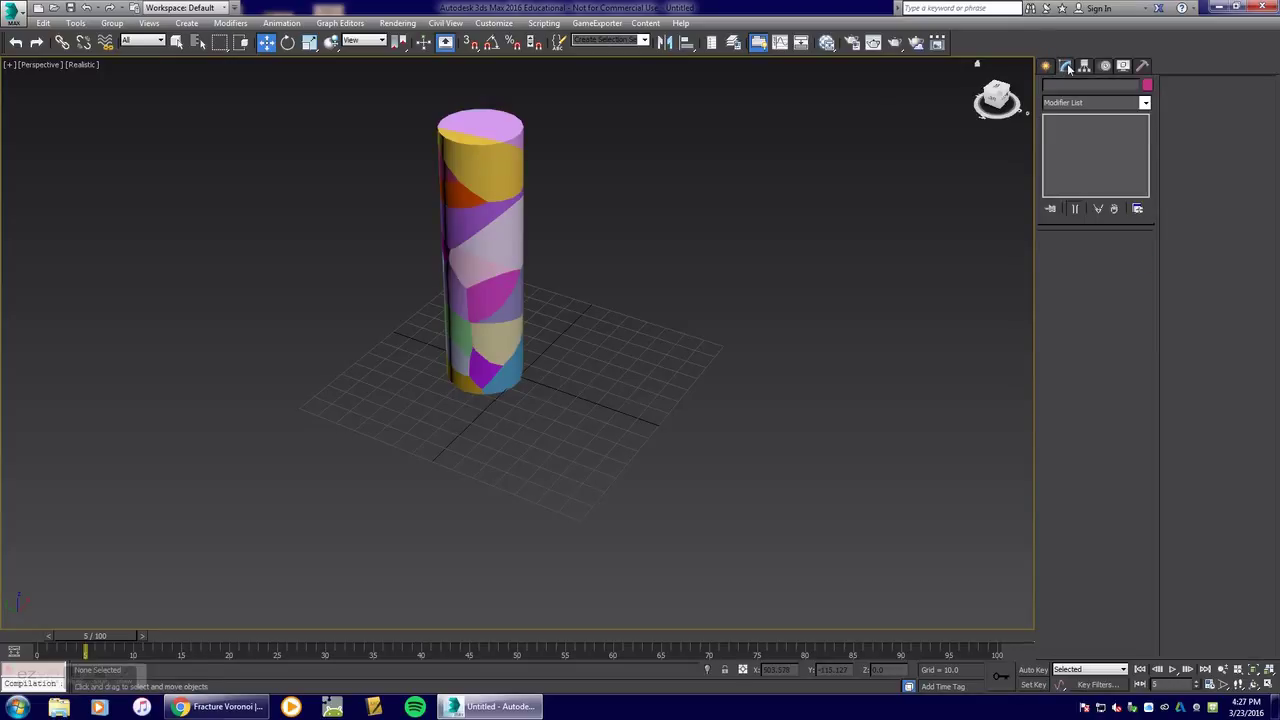
{"action": "left_click", "coordinate": [1145, 103]}
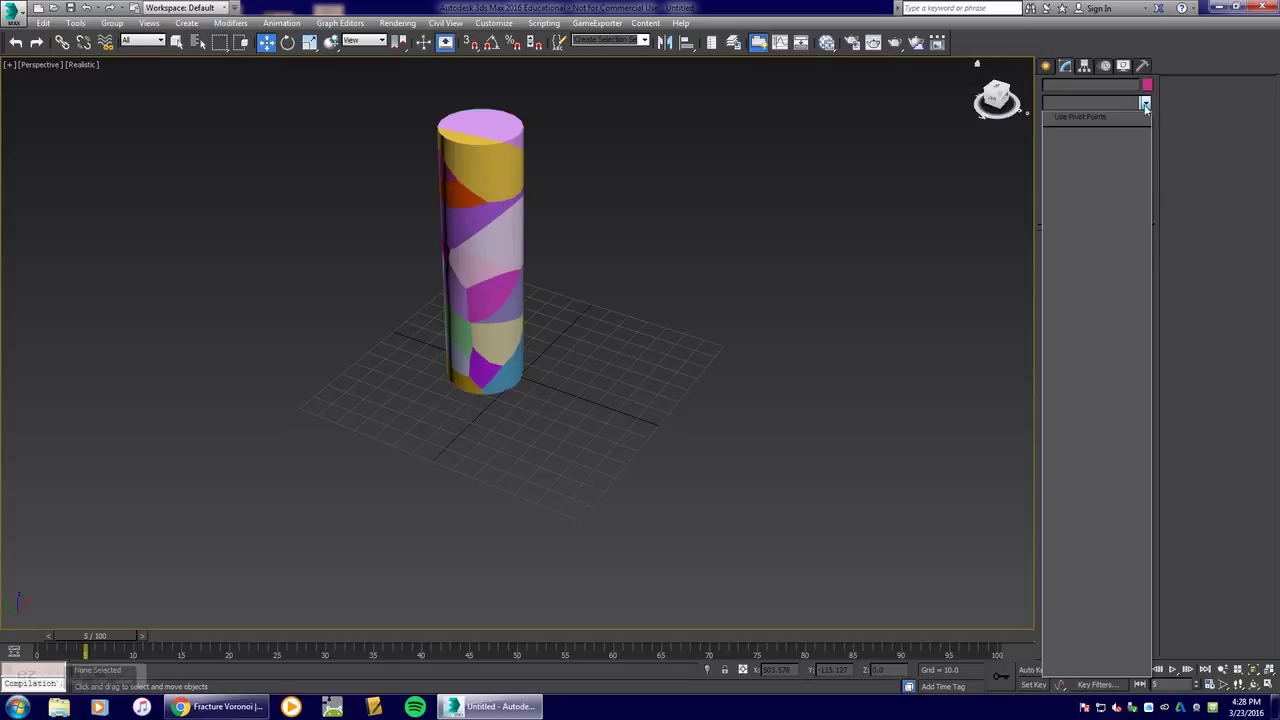
{"action": "left_click", "coordinate": [372, 101]}
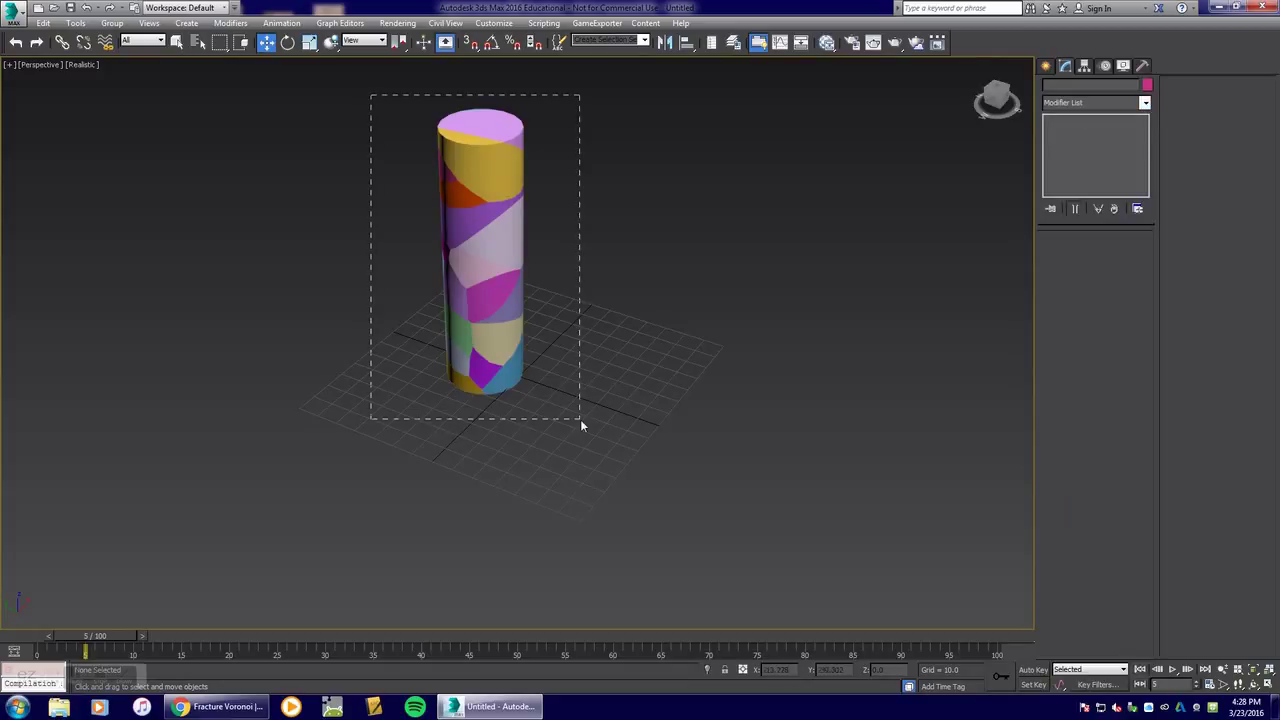
{"action": "left_click_drag", "start_coordinate": [580, 419], "coordinate": [580, 419]}
{"action": "left_click", "coordinate": [1145, 103]}
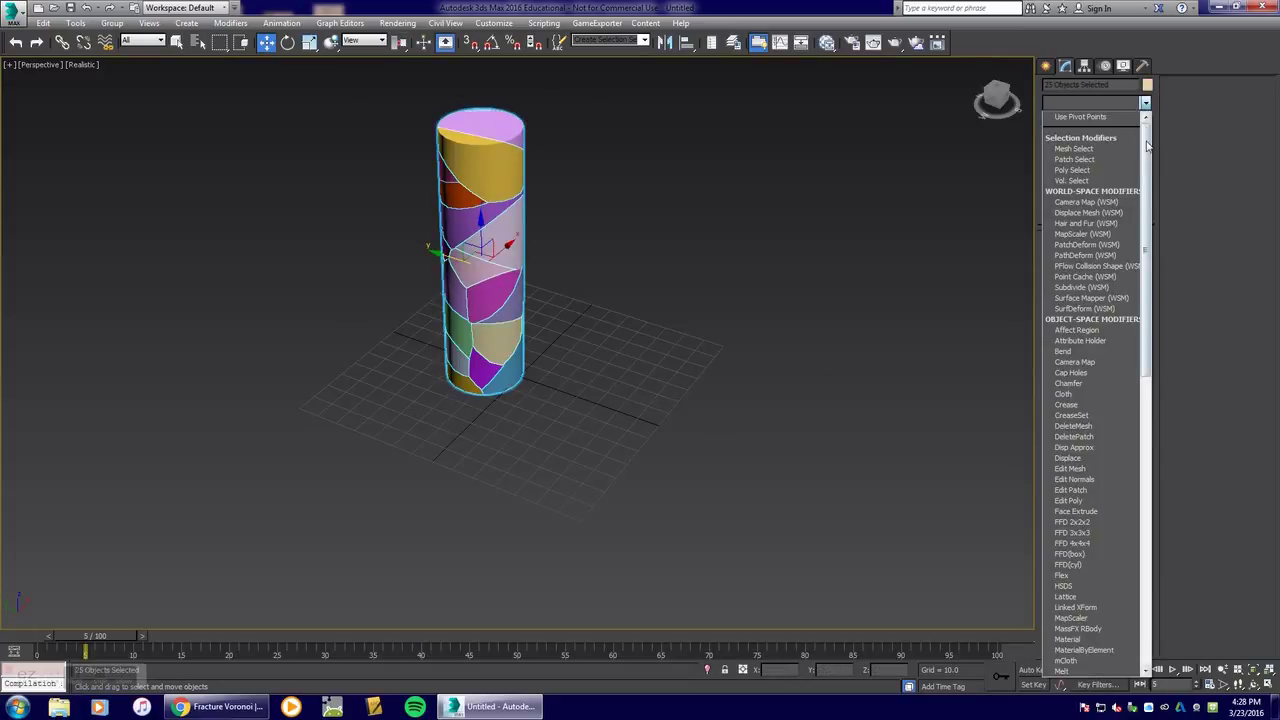
{"action": "left_click", "coordinate": [1104, 629]}
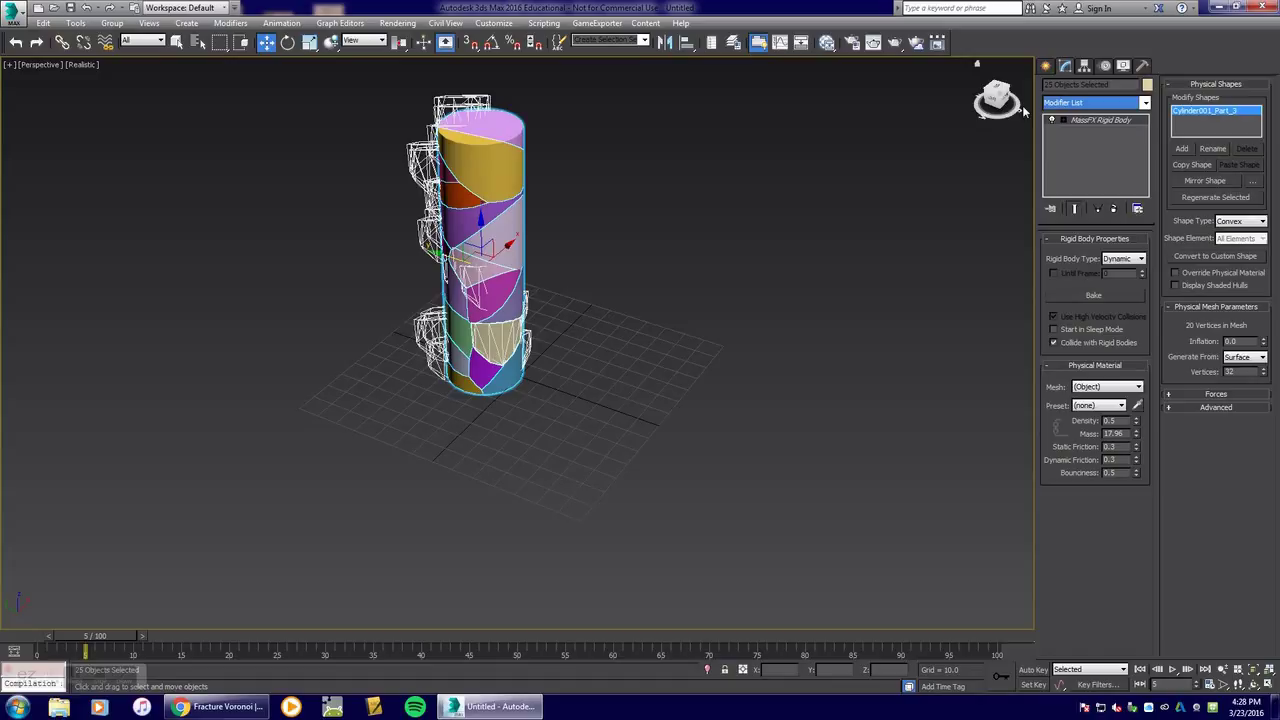
- Display the MassFX Toolbar and move it clear of the cylinder, leaving MassFX Tools closed
{"action": "right_click", "coordinate": [986, 50]}
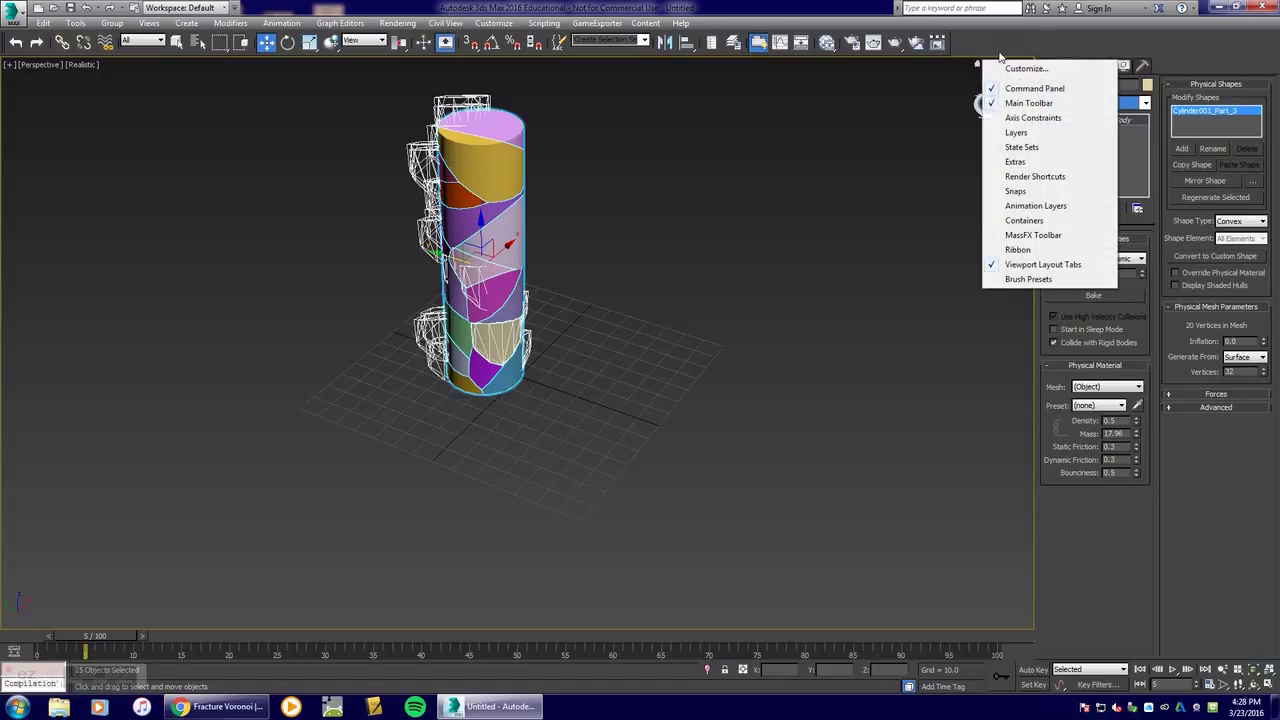
{"action": "left_click", "coordinate": [1033, 236]}
{"action": "left_click", "coordinate": [597, 111]}
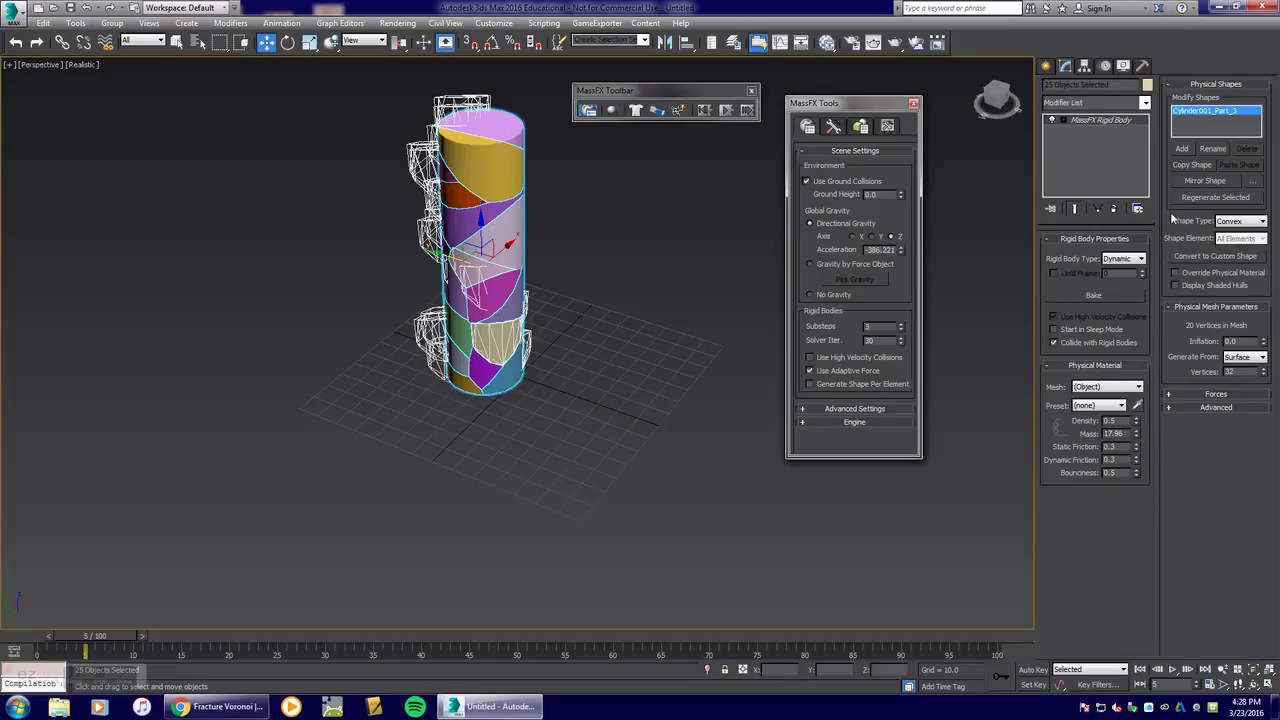
{"action": "left_click", "coordinate": [913, 103]}
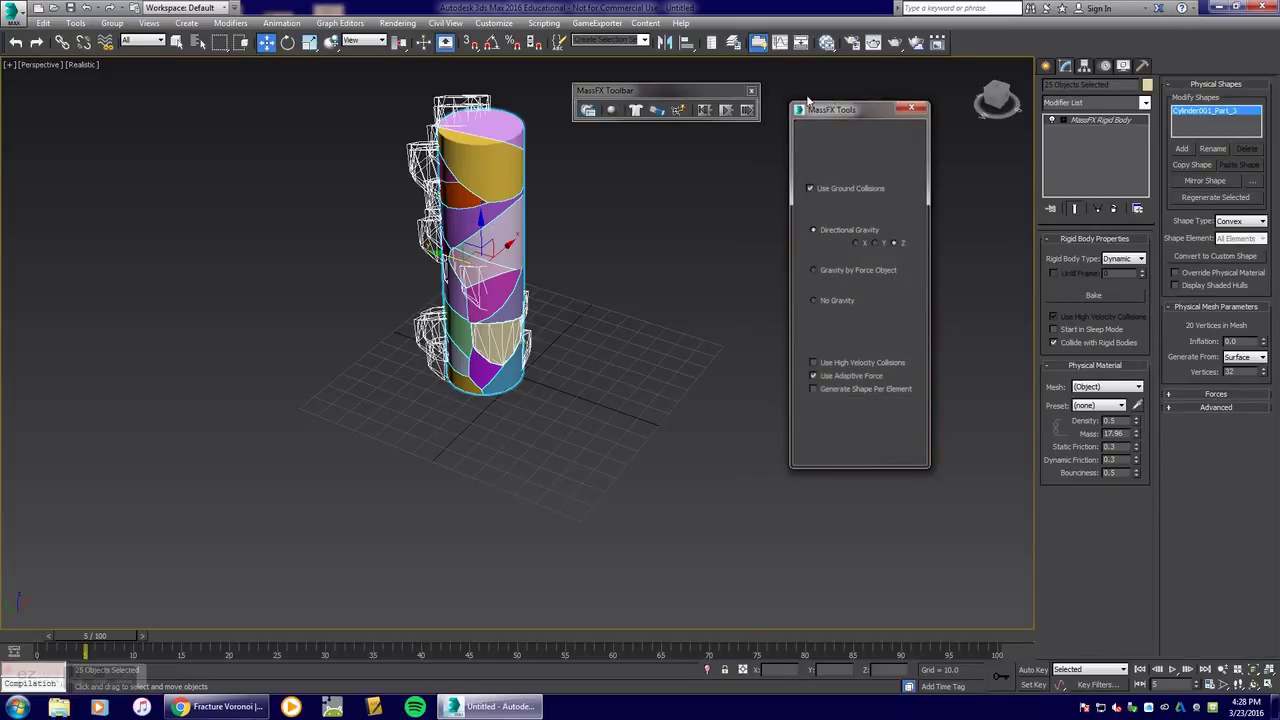
{"action": "left_click_drag", "start_coordinate": [762, 93], "coordinate": [848, 80]}
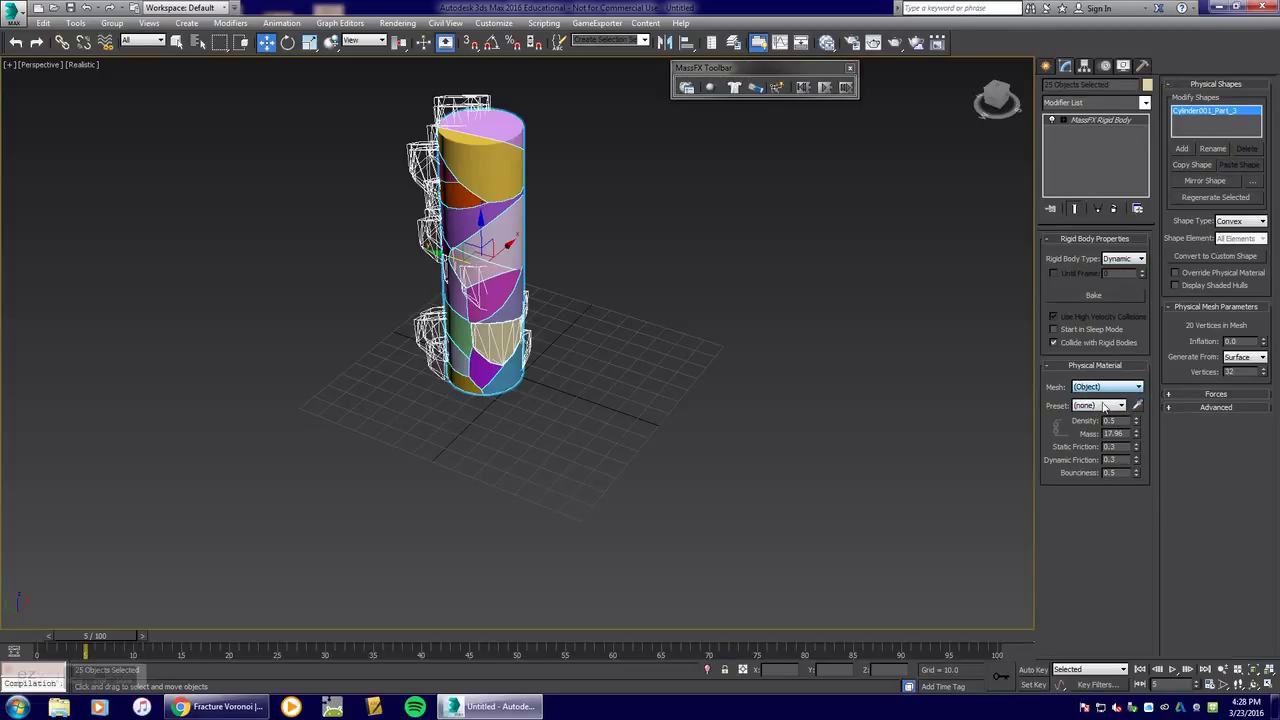
- Run the MassFX simulation to watch the fractured cylinder collapse with Convex shapes, and reset it
{"action": "left_click", "coordinate": [1103, 406]}
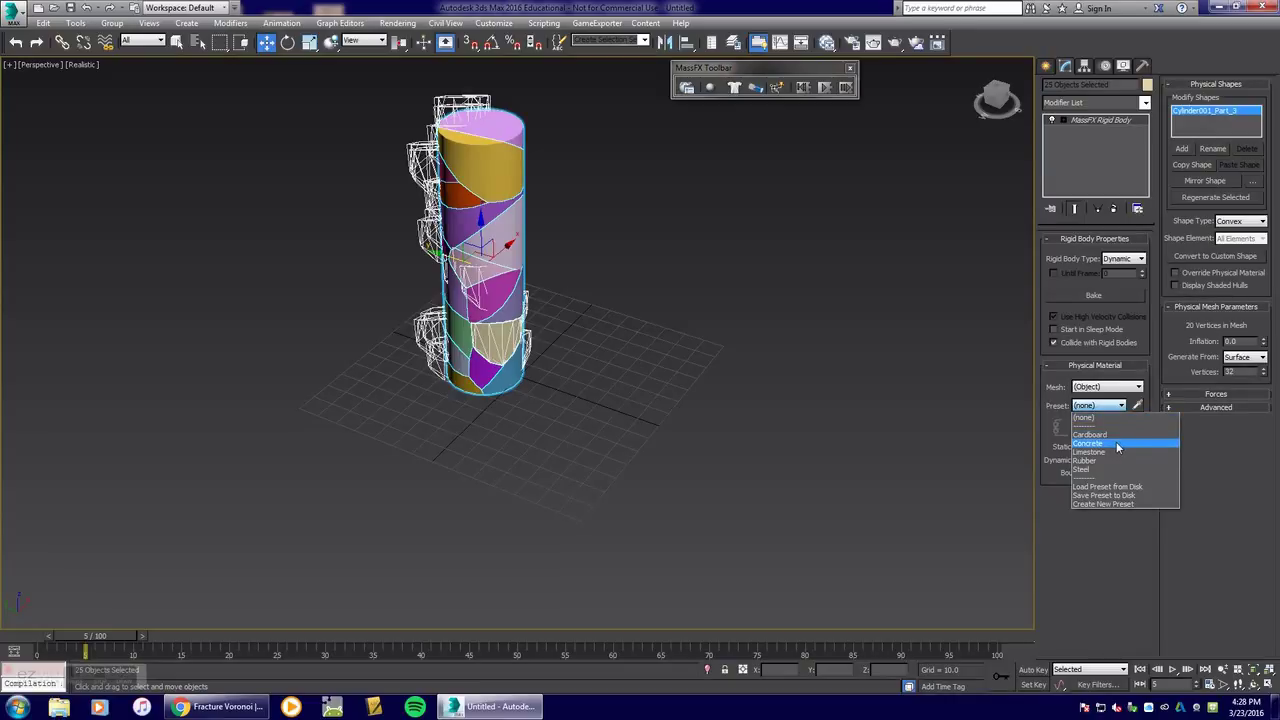
{"action": "left_click", "coordinate": [1049, 405]}
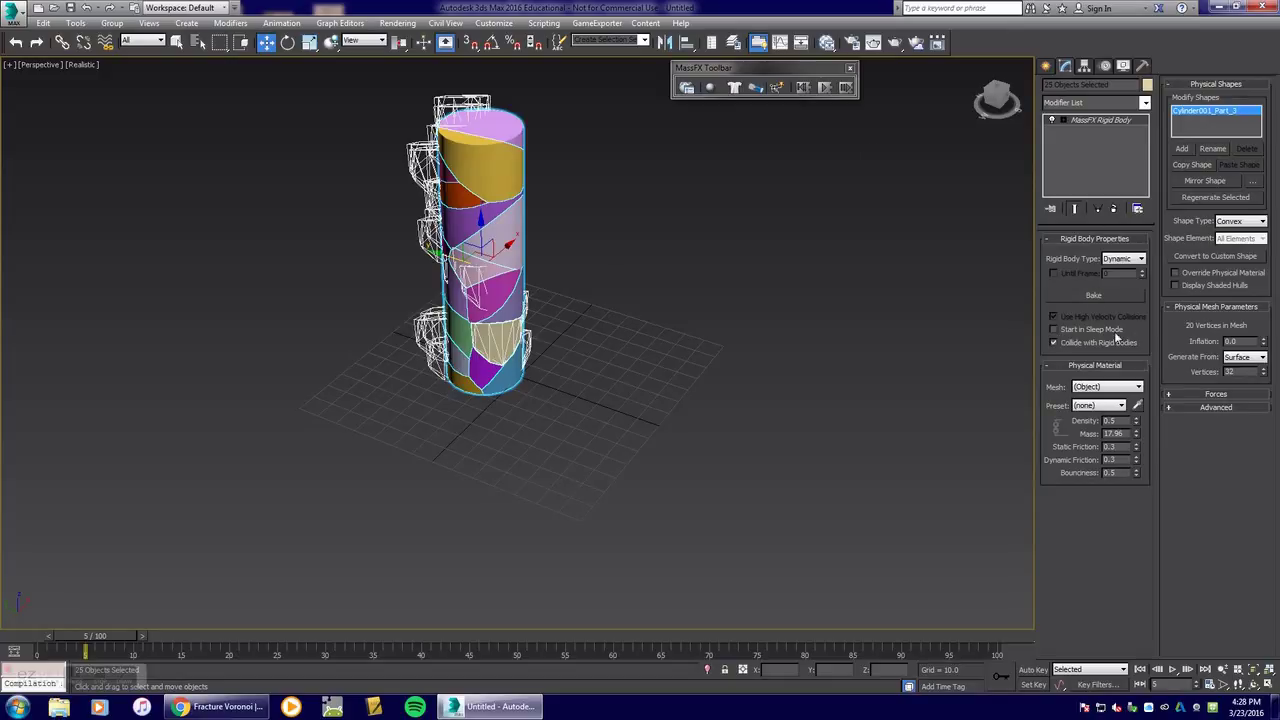
{"action": "left_click", "coordinate": [822, 88]}
{"action": "left_click", "coordinate": [824, 88]}
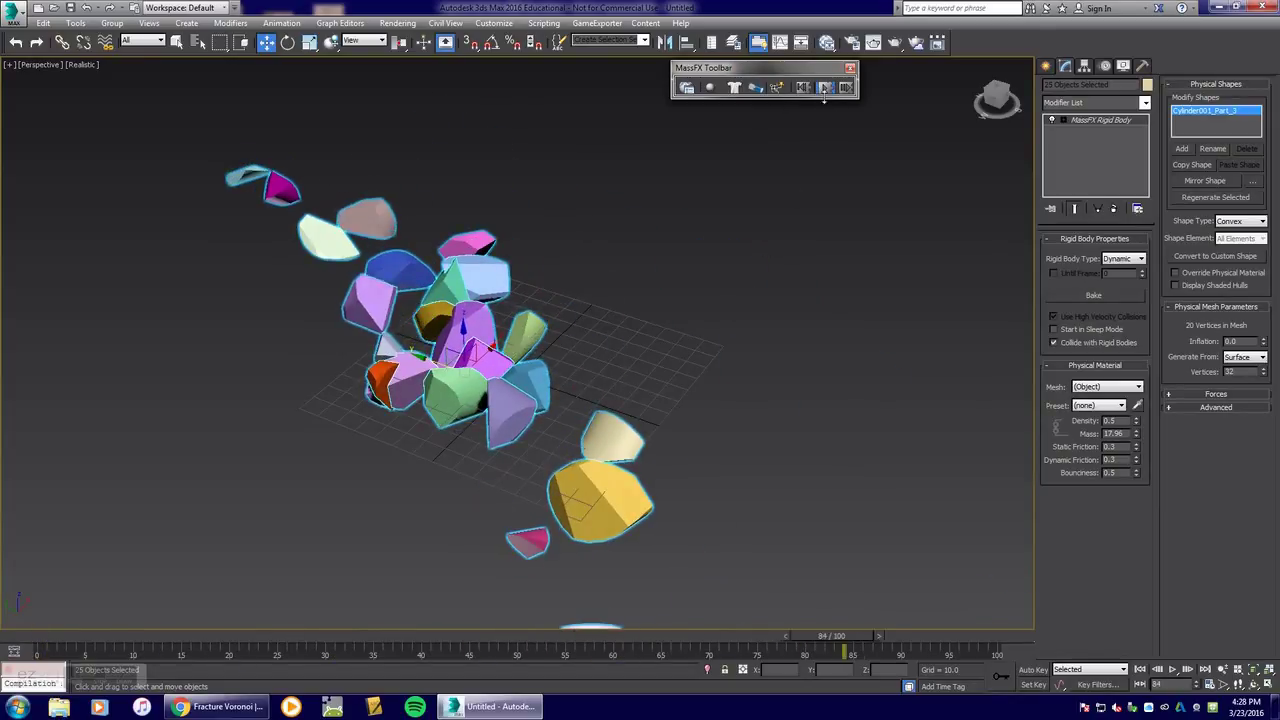
{"action": "left_click", "coordinate": [801, 88]}
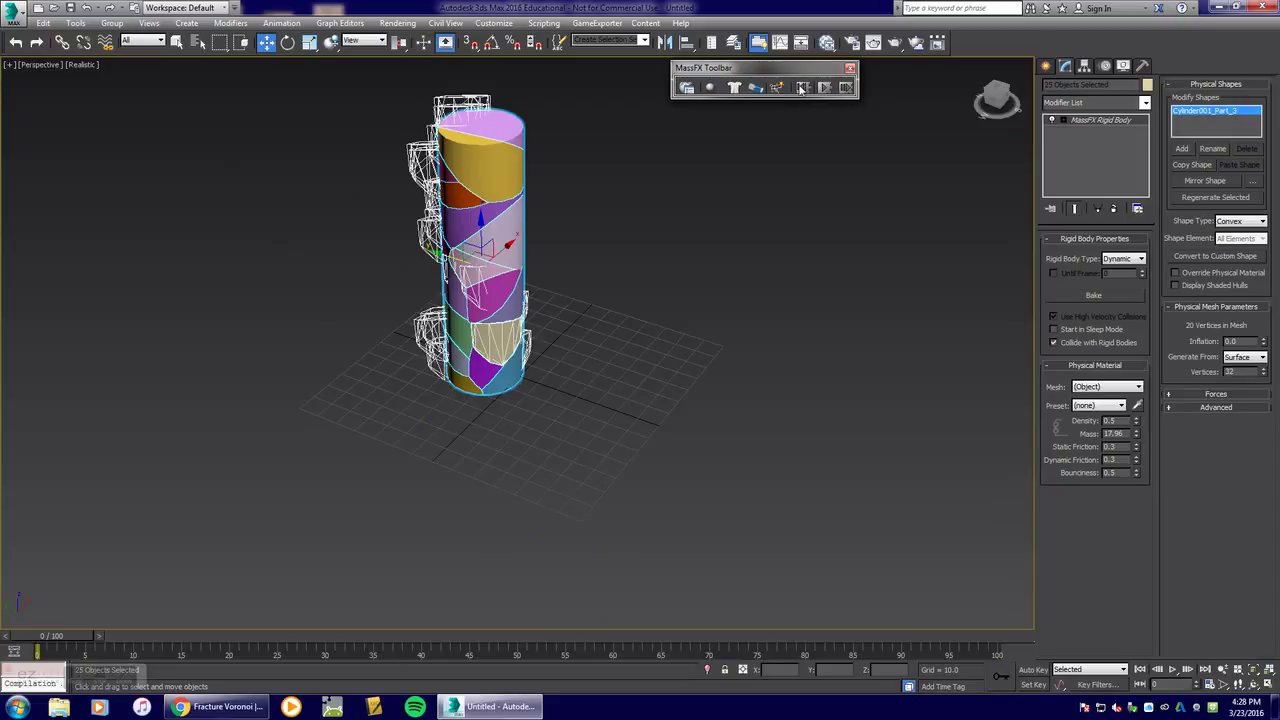
- Try the Sphere shape type on the cylinder fragments, run the simulation and reset it
{"action": "left_click", "coordinate": [1265, 222]}
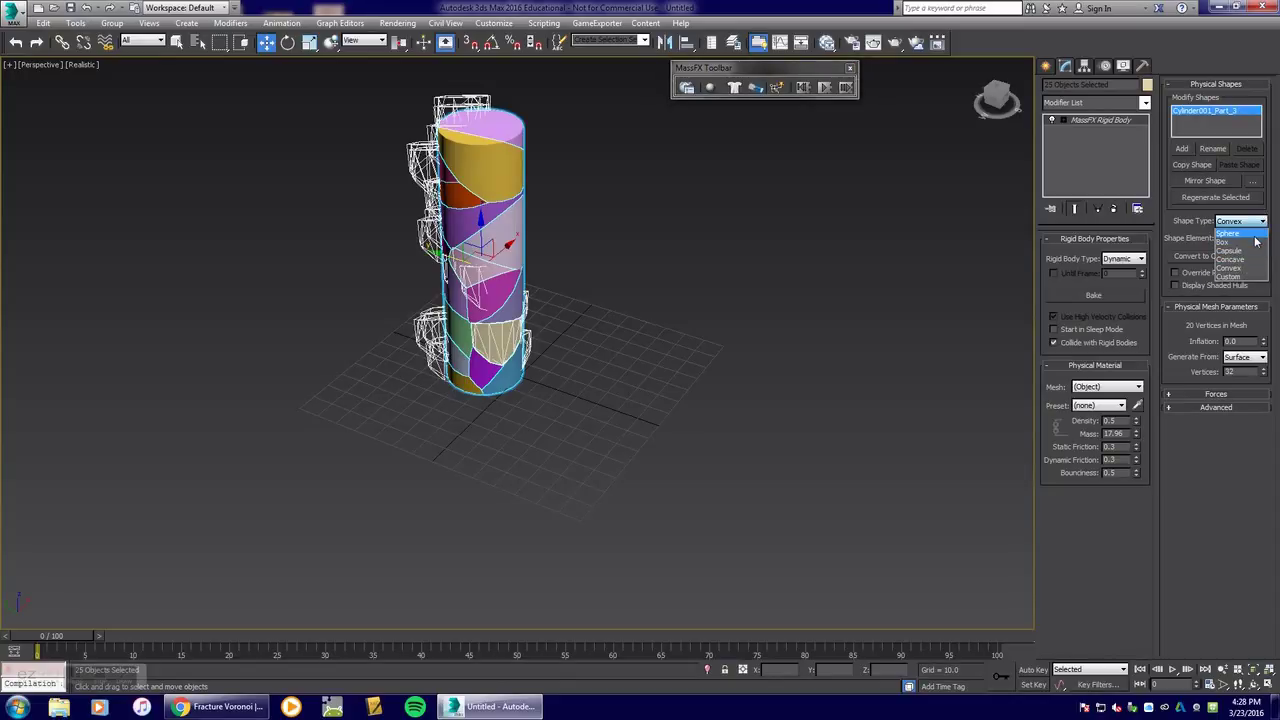
{"action": "left_click", "coordinate": [1250, 238]}
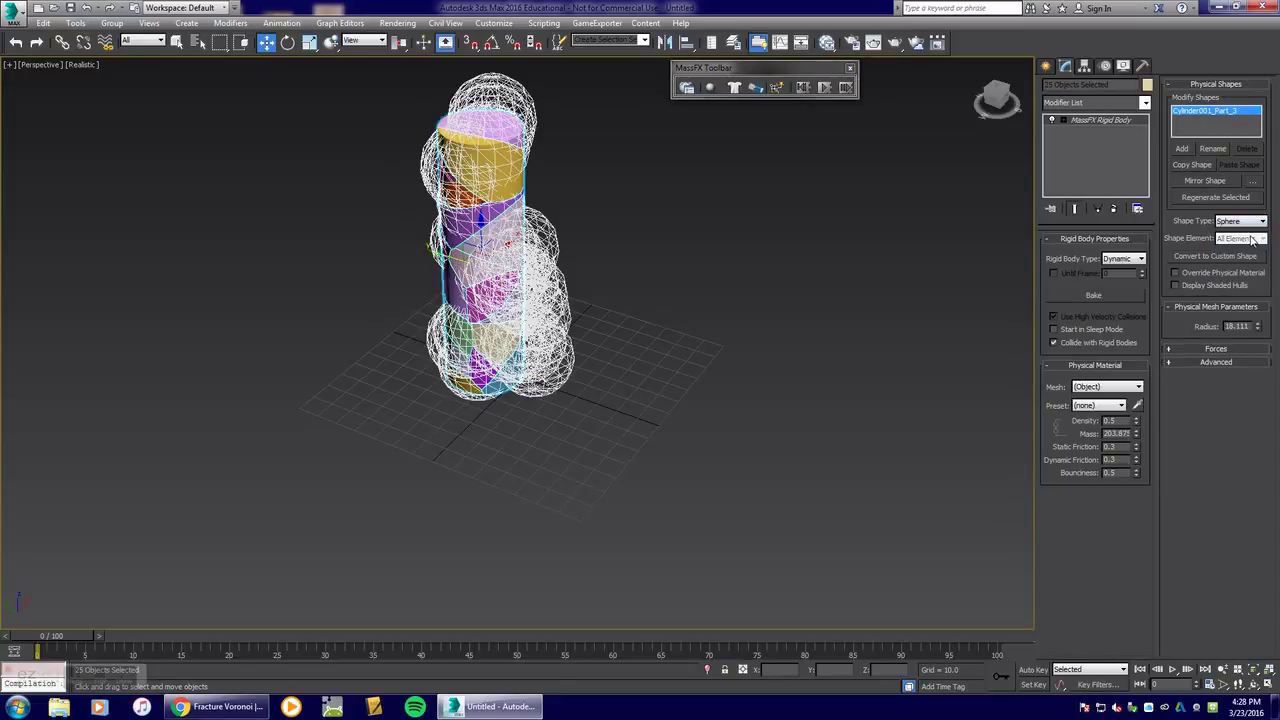
{"action": "left_click", "coordinate": [826, 88]}
{"action": "left_click", "coordinate": [803, 88]}
- Try the Box, Capsule, Concave and Custom shape types on the fragments, testing the Custom type in the simulation
{"action": "left_click", "coordinate": [1261, 222]}
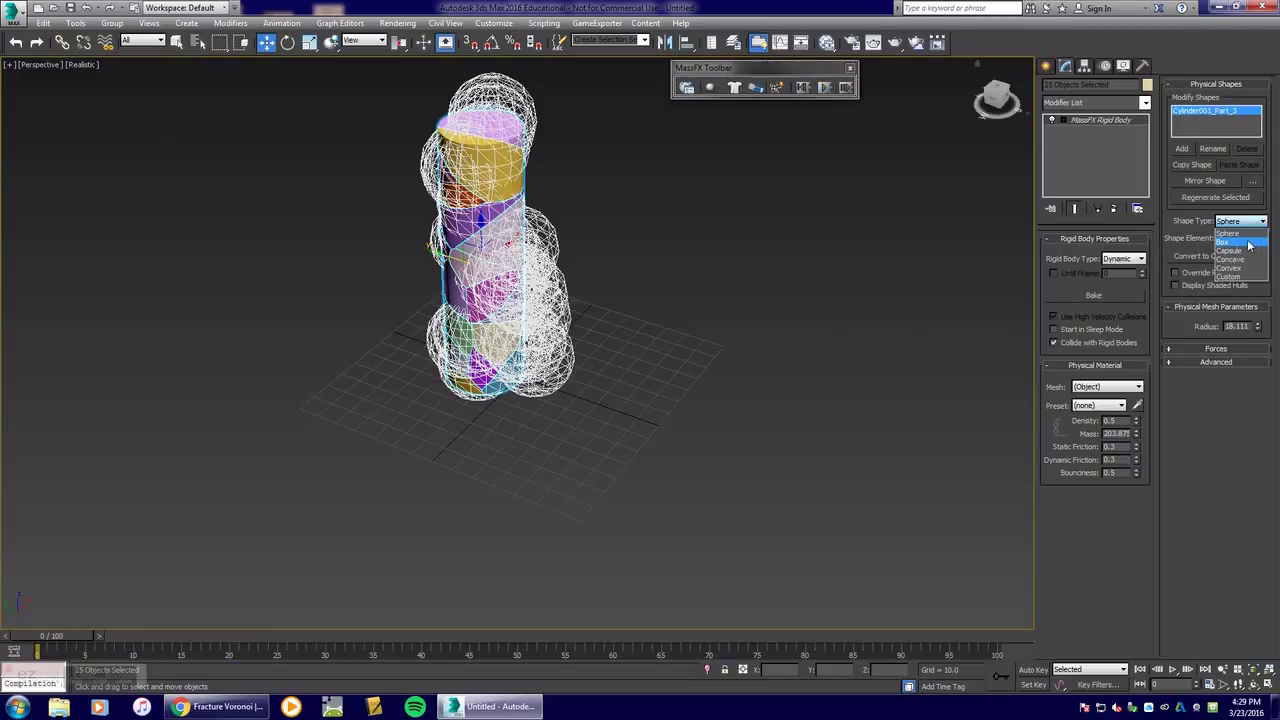
{"action": "left_click", "coordinate": [1236, 242]}
{"action": "left_click", "coordinate": [1262, 222]}
{"action": "left_click", "coordinate": [1246, 250]}
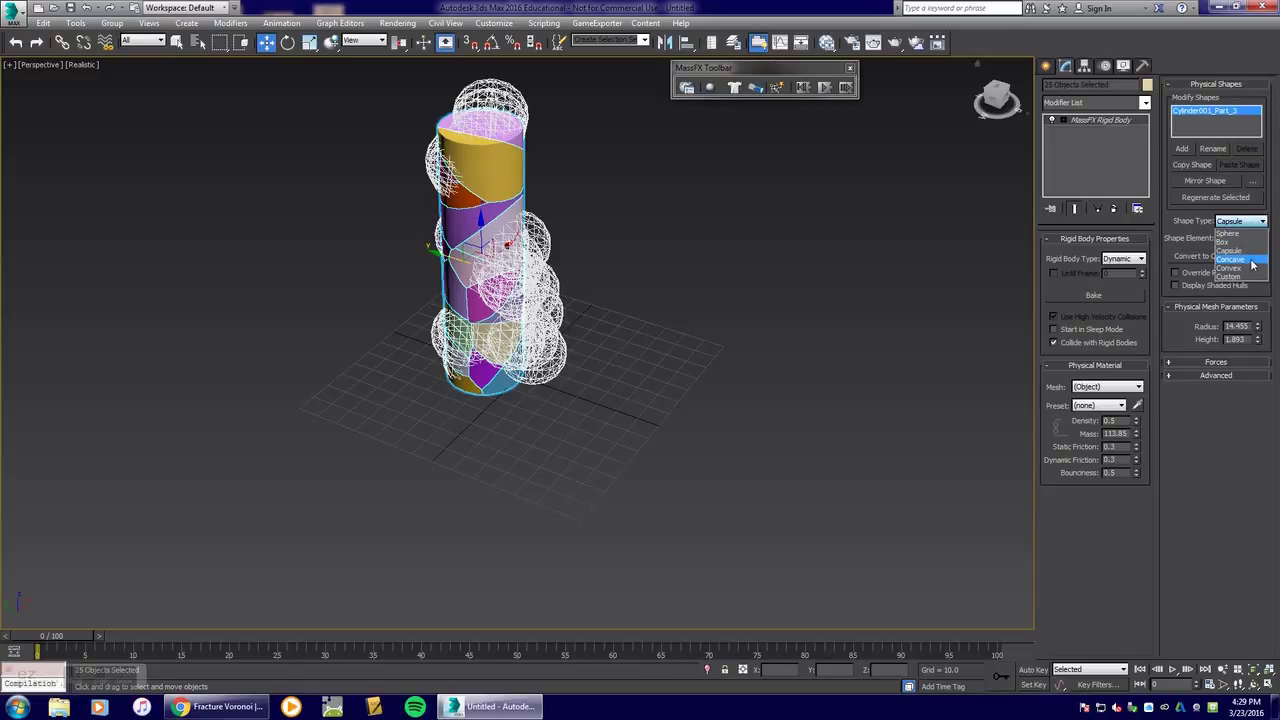
{"action": "left_click", "coordinate": [1240, 240]}
{"action": "left_click", "coordinate": [1257, 222]}
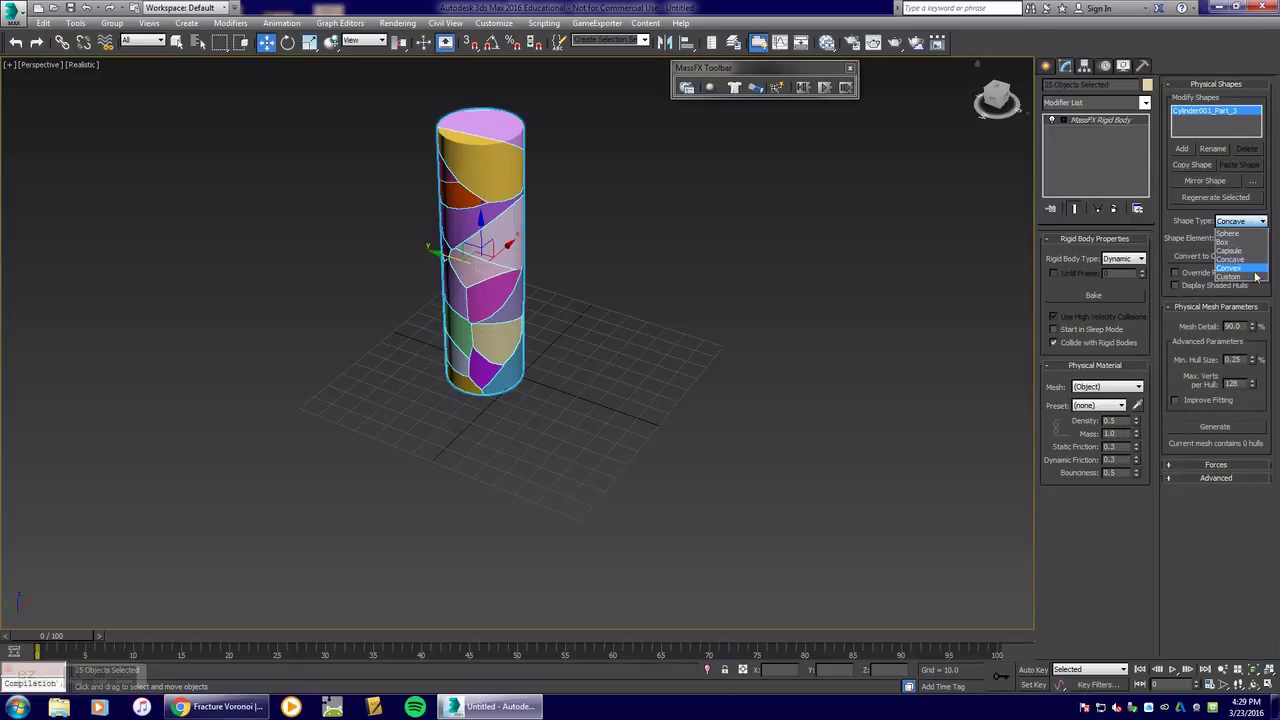
{"action": "left_click", "coordinate": [1240, 278]}
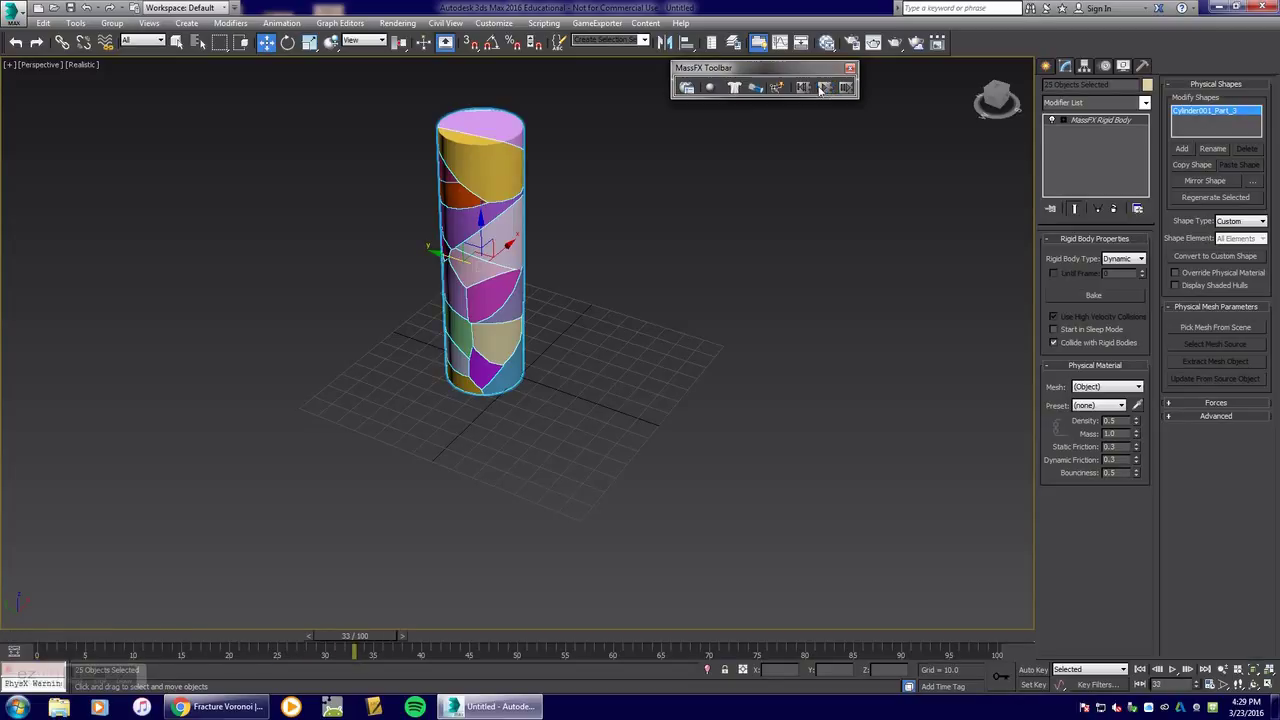
- Set the fragments' shape type to Convex and convert it to a custom shape
{"action": "left_click", "coordinate": [1250, 221]}
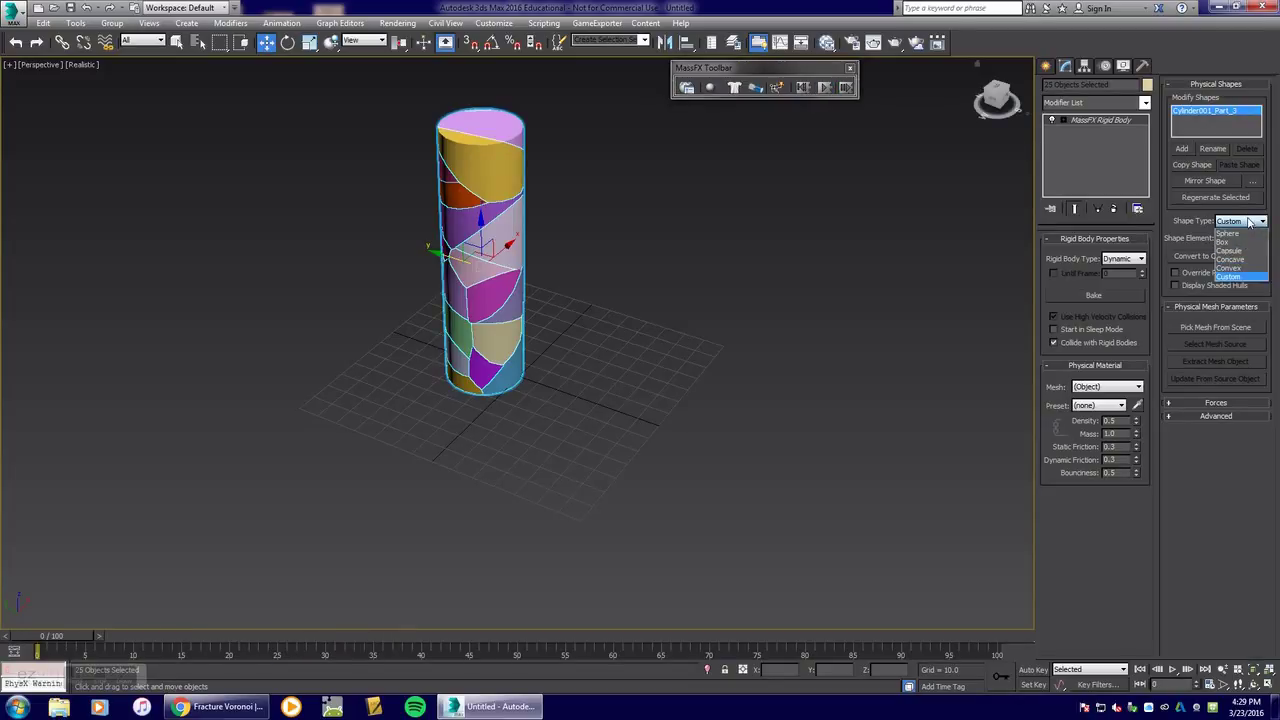
{"action": "left_click", "coordinate": [1249, 275]}
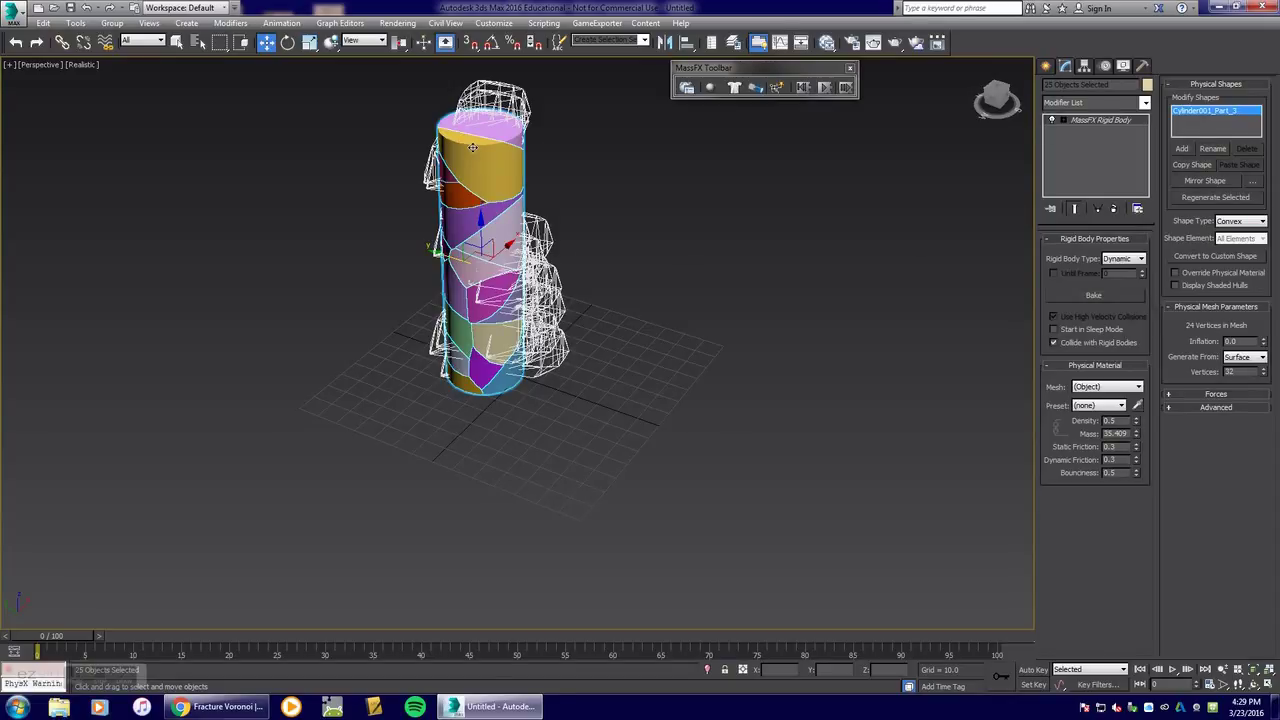
{"action": "left_click", "coordinate": [1188, 258]}
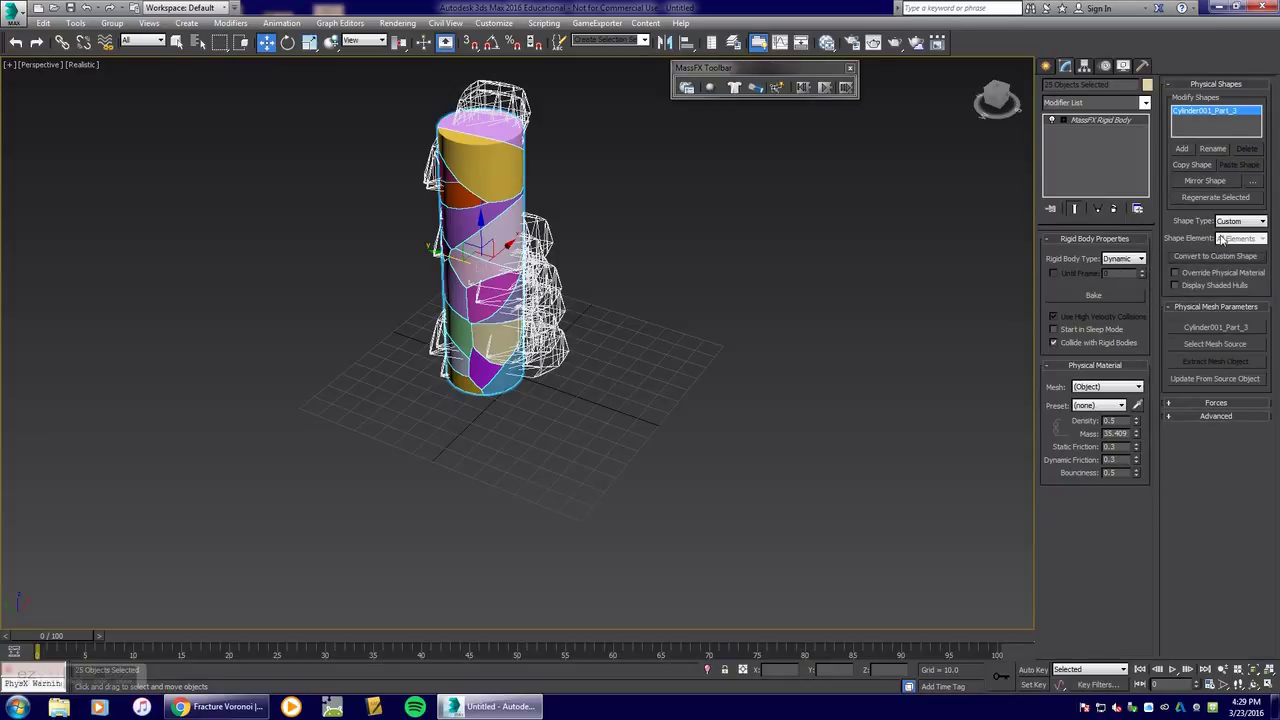
- Set the cylinder fragments' shape type back to Convex
{"action": "left_click", "coordinate": [1250, 220]}
{"action": "left_click", "coordinate": [1240, 272]}
{"action": "left_click", "coordinate": [1188, 258]}
{"action": "left_click", "coordinate": [1240, 238]}
{"action": "left_click", "coordinate": [1240, 270]}
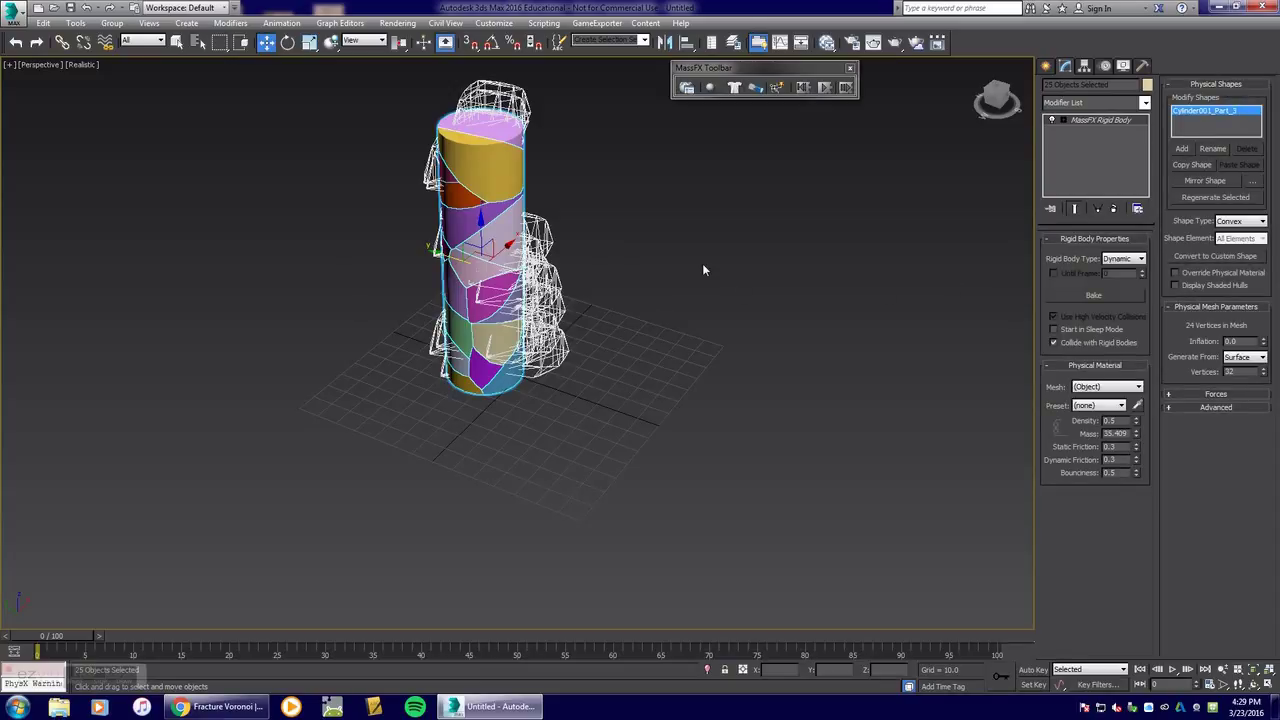
- Create a sphere with a radius of about 15.4 on the ground beside the fractured cylinder
{"action": "left_click", "coordinate": [1046, 65]}
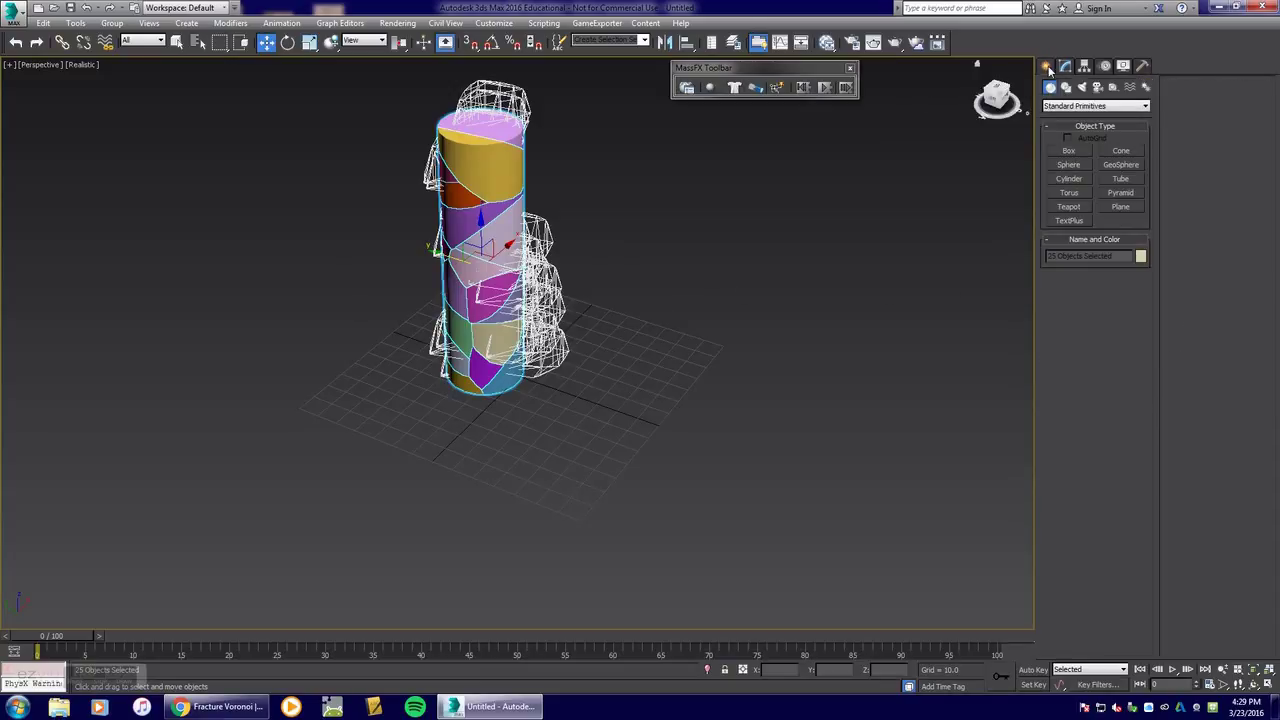
{"action": "left_click", "coordinate": [1072, 168]}
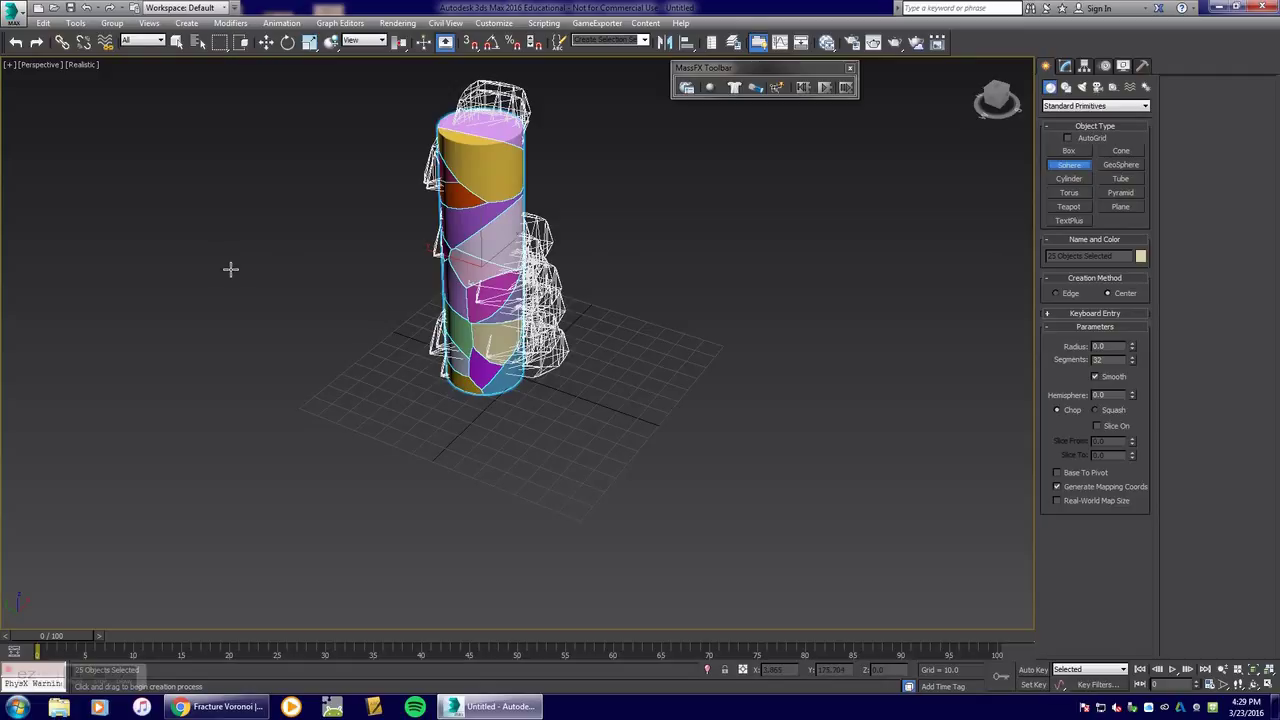
{"action": "left_click_drag", "start_coordinate": [229, 271], "coordinate": [250, 285]}
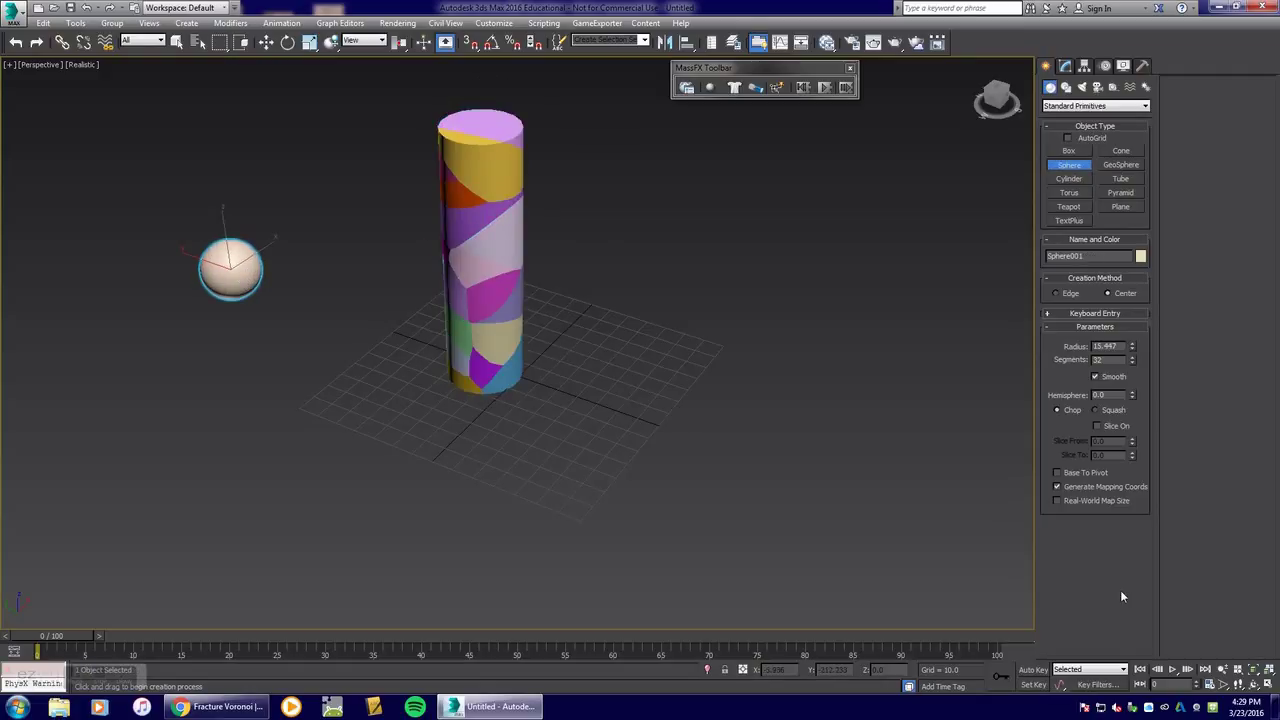
- Turn on Auto Key at frame 0 and move the sphere closer to the cylinder, to about X 0, Y 94
{"action": "left_click", "coordinate": [1268, 684]}
{"action": "middle_click_drag", "start_coordinate": [282, 202], "coordinate": [306, 270]}
{"action": "left_click", "coordinate": [266, 42]}
{"action": "left_click", "coordinate": [1032, 670]}
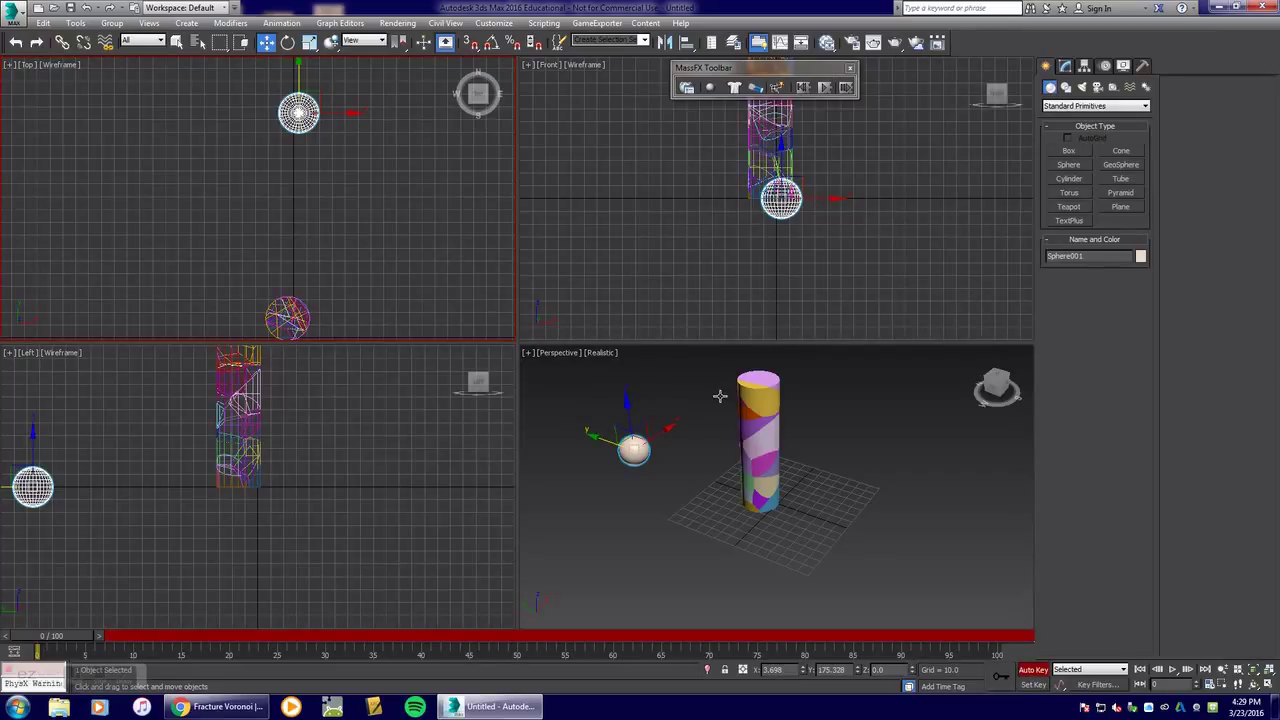
{"action": "left_click_drag", "start_coordinate": [633, 445], "coordinate": [695, 469]}
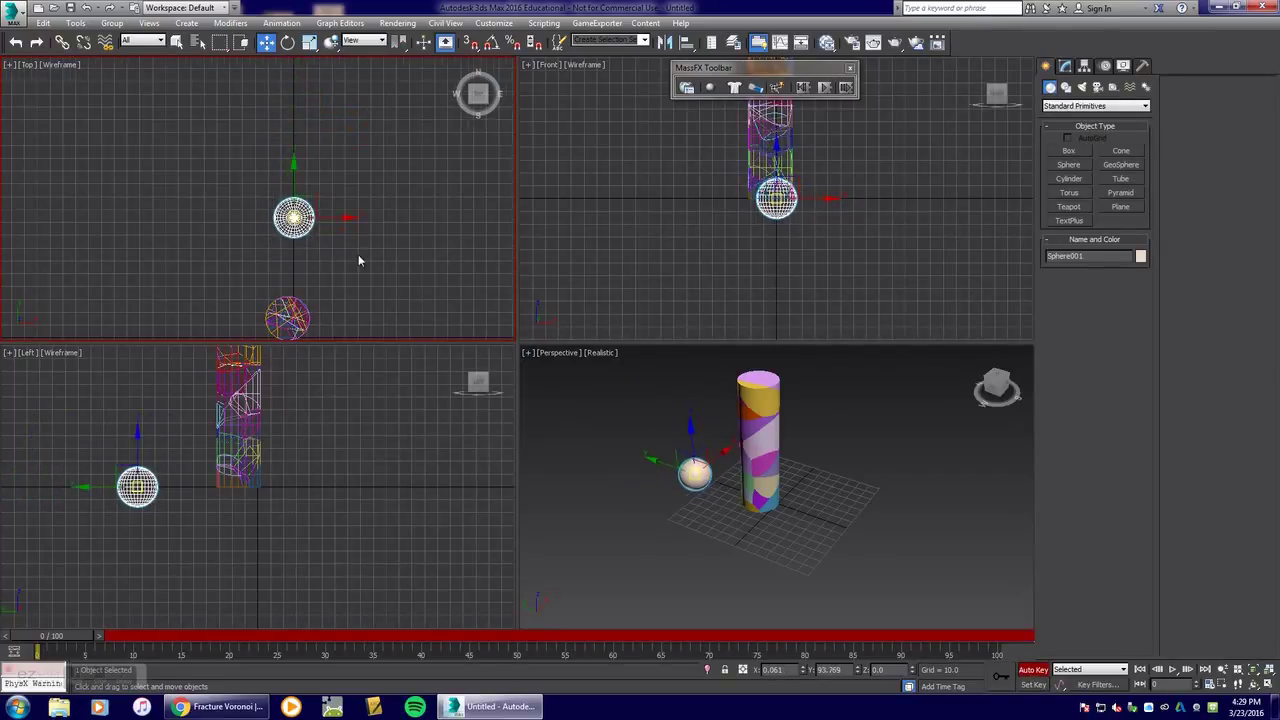
{"action": "middle_click_drag", "start_coordinate": [360, 257], "coordinate": [390, 148]}
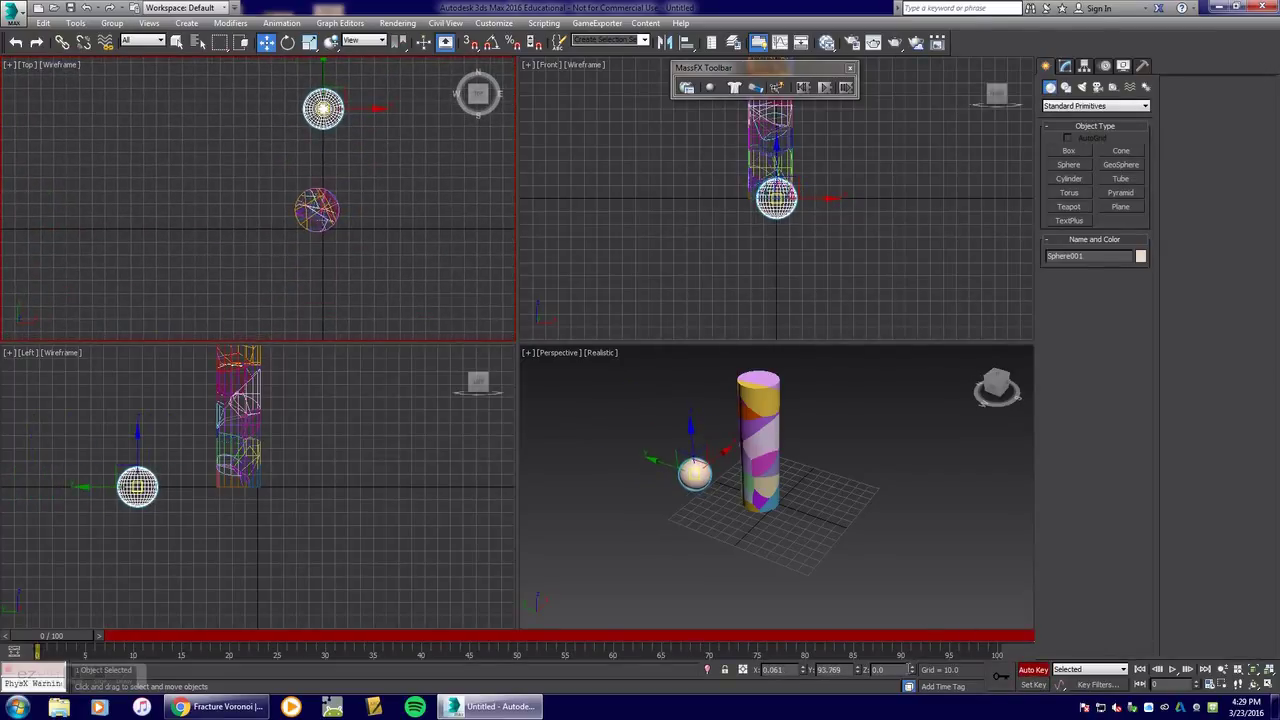
- Keyframe the sphere at frame 30 past the cylinder's other side, raised to about Z 67, and return to frame 0 with nothing selected
{"action": "left_click_drag", "start_coordinate": [60, 637], "coordinate": [325, 651]}
{"action": "key", "text": "w"}
{"action": "left_click_drag", "start_coordinate": [323, 108], "coordinate": [306, 290]}
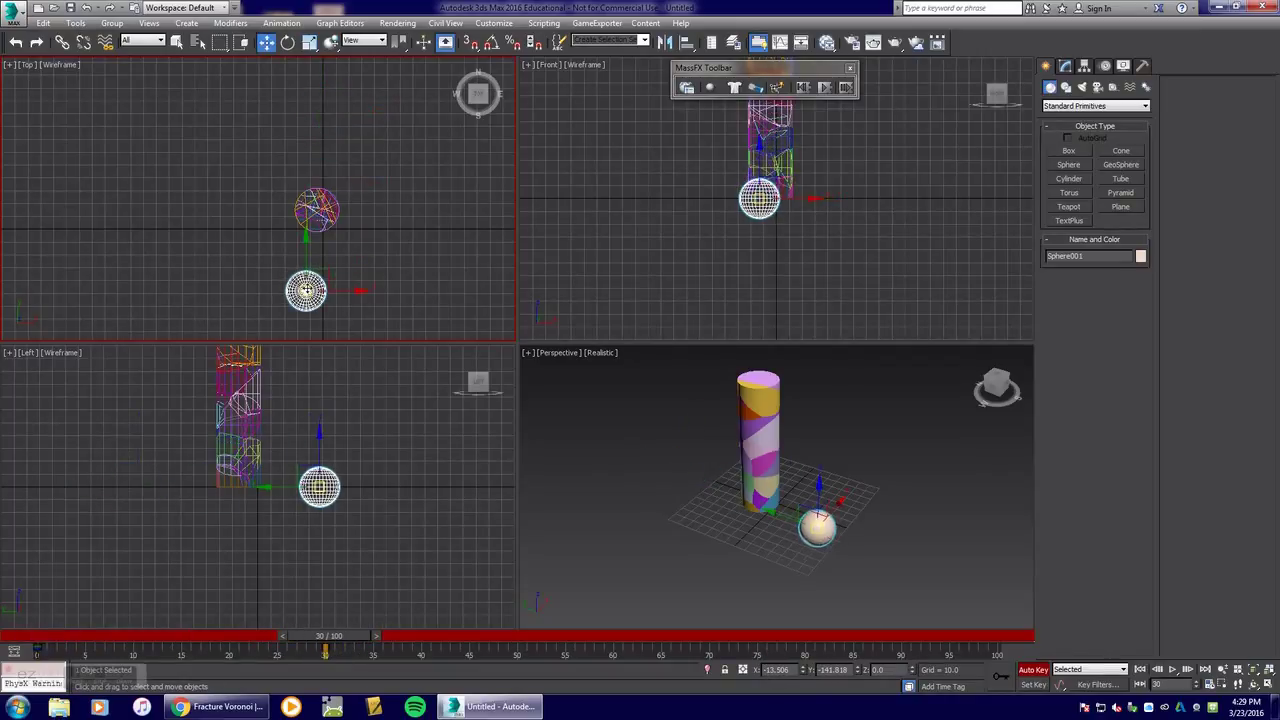
{"action": "left_click_drag", "start_coordinate": [321, 449], "coordinate": [321, 362]}
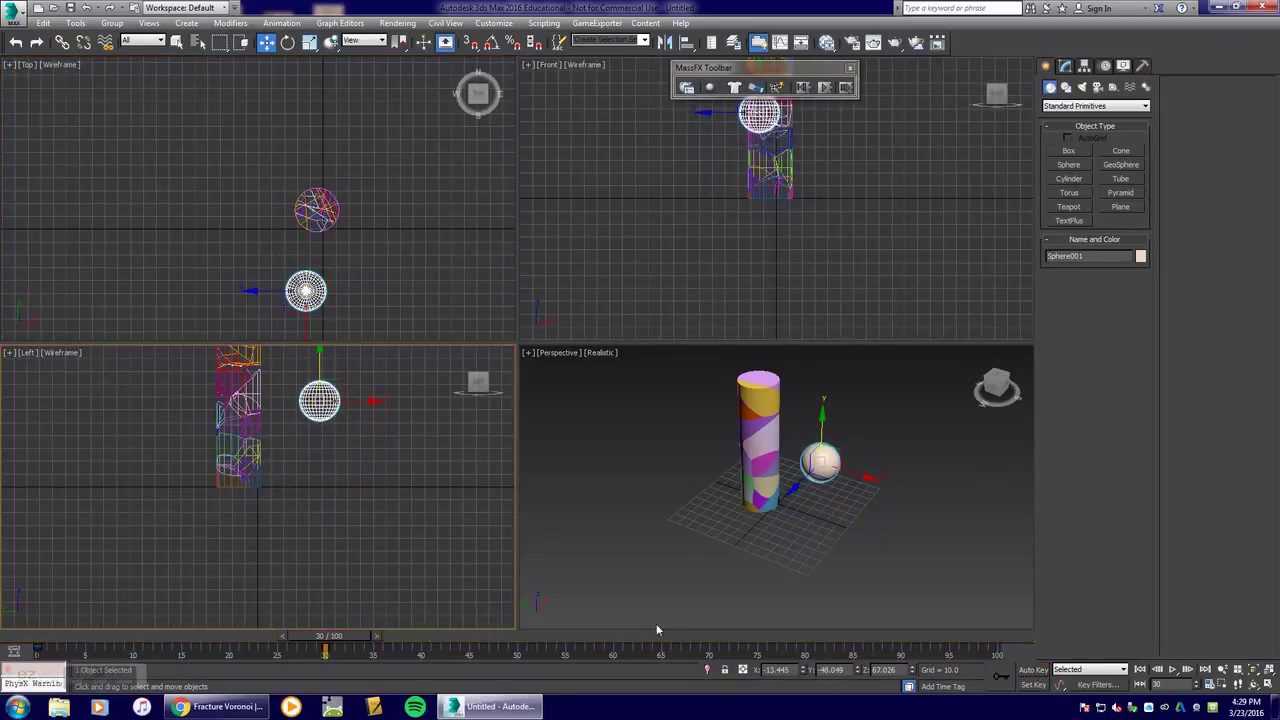
{"action": "left_click_drag", "start_coordinate": [357, 636], "coordinate": [45, 640]}
{"action": "key", "text": "w"}
{"action": "right_click", "coordinate": [878, 418]}
{"action": "left_click", "coordinate": [877, 419]}
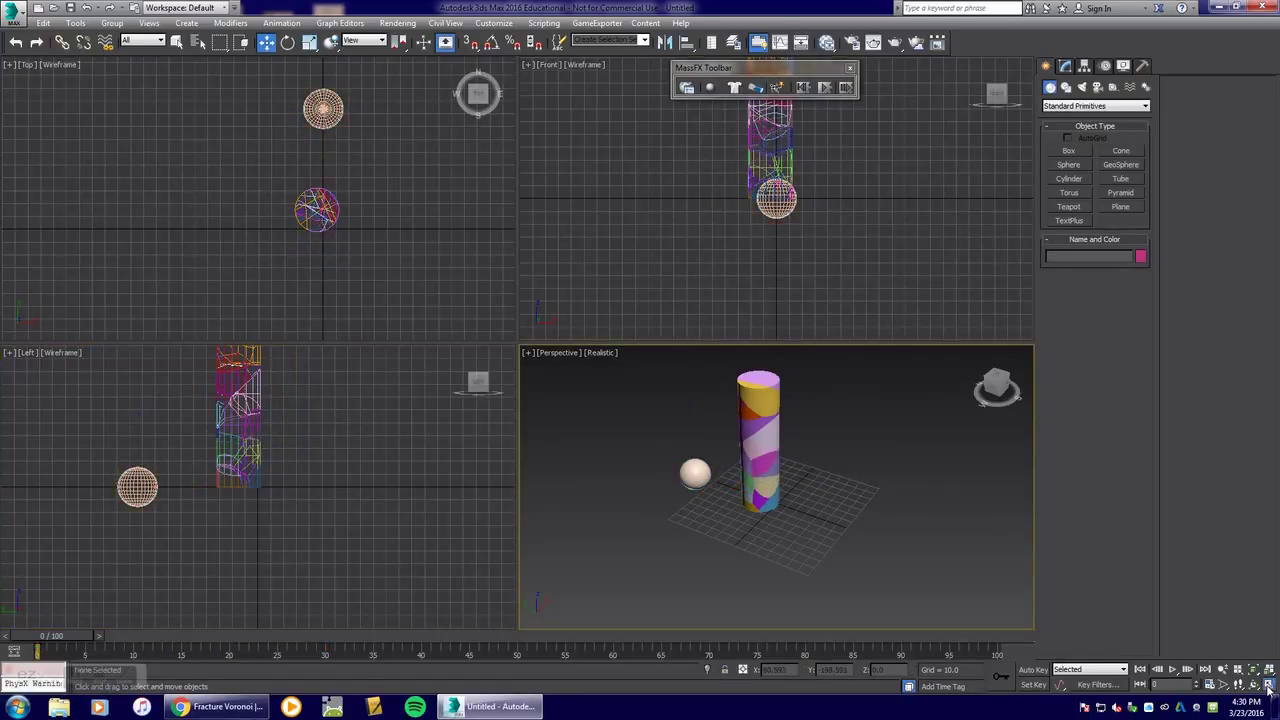
- Add a MassFX RBody modifier to the sphere and set its rigid body type to Kinematic
{"action": "key", "text": "alt+w"}
{"action": "middle_click_drag", "start_coordinate": [564, 250], "coordinate": [597, 323]}
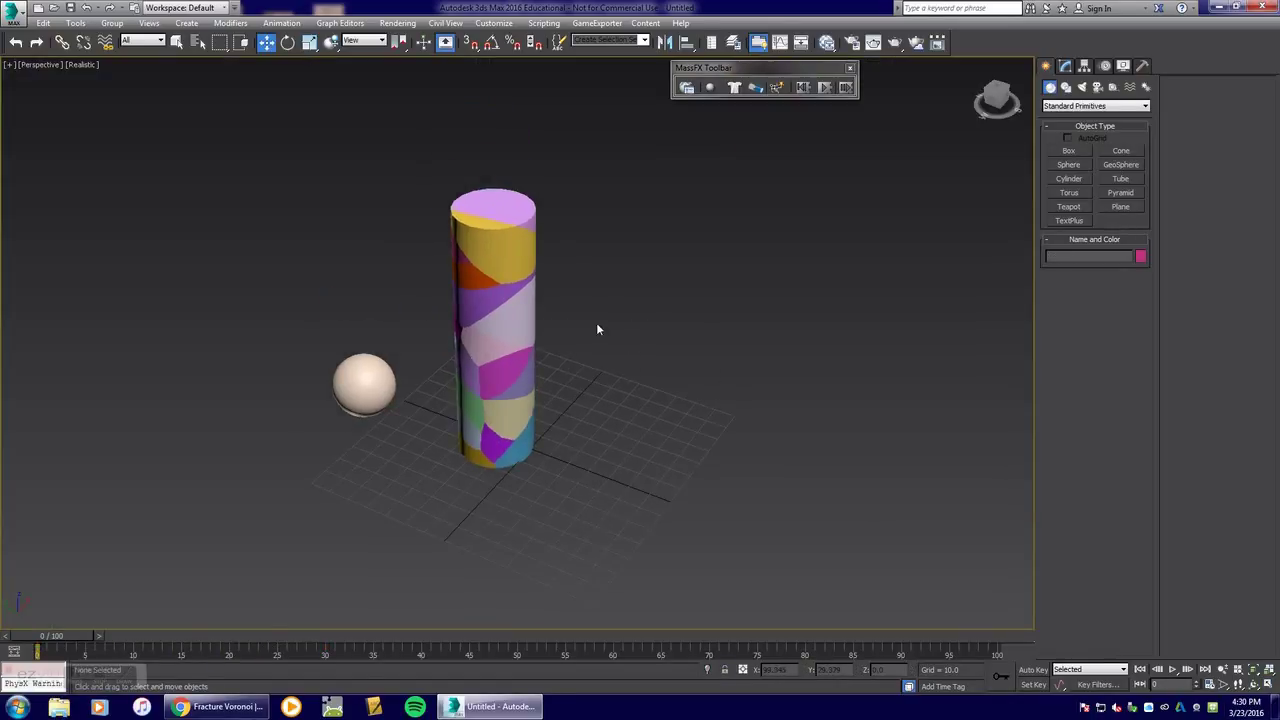
{"action": "left_click", "coordinate": [1066, 68]}
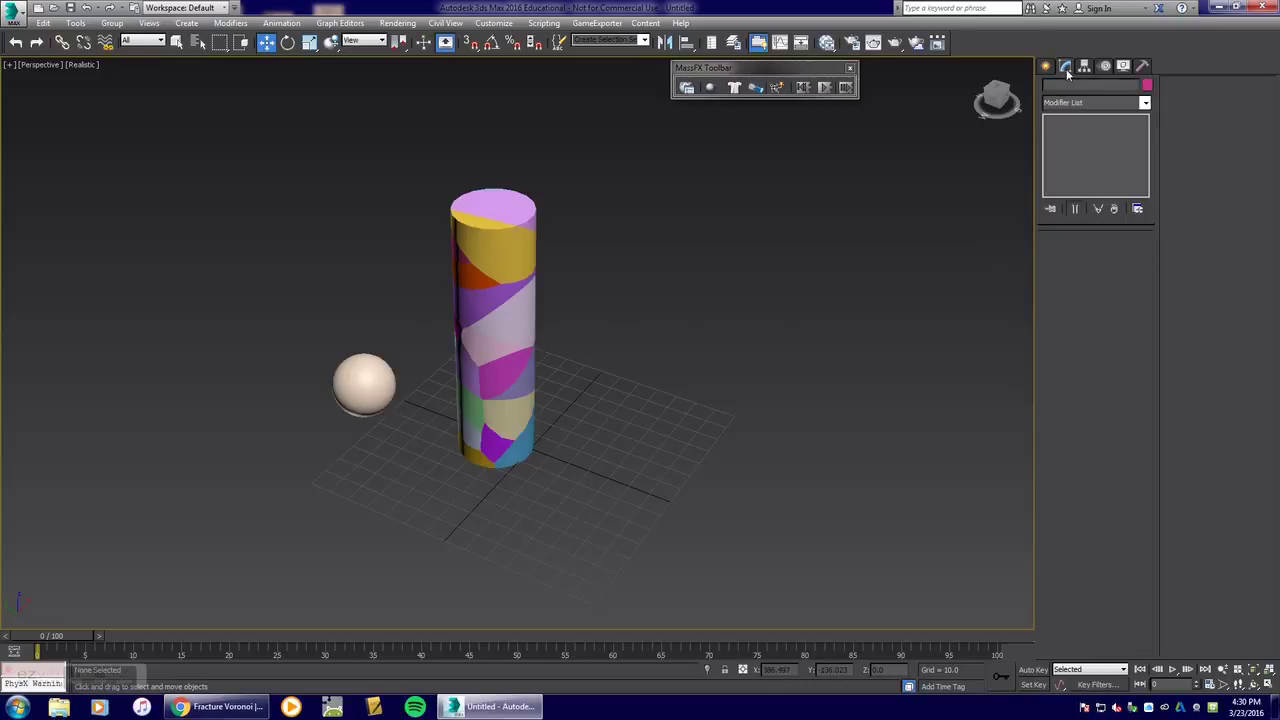
{"action": "left_click", "coordinate": [352, 365]}
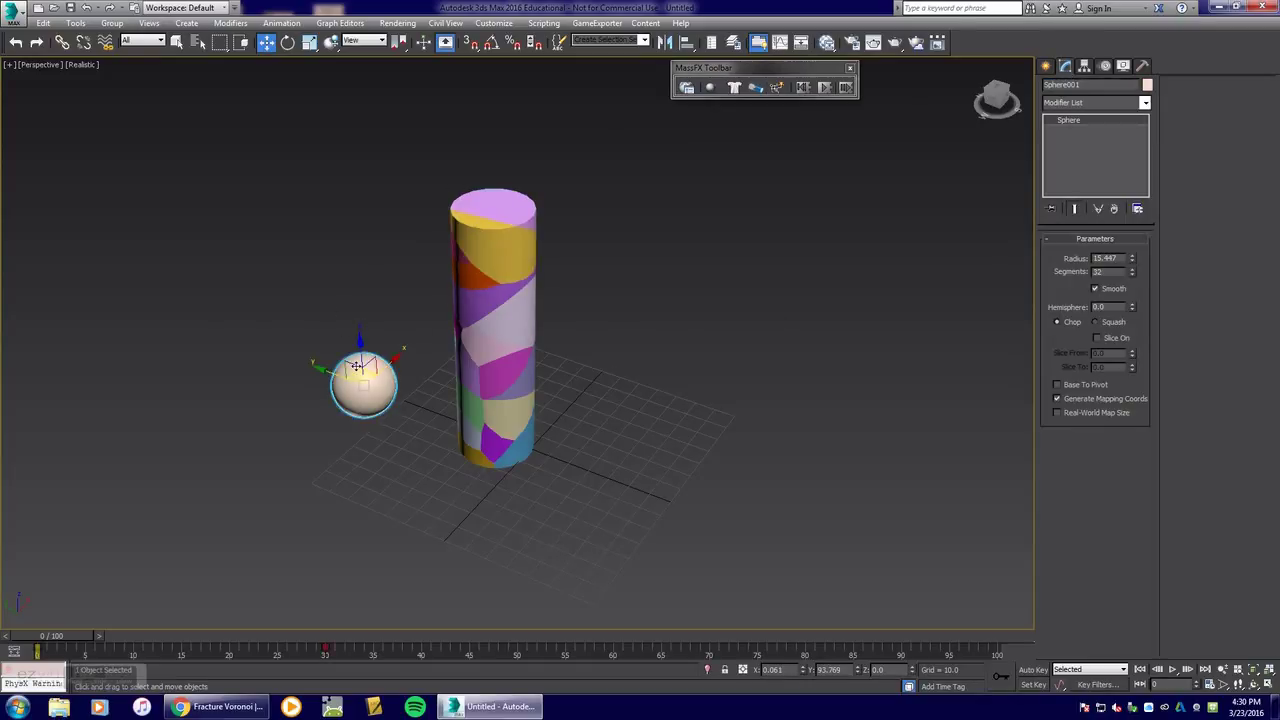
{"action": "left_click", "coordinate": [1145, 102]}
{"action": "left_click_drag", "start_coordinate": [1148, 118], "coordinate": [1151, 260]}
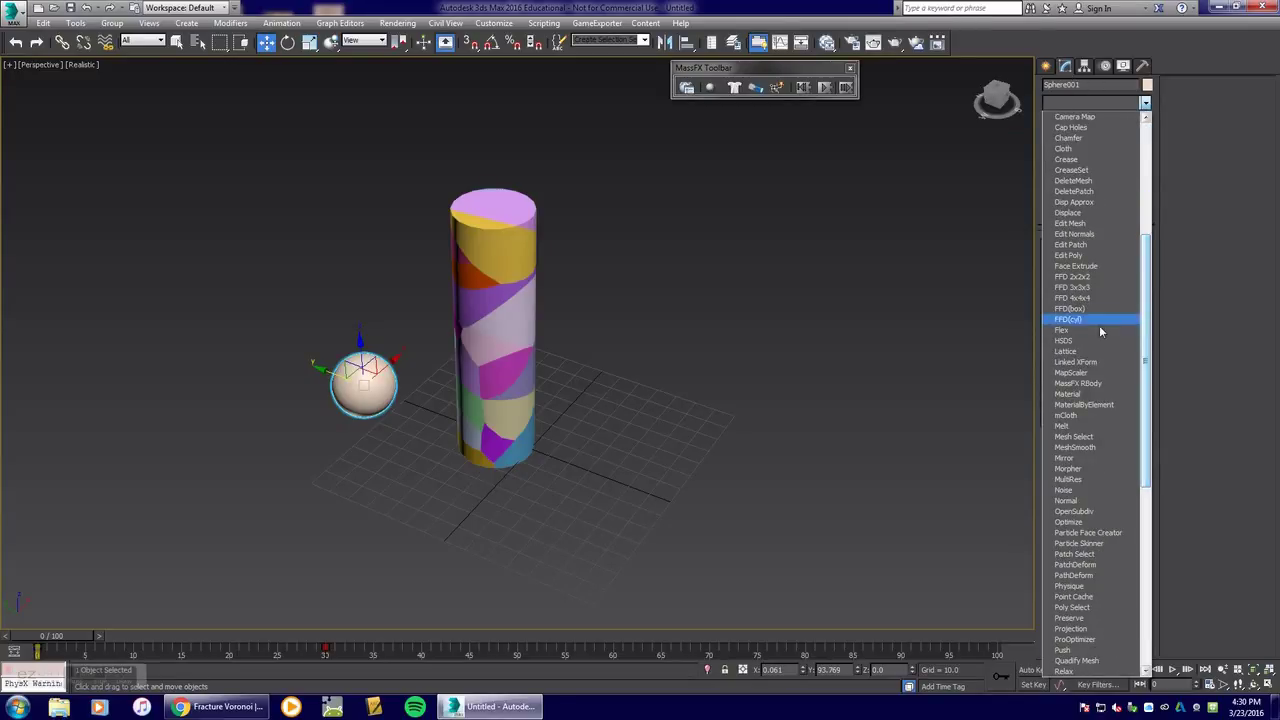
{"action": "left_click", "coordinate": [1079, 388]}
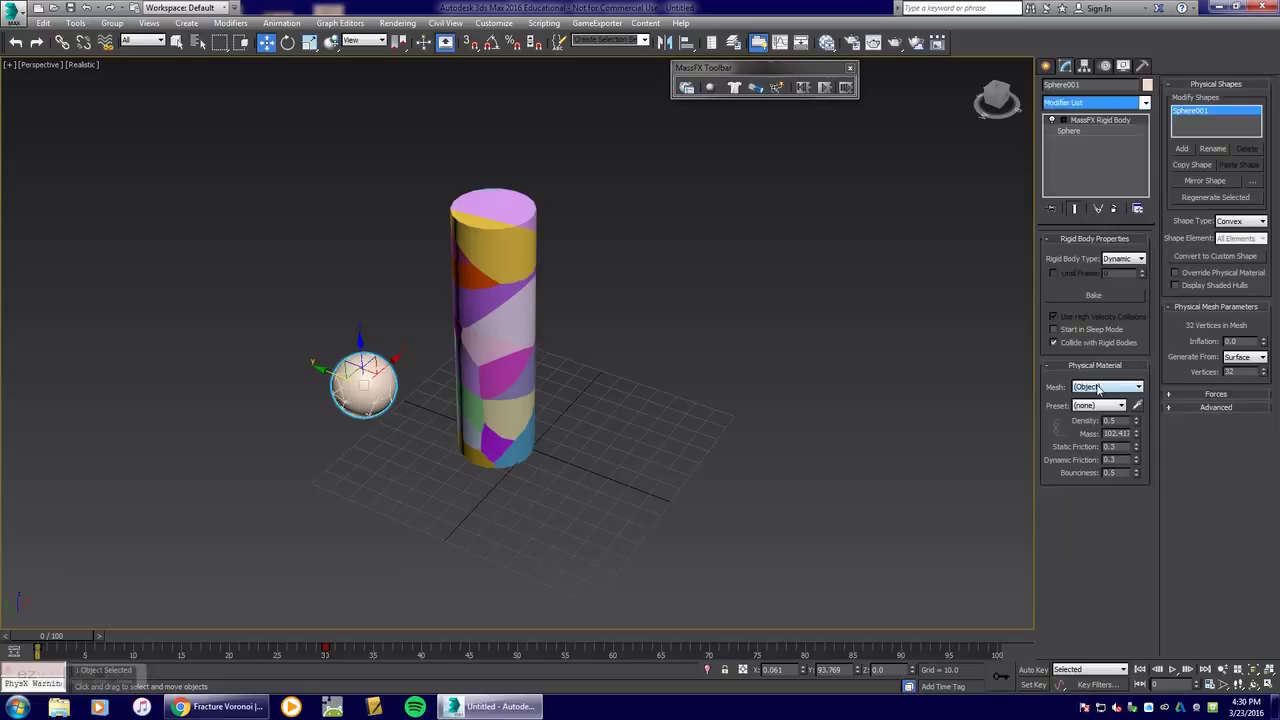
{"action": "left_click", "coordinate": [1130, 260]}
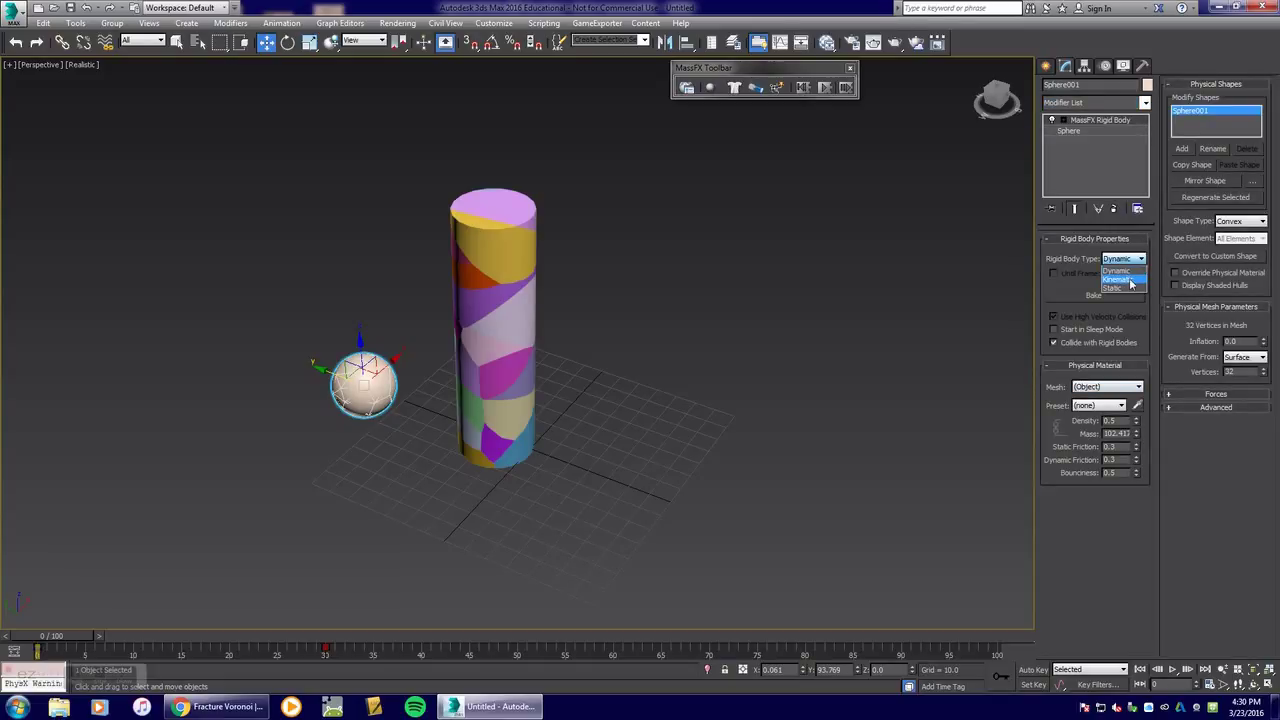
{"action": "left_click", "coordinate": [1131, 281]}
- Apply the MassFX RBody modifier to all the cylinder pieces and enable Start in Sleep Mode
{"action": "left_click_drag", "start_coordinate": [413, 166], "coordinate": [588, 500]}
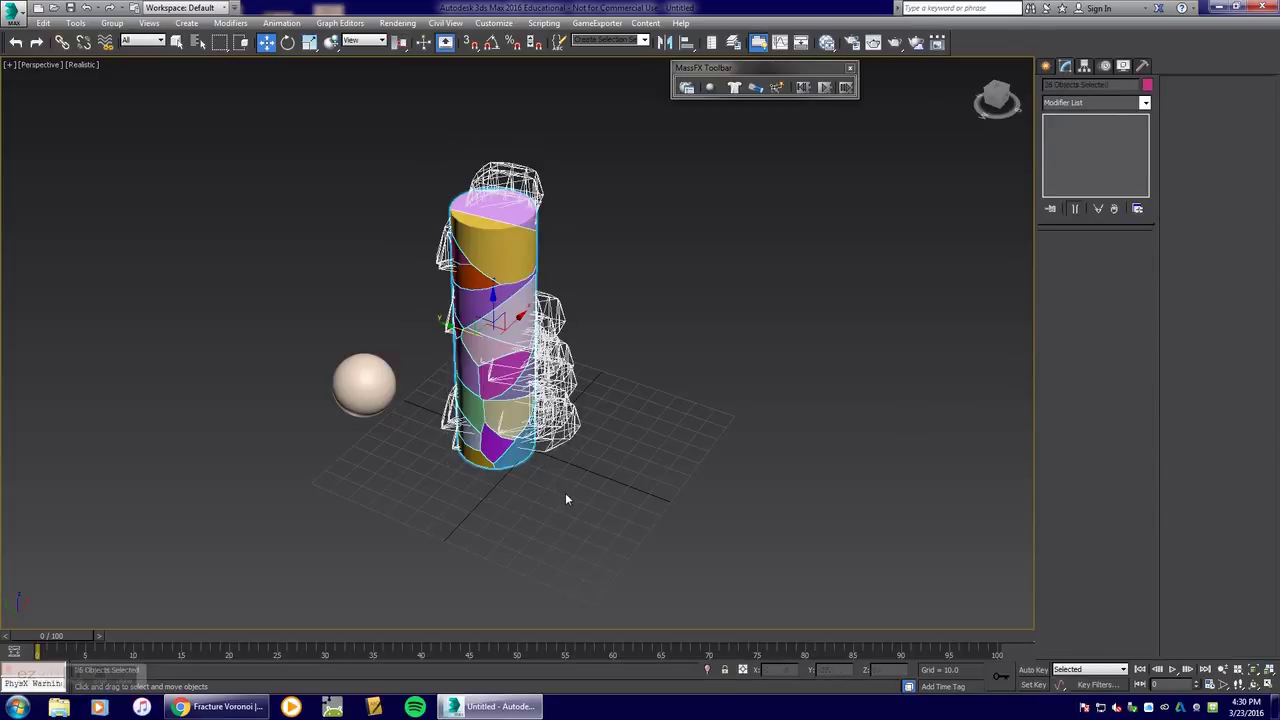
{"action": "left_click", "coordinate": [1145, 104]}
{"action": "left_click_drag", "start_coordinate": [1147, 170], "coordinate": [1148, 243]}
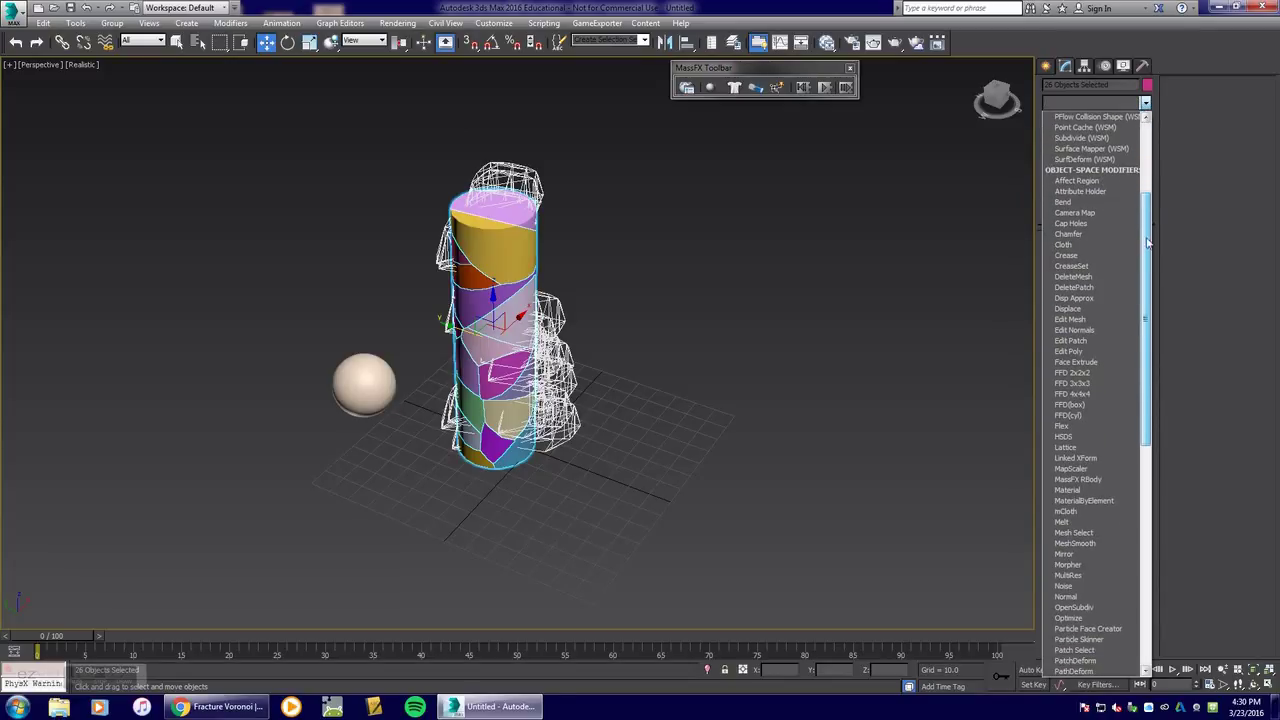
{"action": "left_click", "coordinate": [1104, 481]}
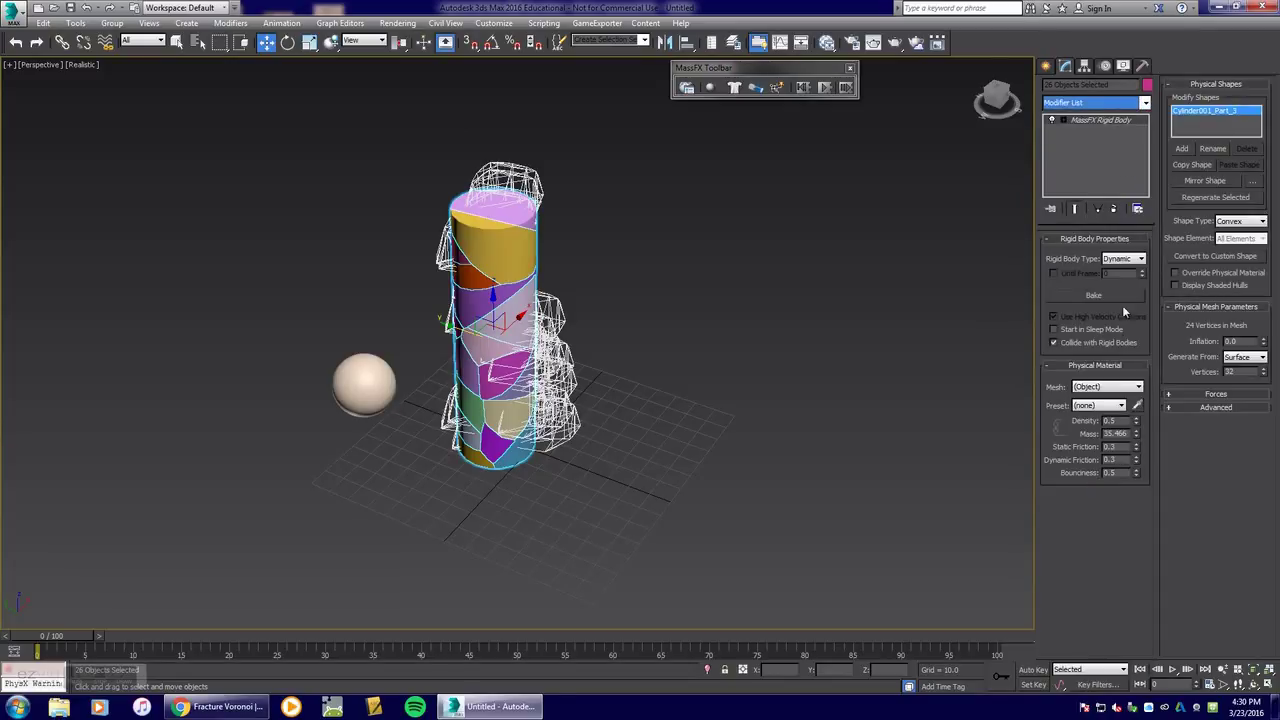
{"action": "left_click", "coordinate": [1055, 330]}
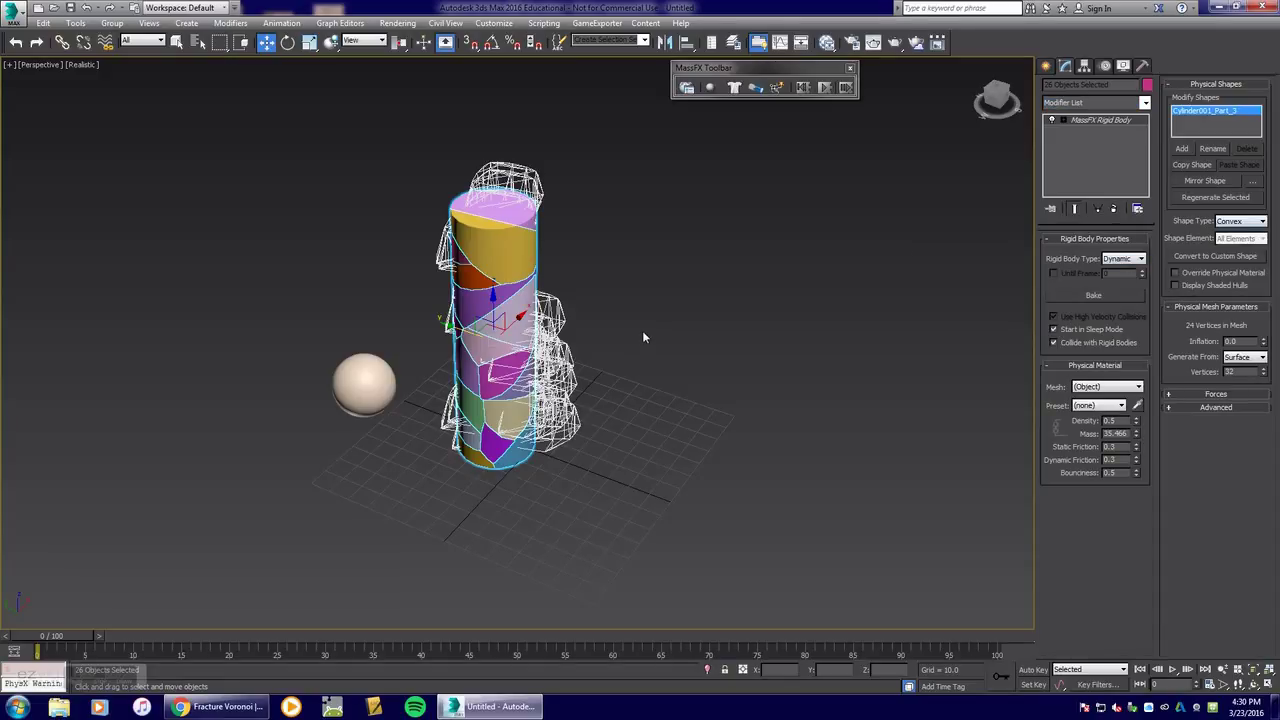
- Run the MassFX simulation of the sphere smashing the cylinder twice, resetting it after each run
{"action": "left_click", "coordinate": [802, 88]}
{"action": "left_click", "coordinate": [822, 88]}
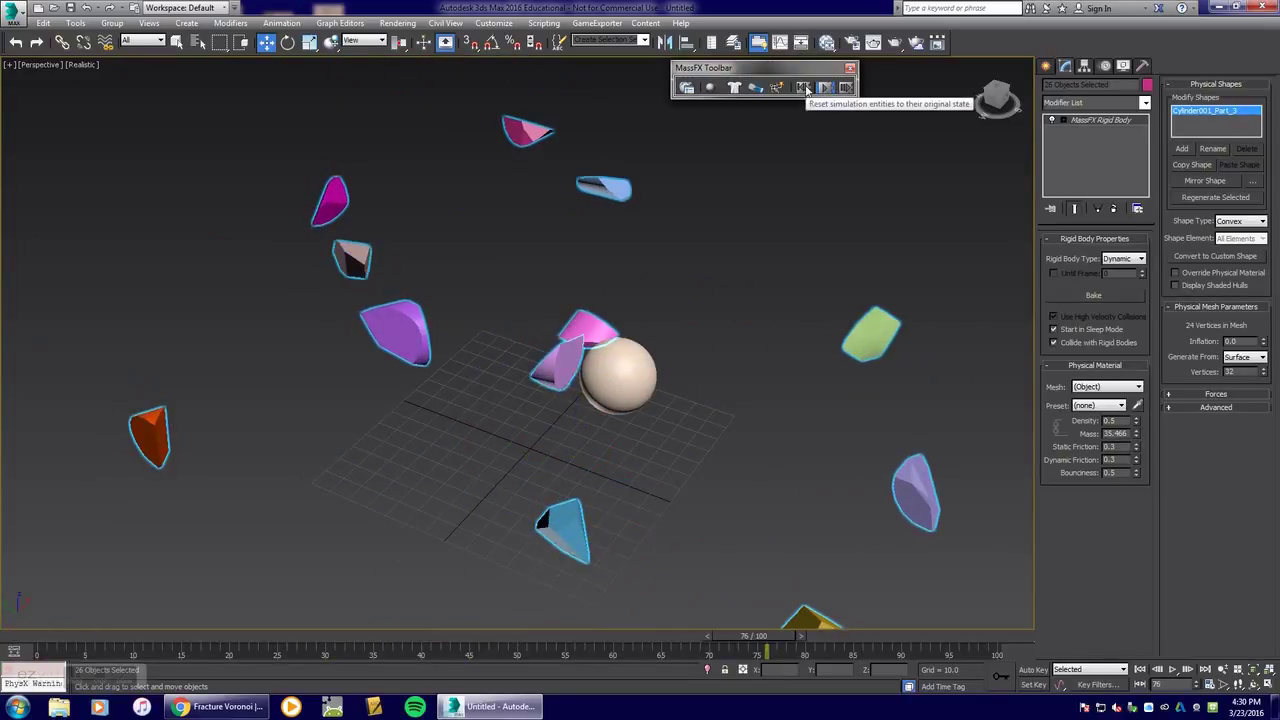
{"action": "left_click", "coordinate": [804, 88]}
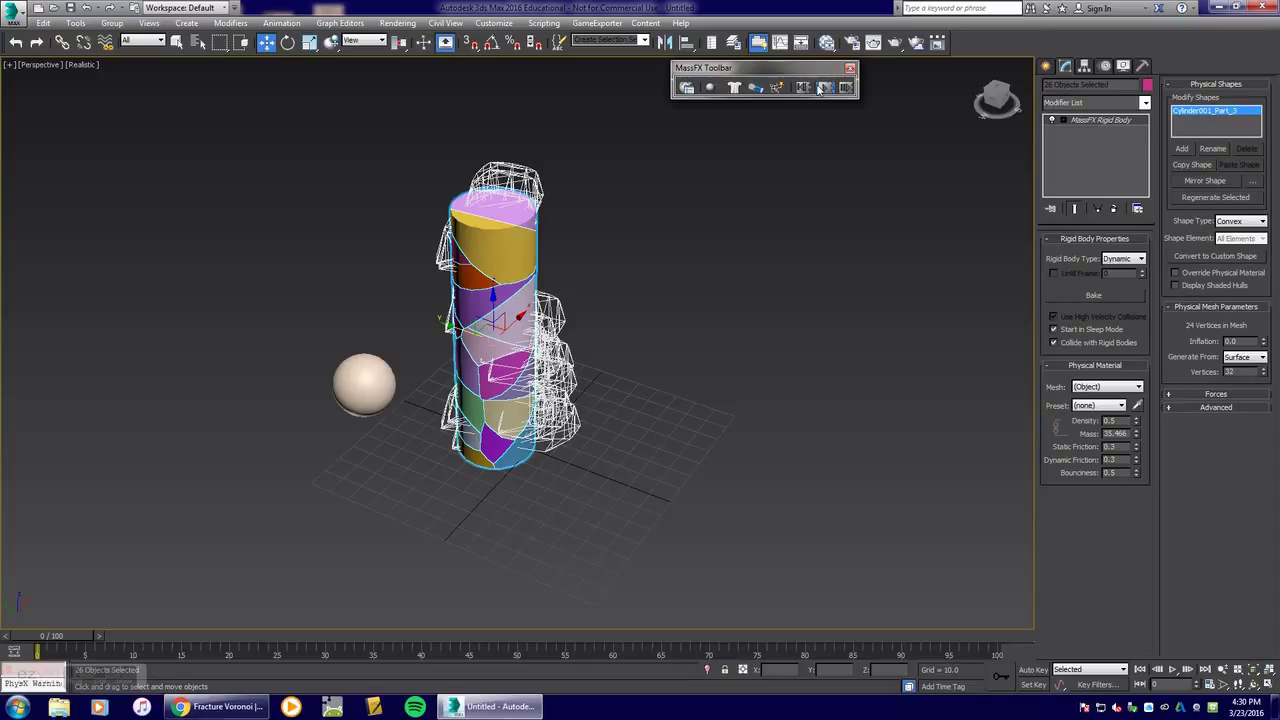
{"action": "left_click", "coordinate": [820, 88]}
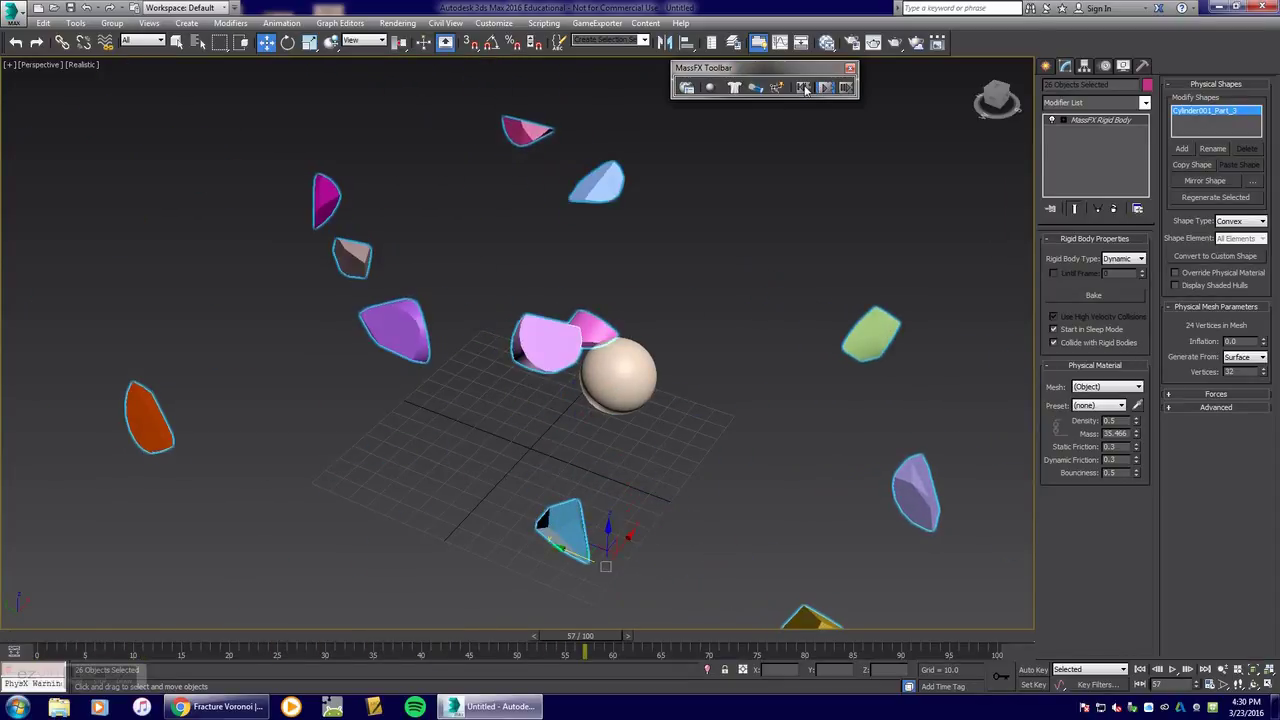
{"action": "left_click", "coordinate": [804, 88]}
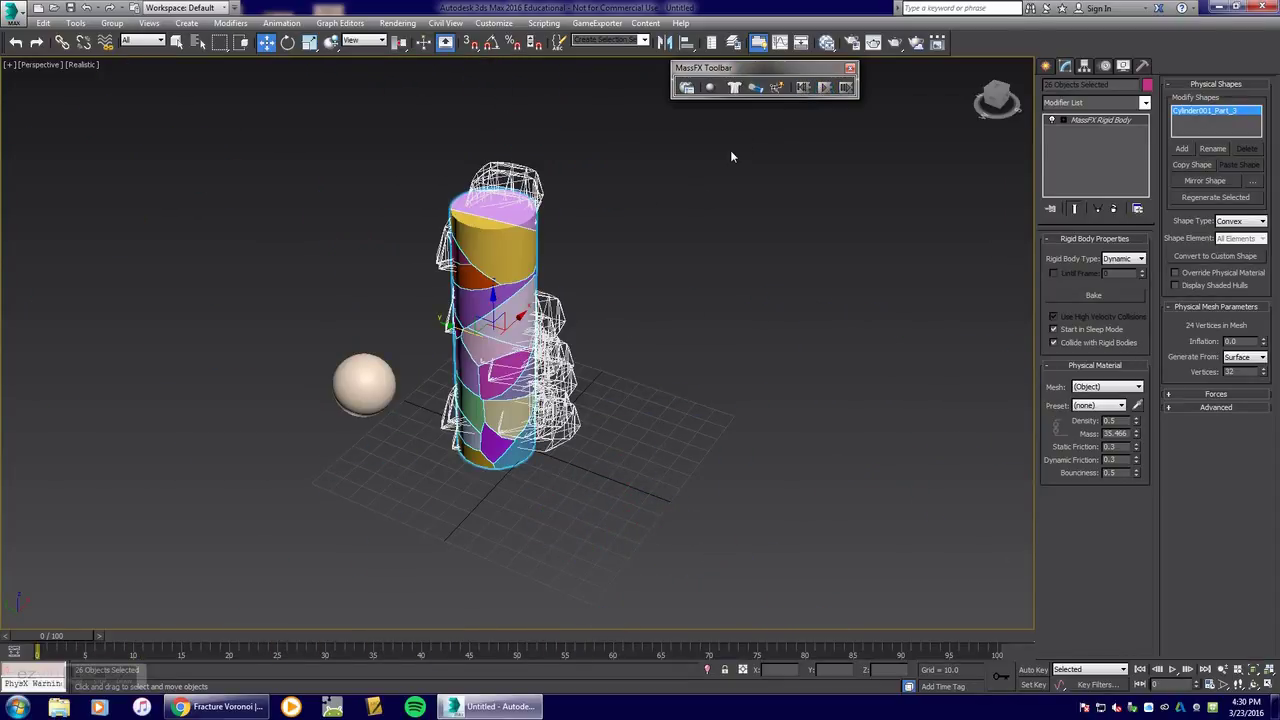
- Replay the smash simulation, inspect the flying fragments from a lower angle, and reset the scene
{"action": "left_click", "coordinate": [820, 88]}
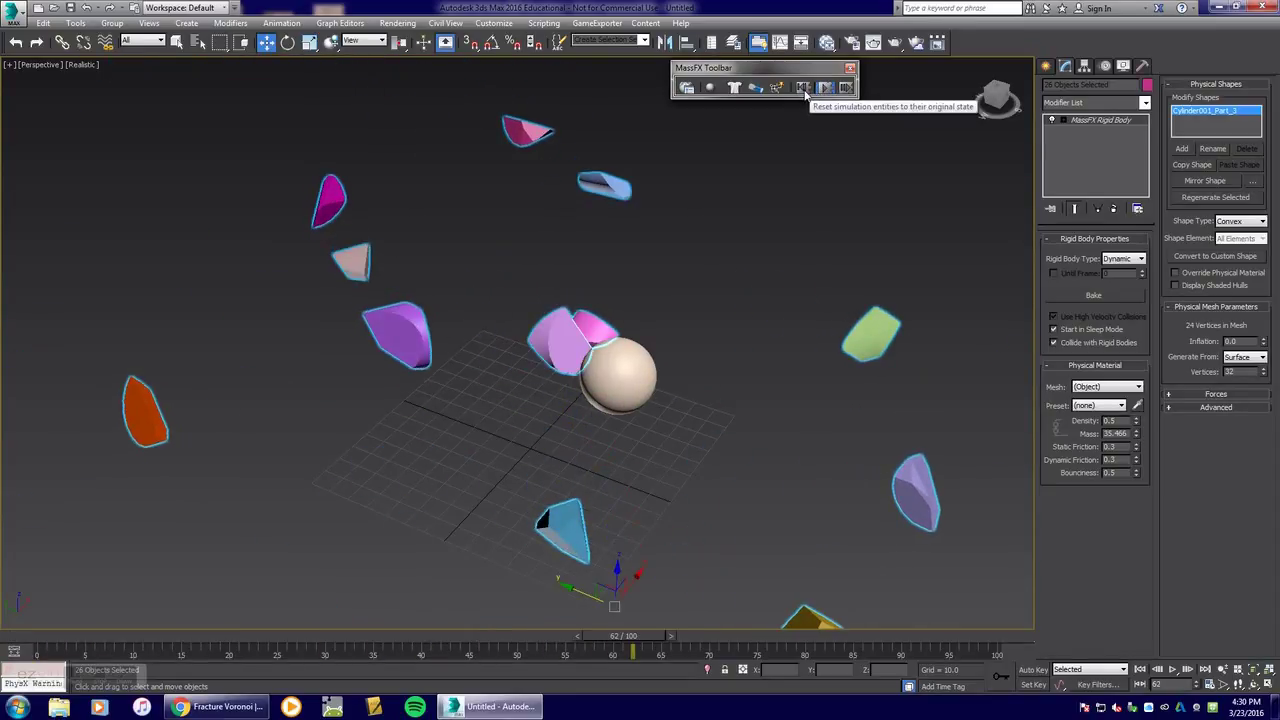
{"action": "mouse_move", "coordinate": [746, 436]}
{"action": "middle_mouse_down", "text": "alt"}
{"action": "mouse_move", "coordinate": [720, 441]}
{"action": "mouse_move", "coordinate": [688, 396]}
{"action": "mouse_move", "coordinate": [749, 413]}
{"action": "middle_mouse_up", "text": "alt"}
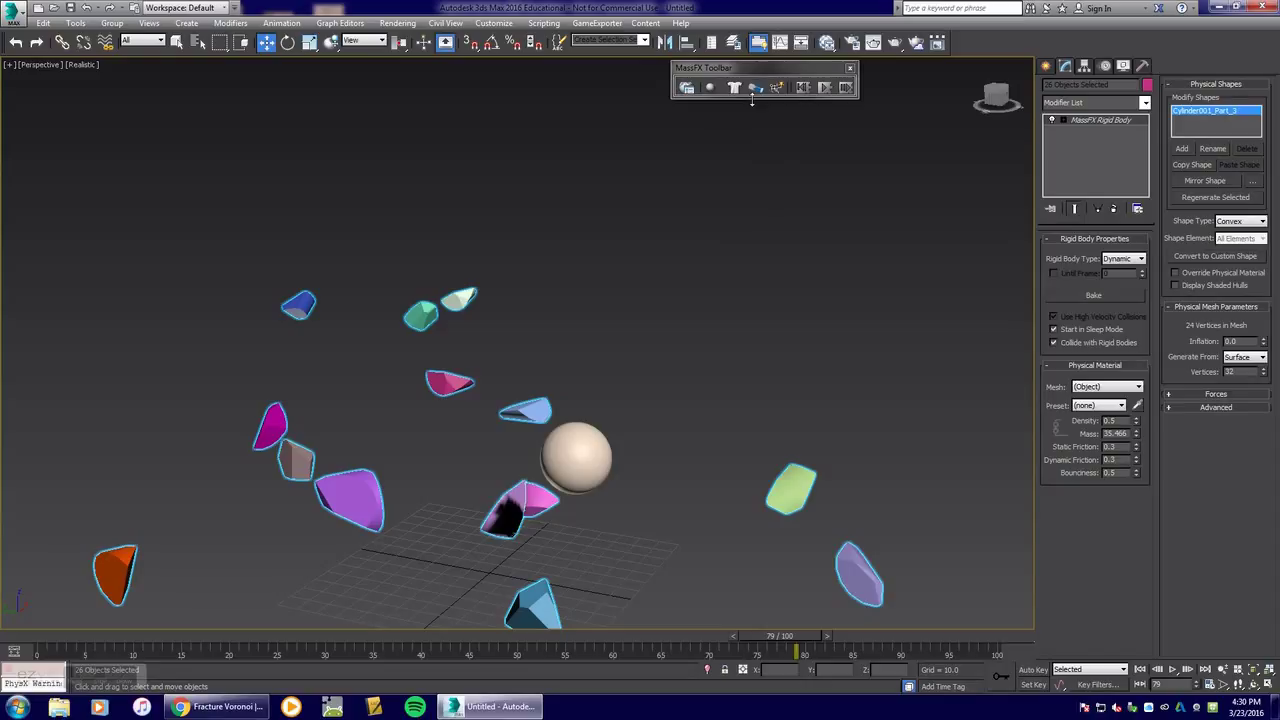
{"action": "left_click", "coordinate": [803, 88]}
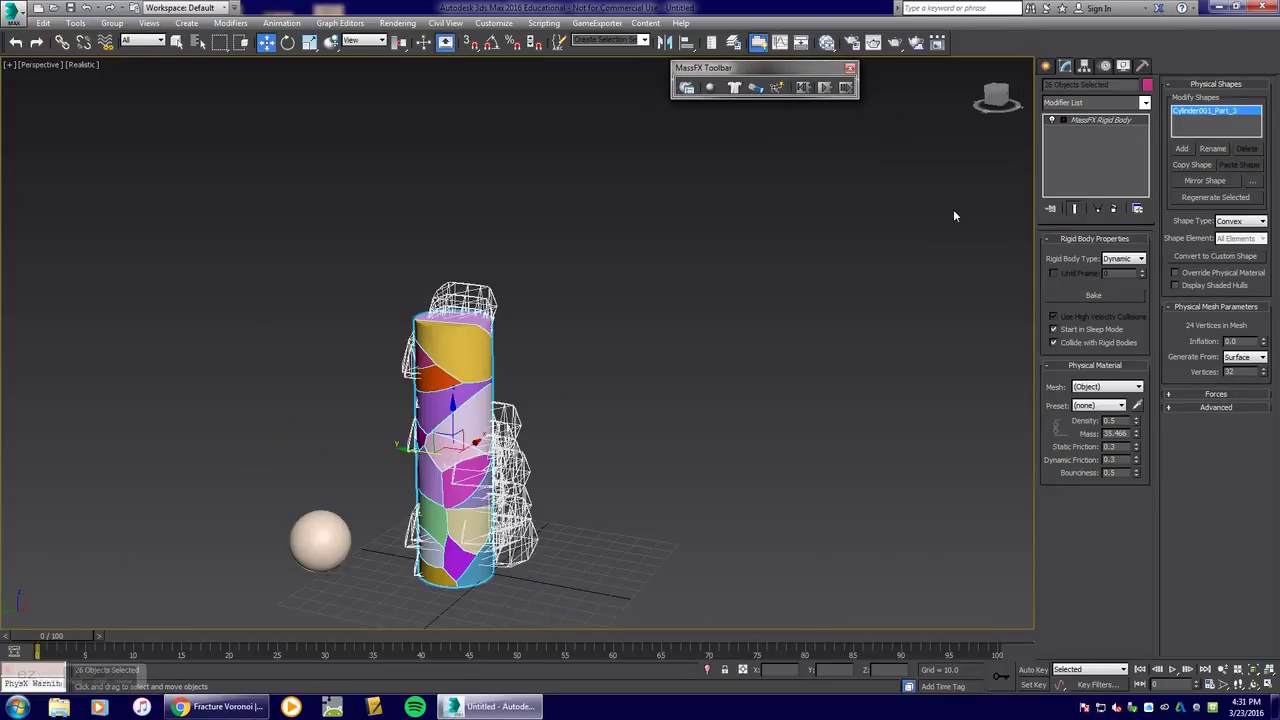